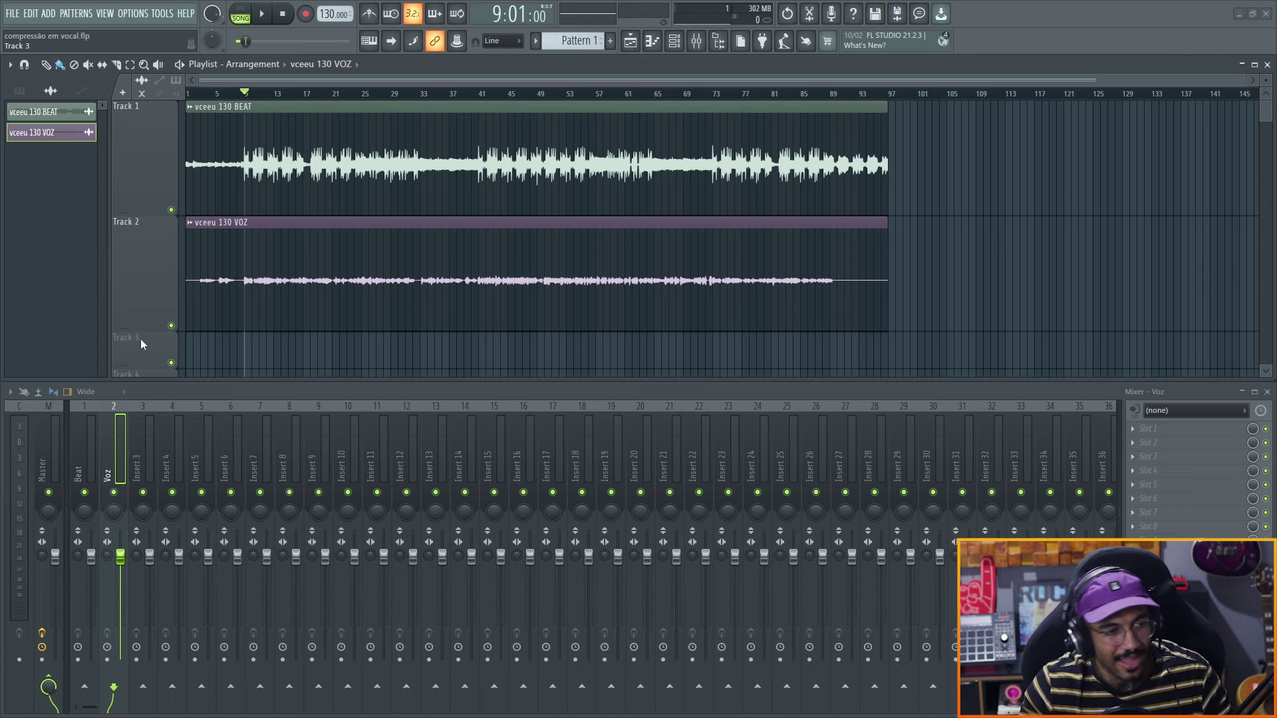
# Enlarge the vceeu 130 VOZ track in the playlist to make its vocal waveform taller.
pyautogui.moveTo(143, 334); pyautogui.dragTo(153, 428)
pyautogui.scroll(-3, 318, 320)
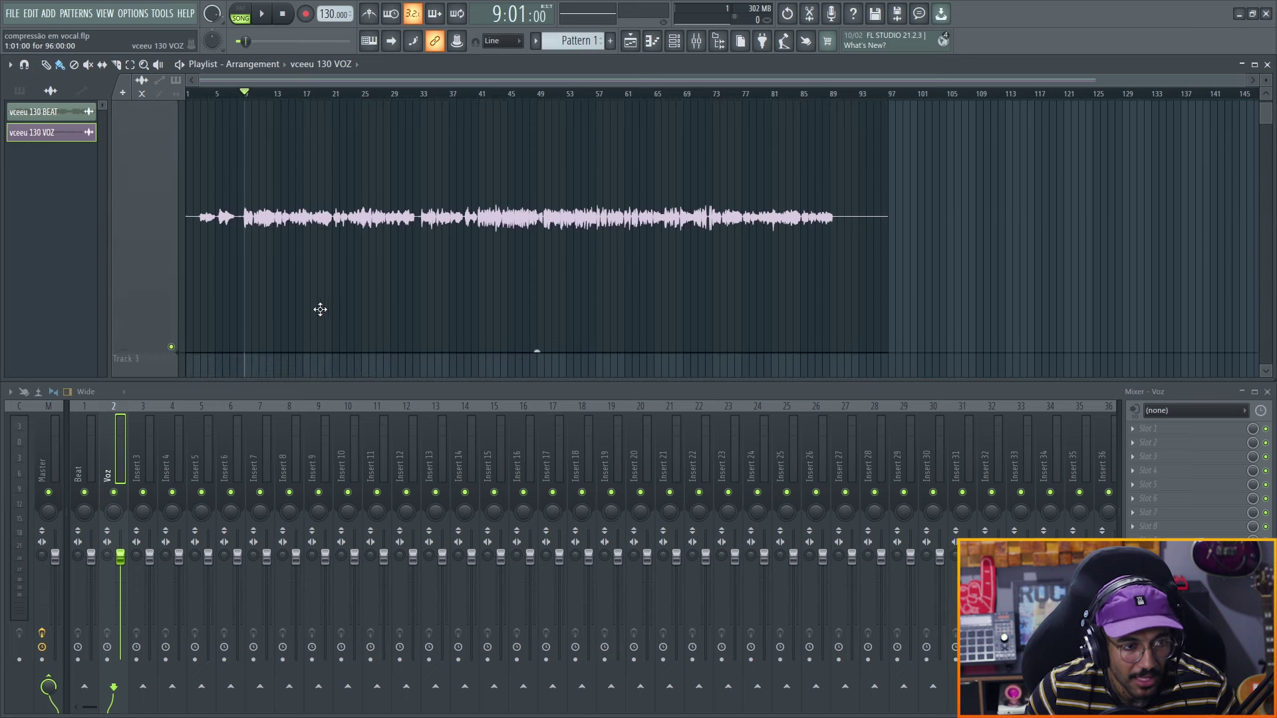
pyautogui.scroll(3, 293, 310)
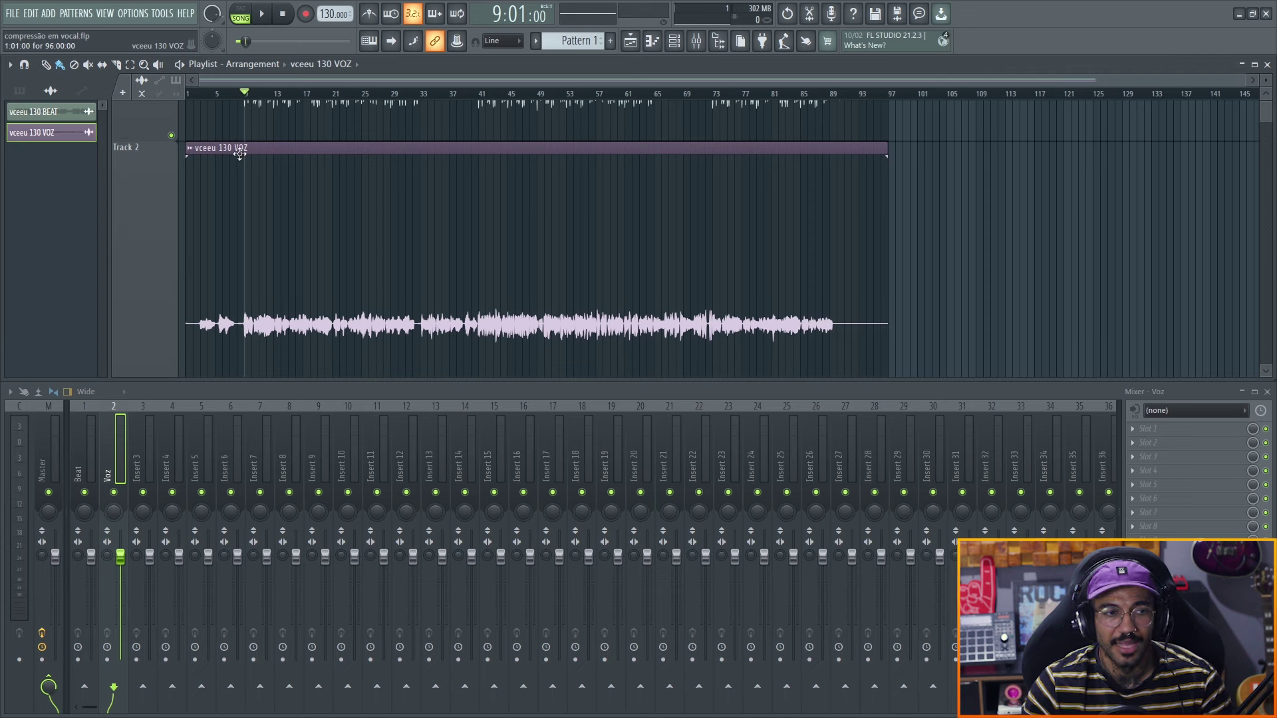
# Listen to the beat and the uncompressed vocal from bar 8.
pyautogui.click(239, 93)
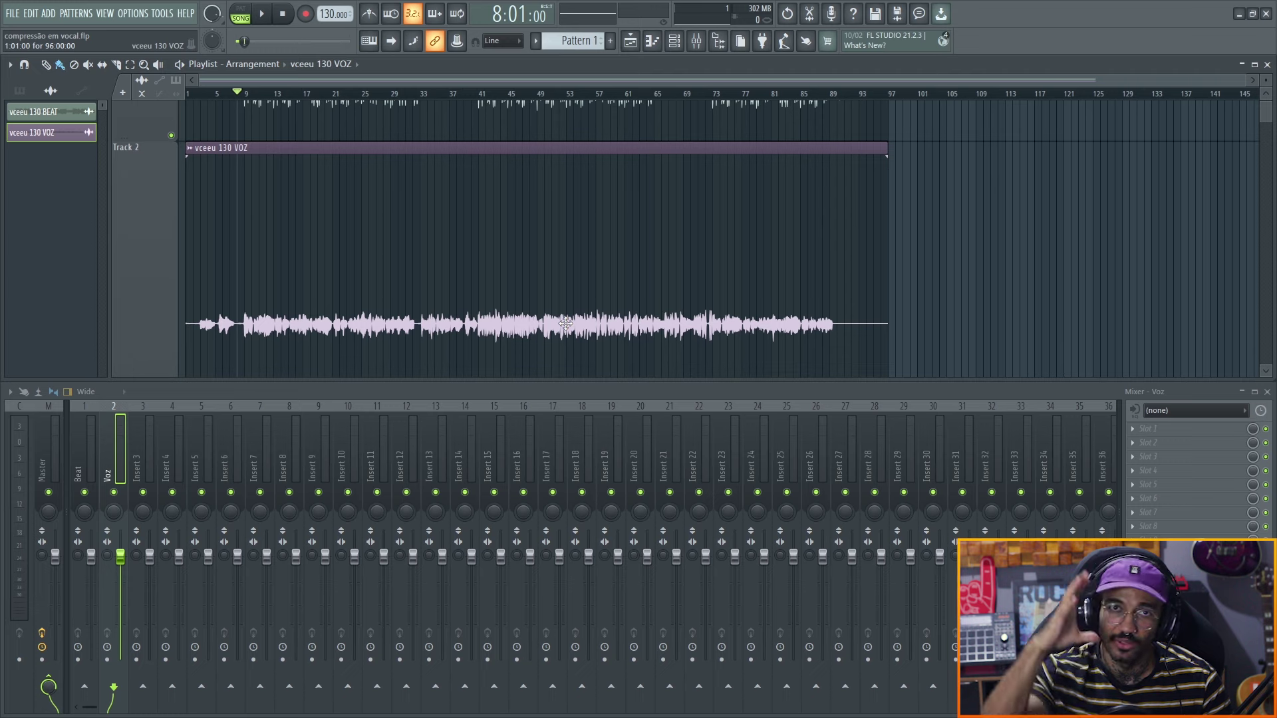
pyautogui.press('space')
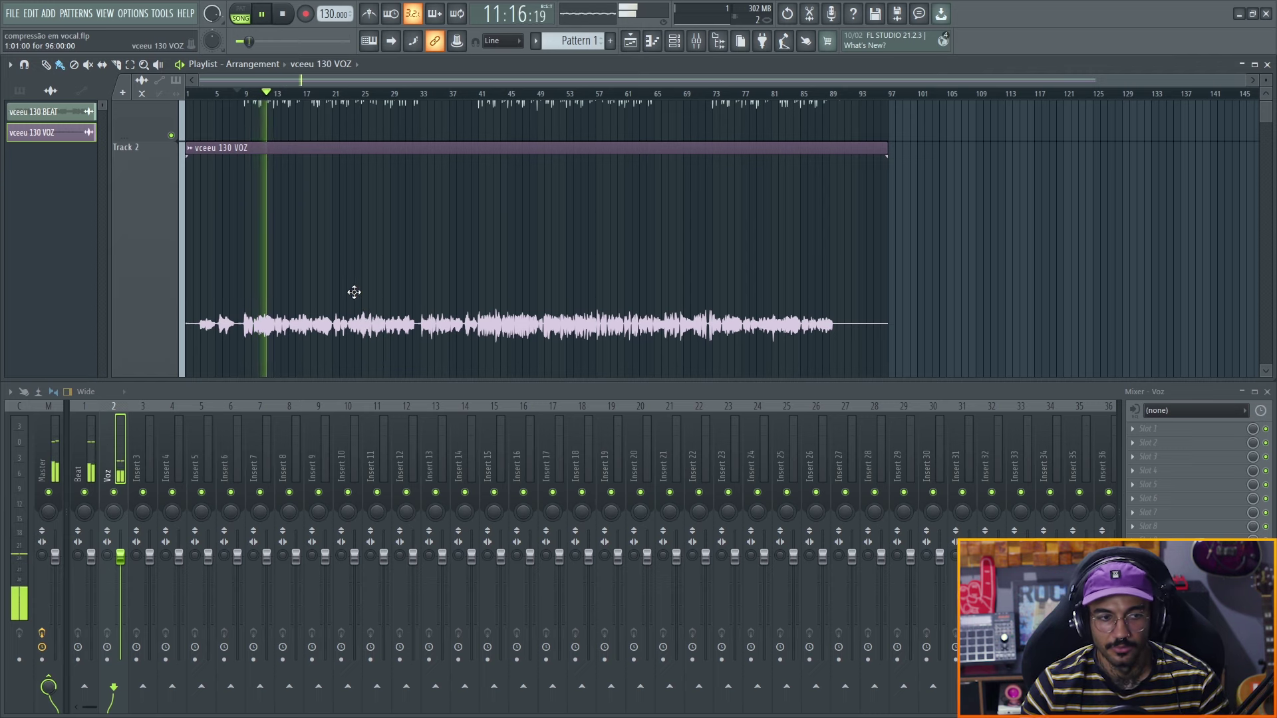
pyautogui.press('space')
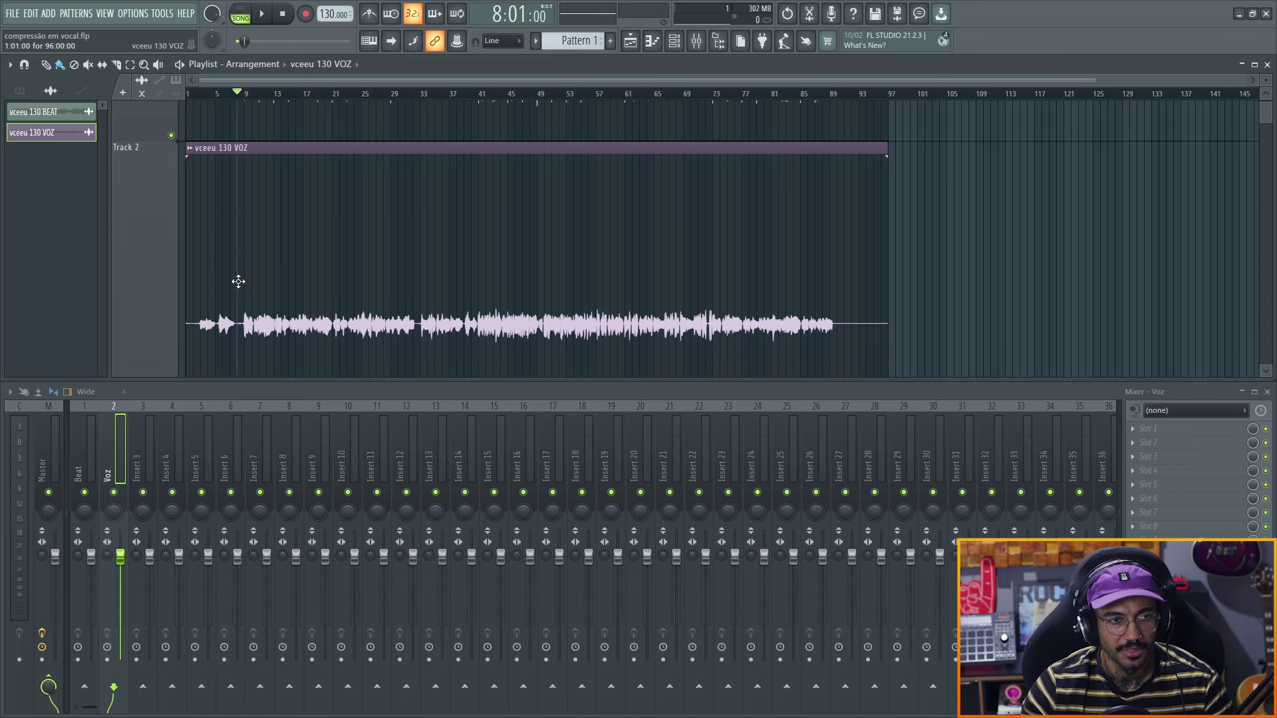
# Load the UADx LA-2A Tube Compressor into the first effect slot of the Voz mixer track.
pyautogui.scroll(5, 251, 277)
pyautogui.scroll(-1, 270, 282)
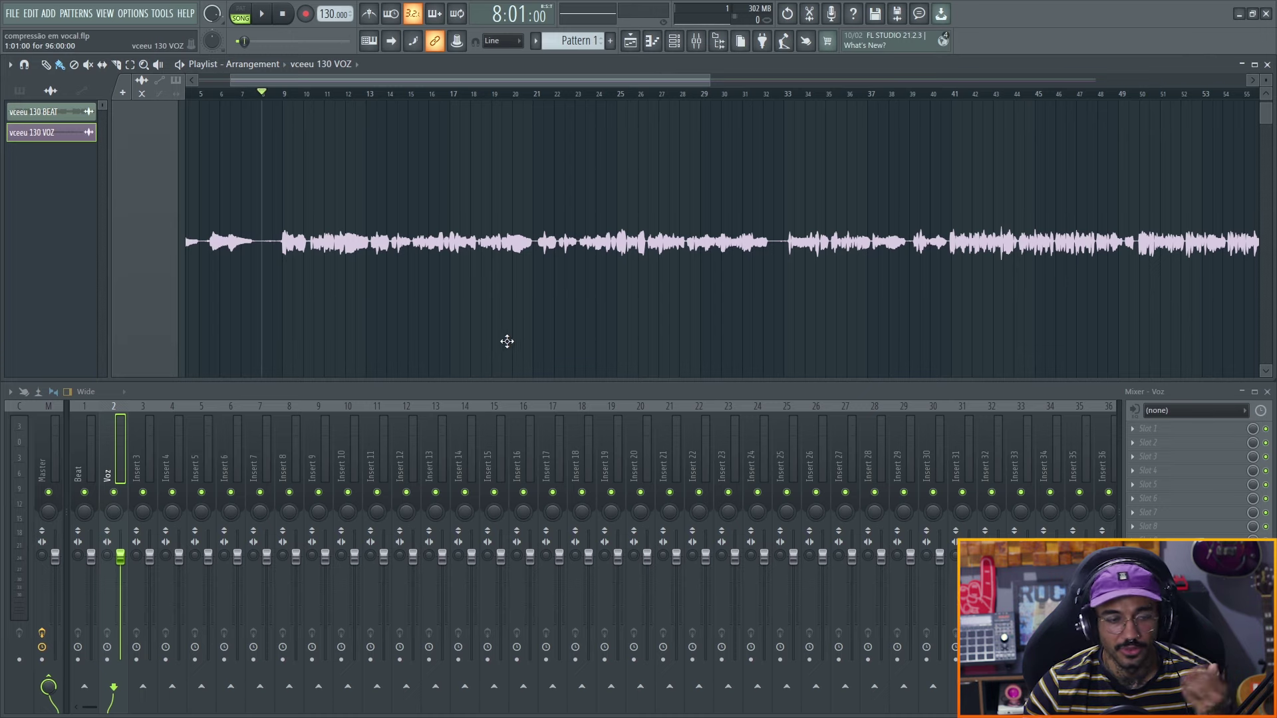
pyautogui.click(1139, 428)
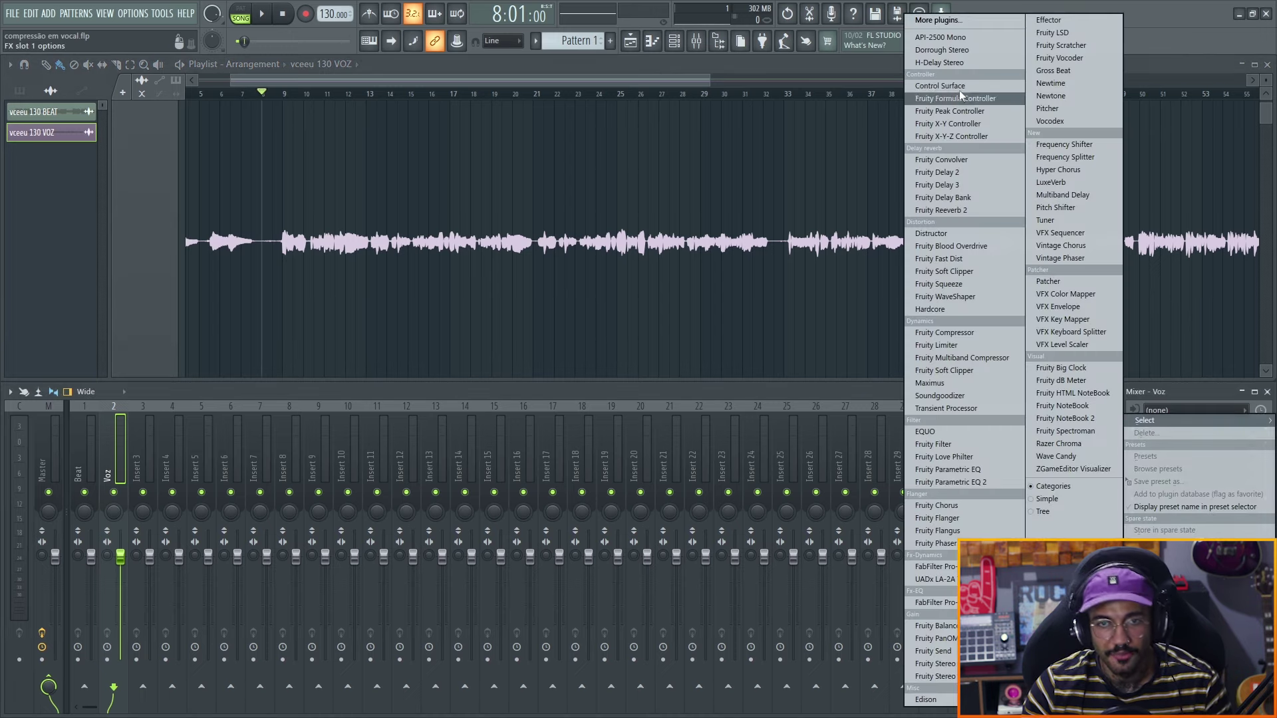
pyautogui.click(964, 50)
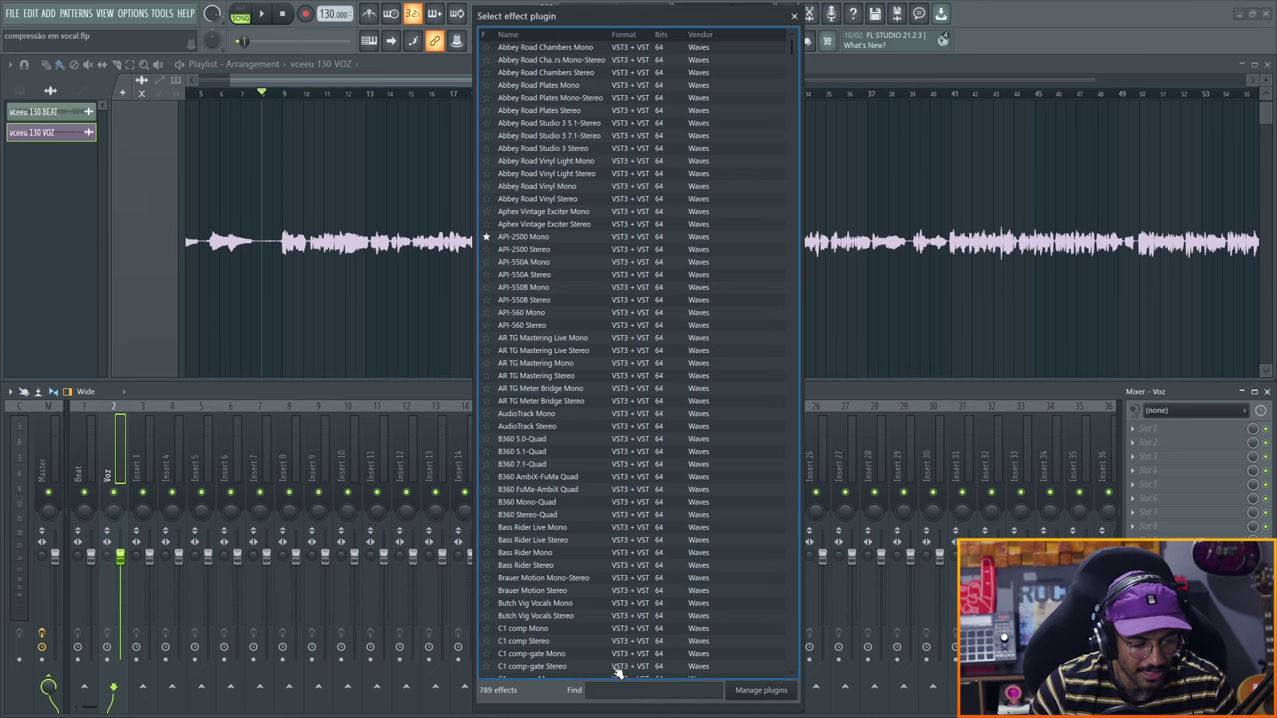
pyautogui.write('76')
pyautogui.doubleClick(554, 73)
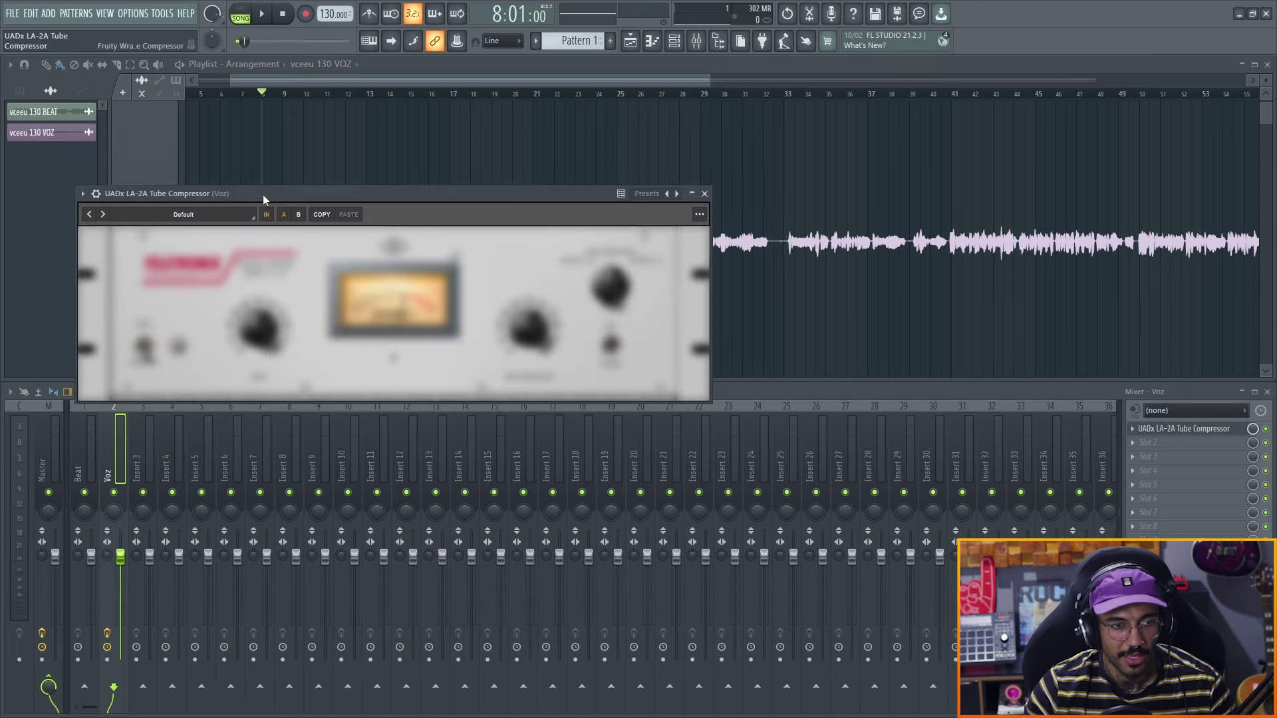
pyautogui.moveTo(262, 194); pyautogui.dragTo(353, 112)
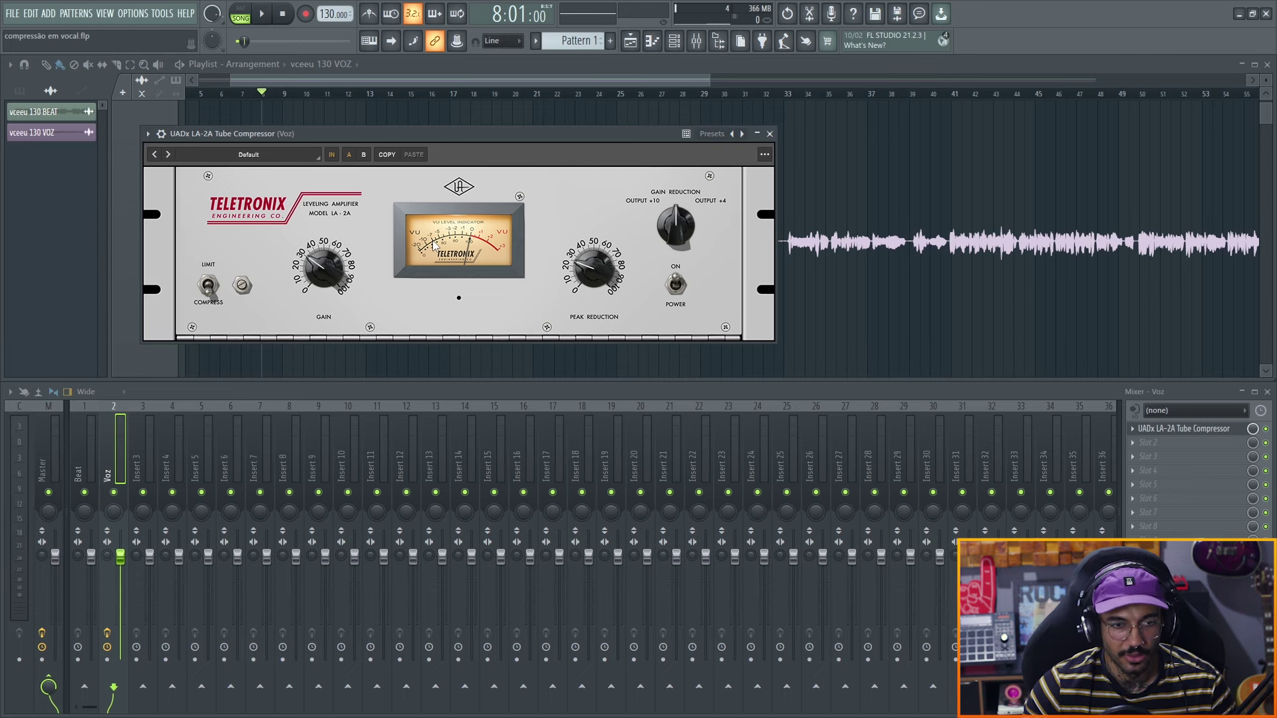
# Set the LA-2A's Peak Reduction to about 65 and its Gain to 33 while the song plays.
pyautogui.press('space')
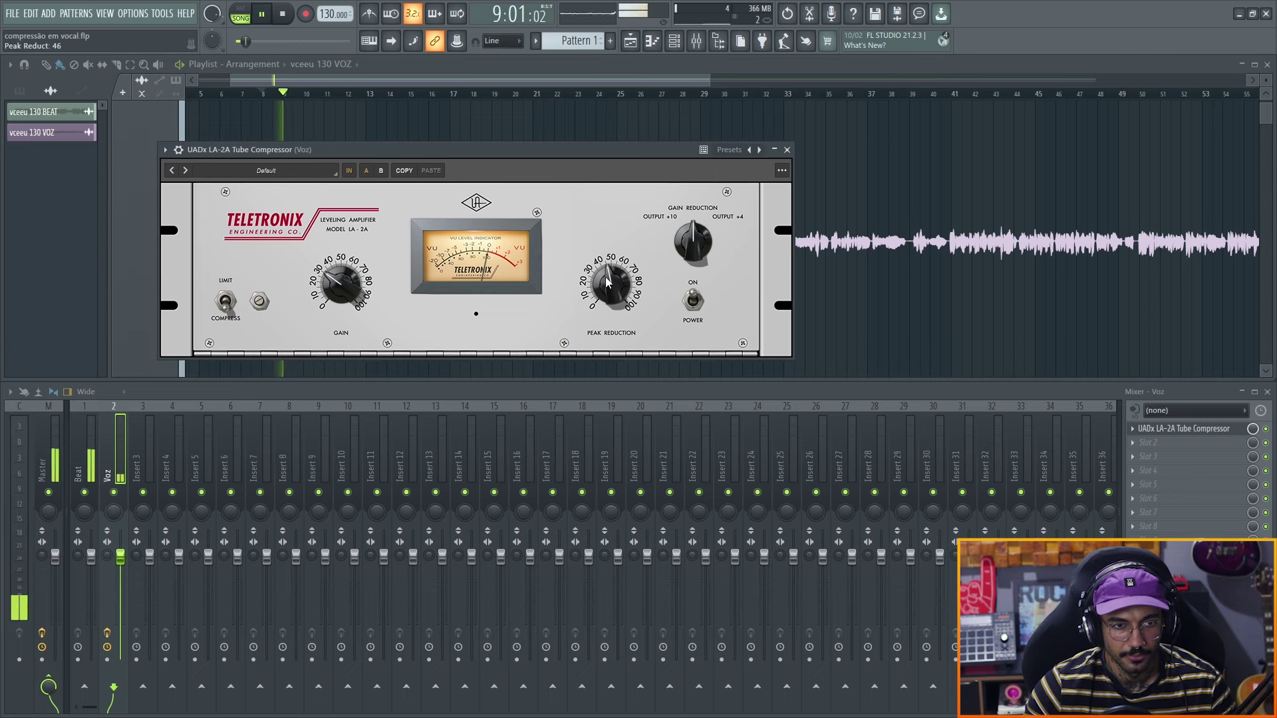
pyautogui.moveTo(607, 282); pyautogui.dragTo(608, 258)
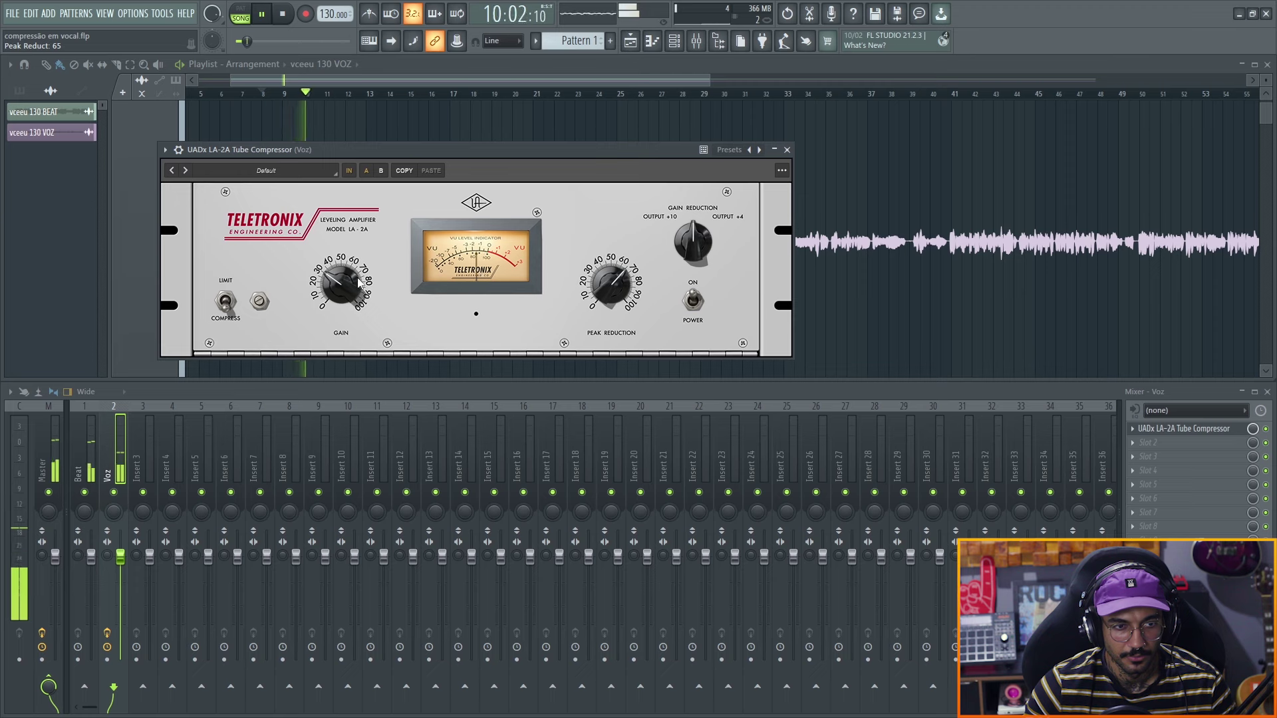
pyautogui.scroll(3, 607, 284)
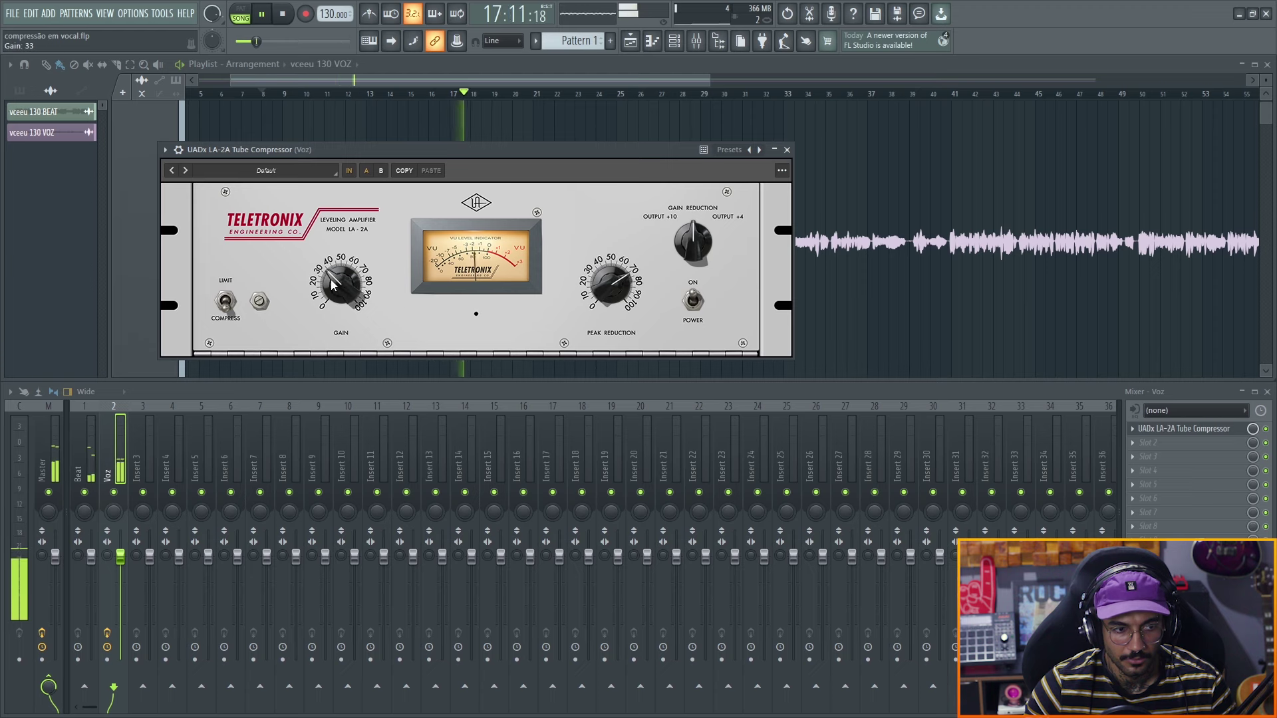
# Bypass the LA-2A on the Voz track, close its window and set the playback position to bar 9.
pyautogui.click(1267, 430)
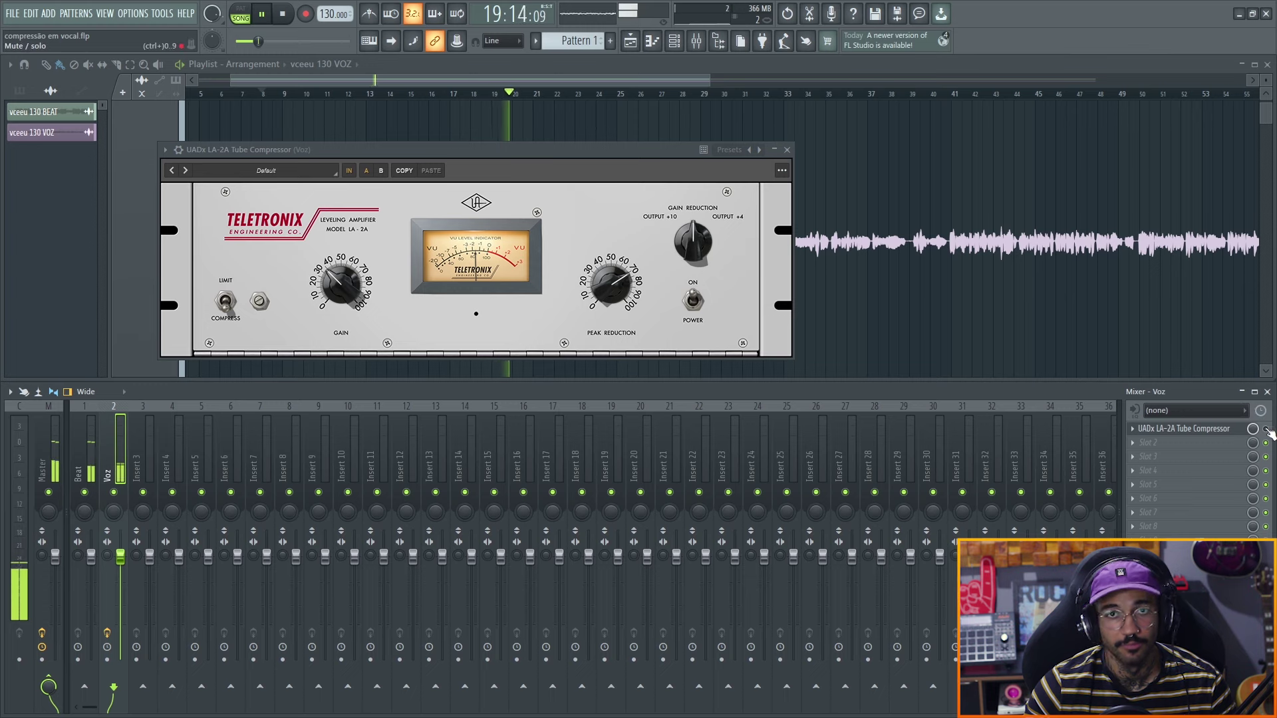
pyautogui.press('space')
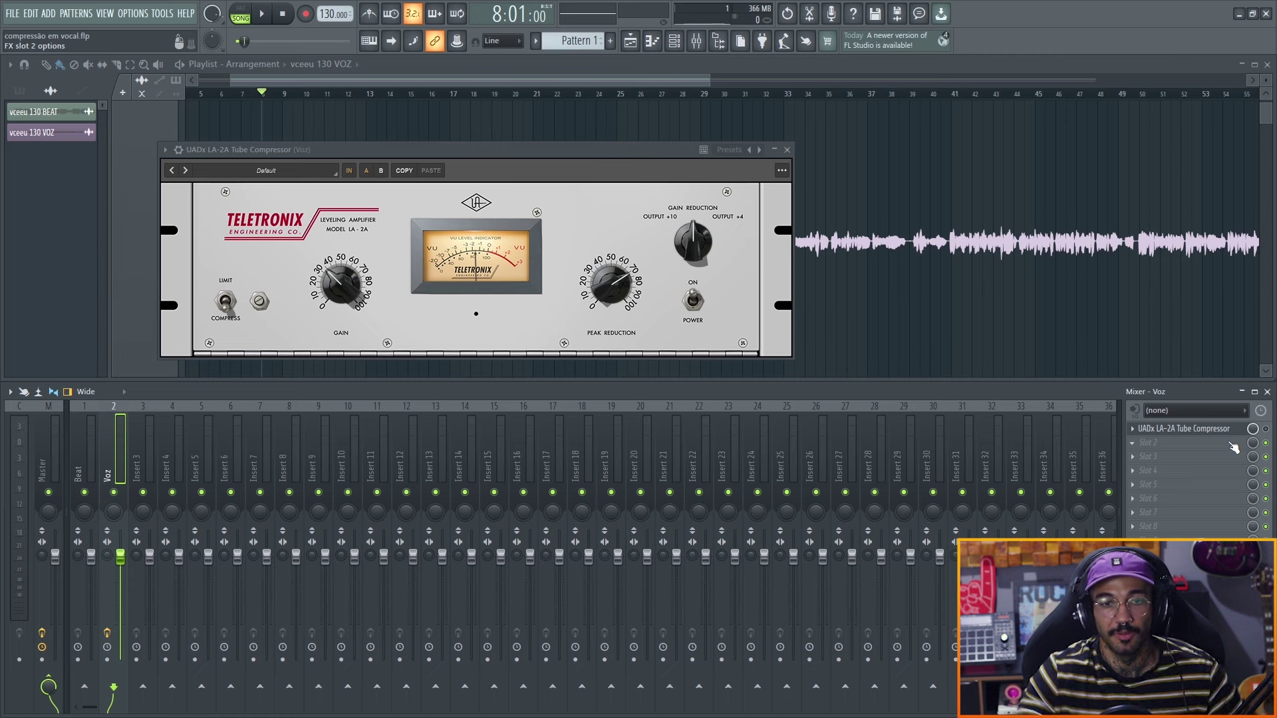
pyautogui.click(787, 149)
pyautogui.click(283, 95)
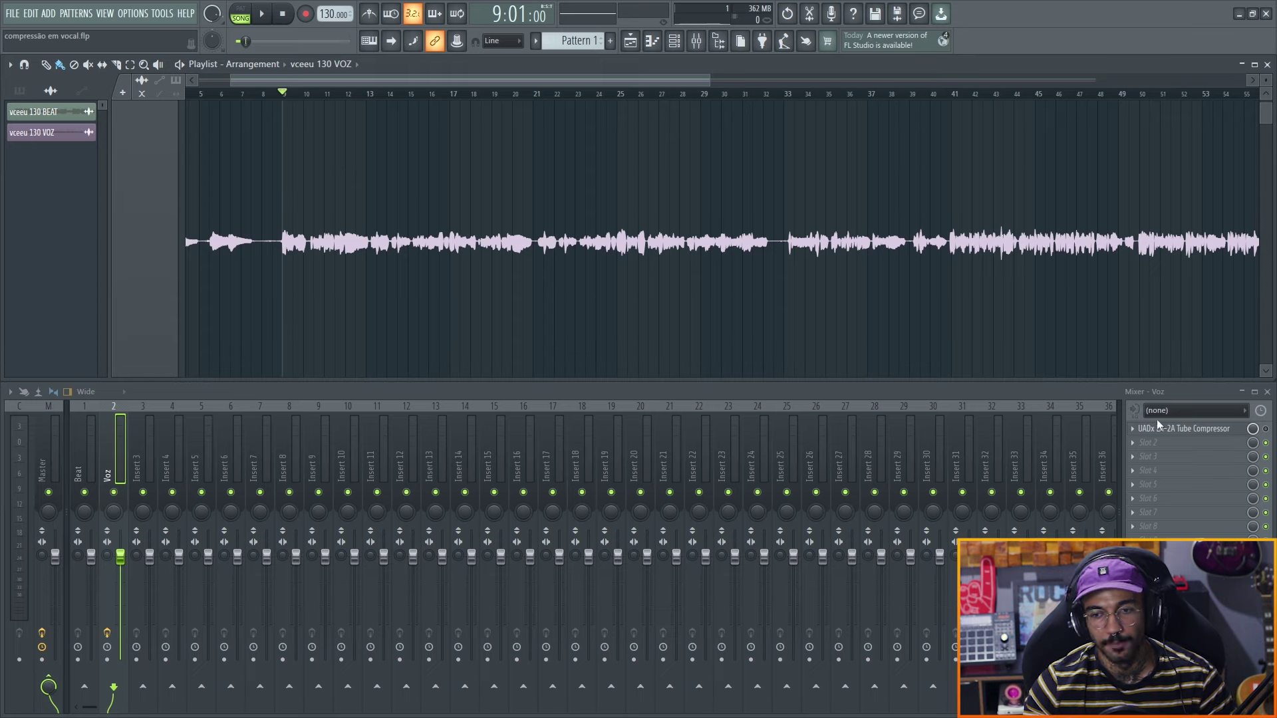
pyautogui.click(1266, 429)
pyautogui.click(1266, 429)
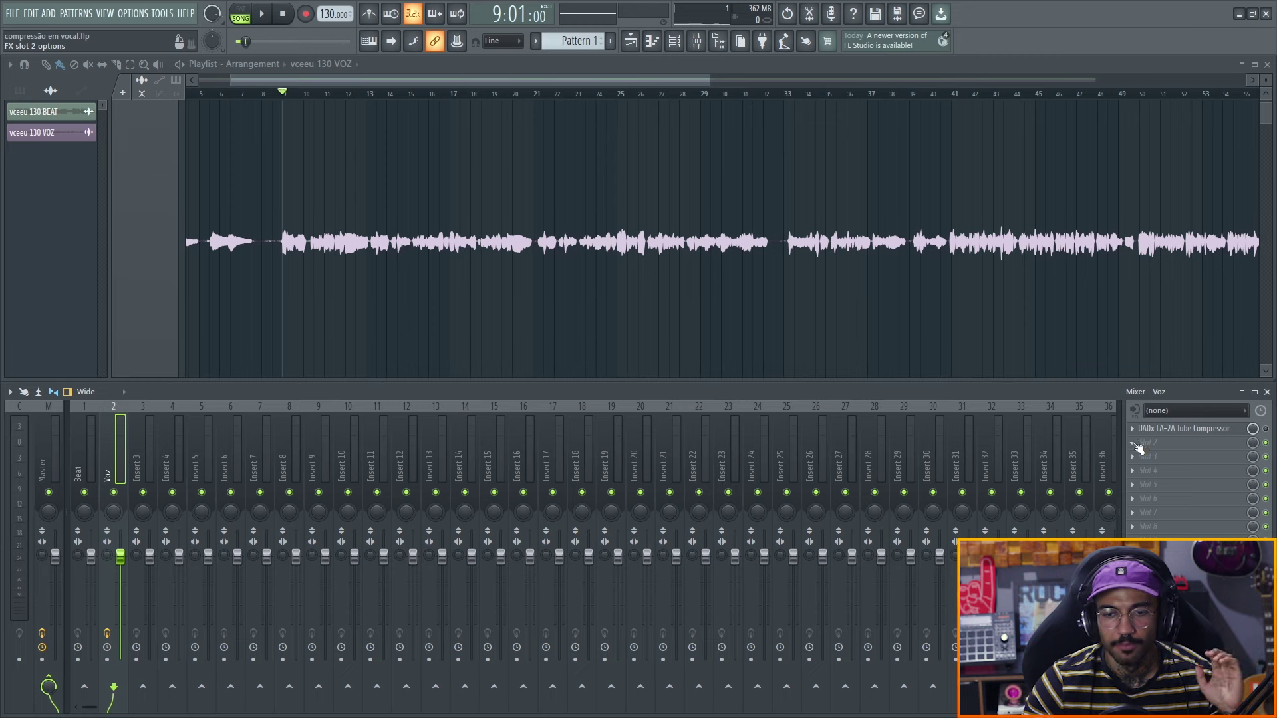
# Load FabFilter Pro-C 2 into the second effect slot of the Voz track and set its style to Opto.
pyautogui.click(1135, 443)
pyautogui.moveTo(1164, 419)
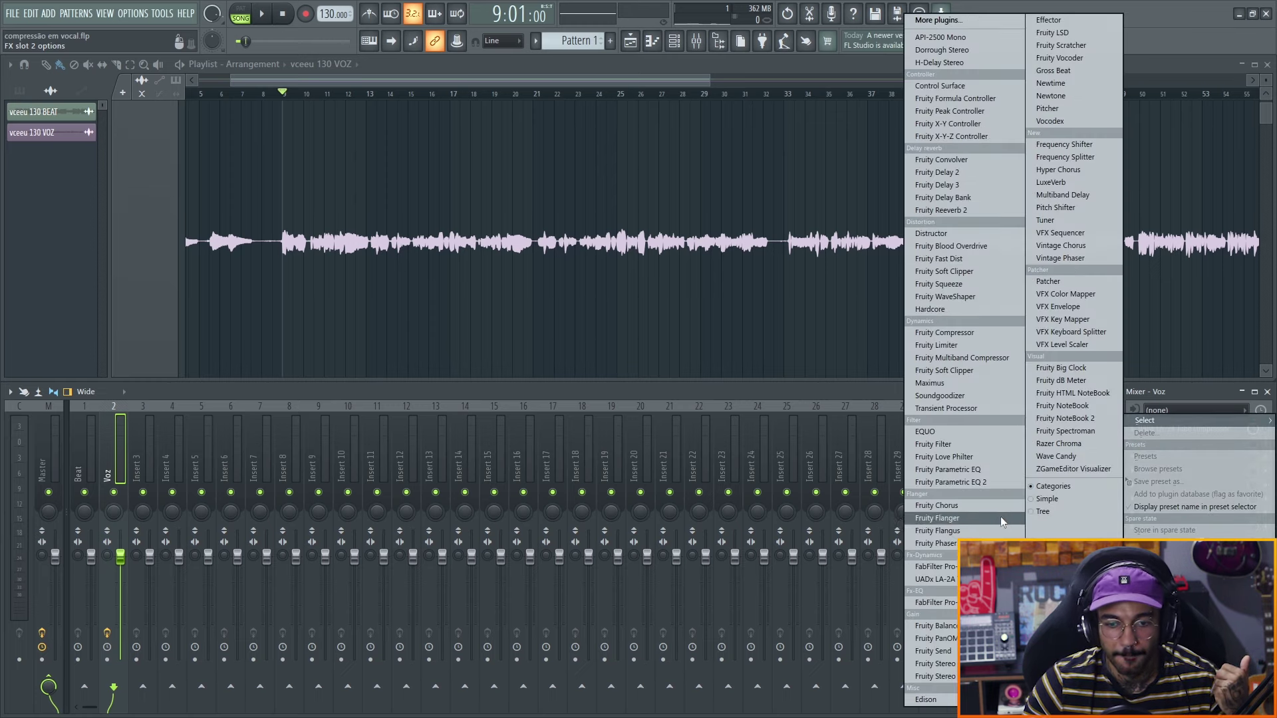
pyautogui.click(935, 566)
pyautogui.moveTo(368, 204); pyautogui.dragTo(532, 138)
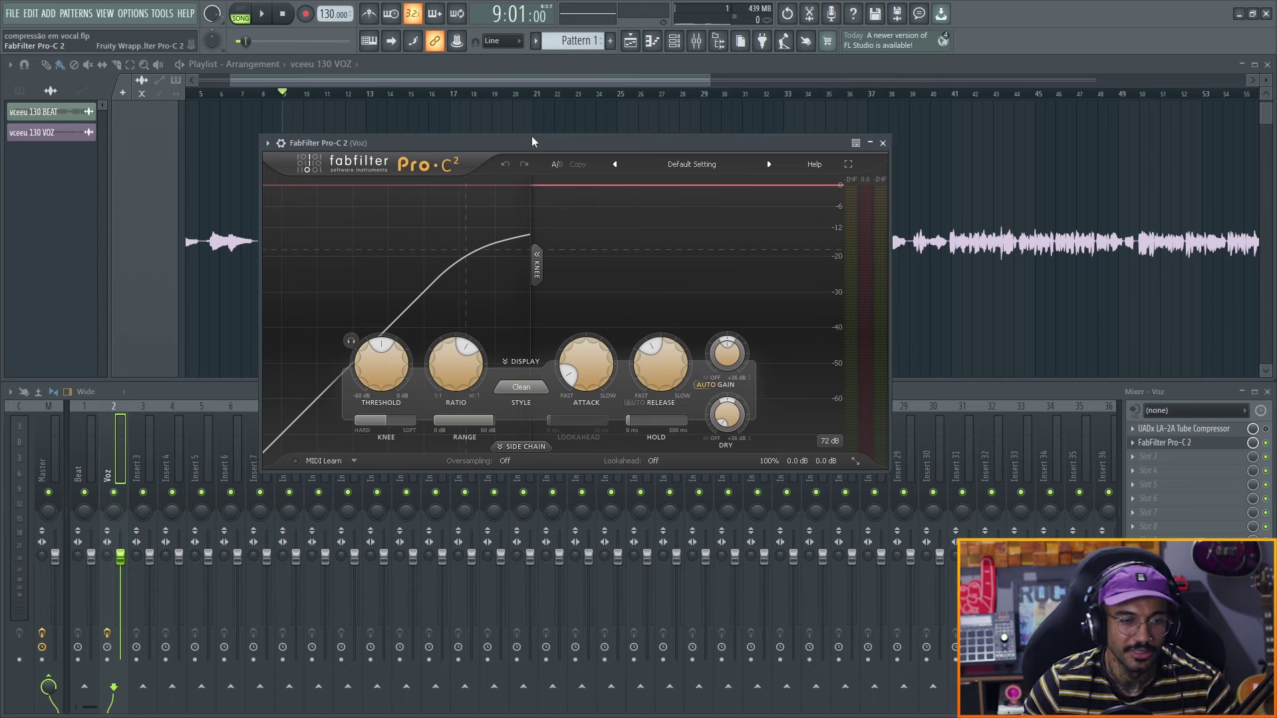
pyautogui.click(530, 396)
pyautogui.click(533, 435)
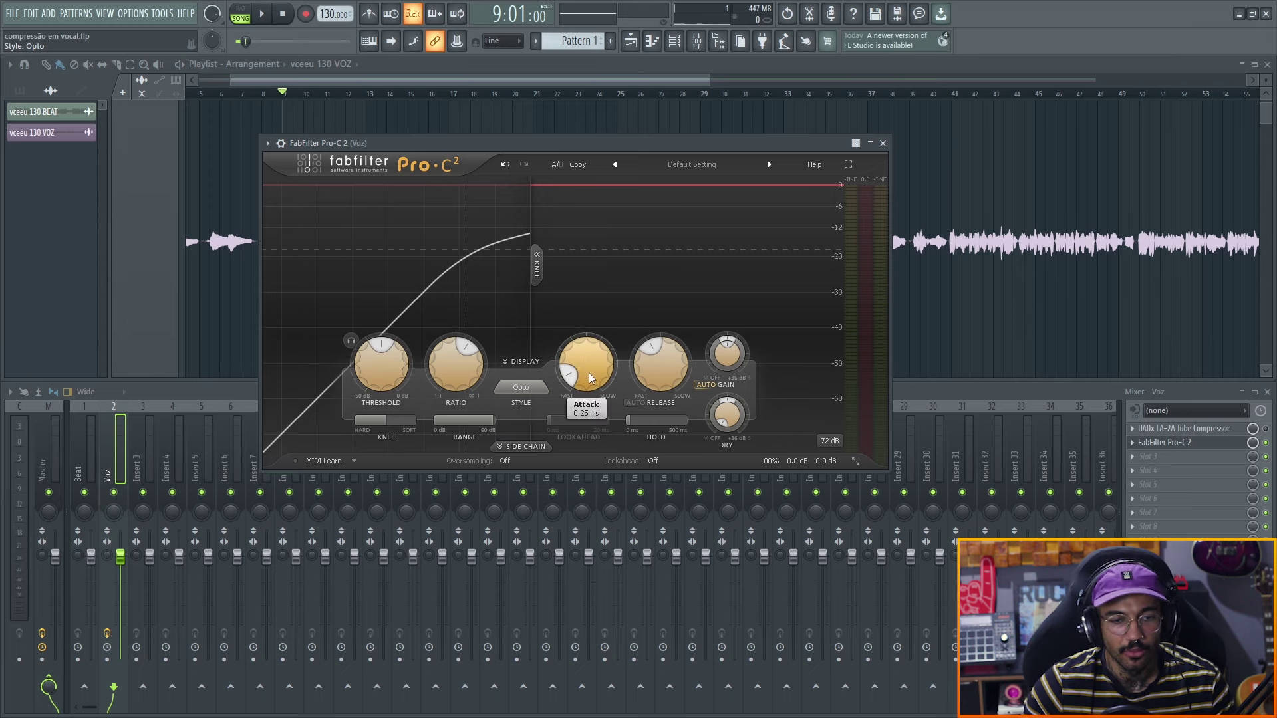
# Set Pro-C 2's attack to 0.78 ms and its release to about 197 ms.
pyautogui.moveTo(656, 362)
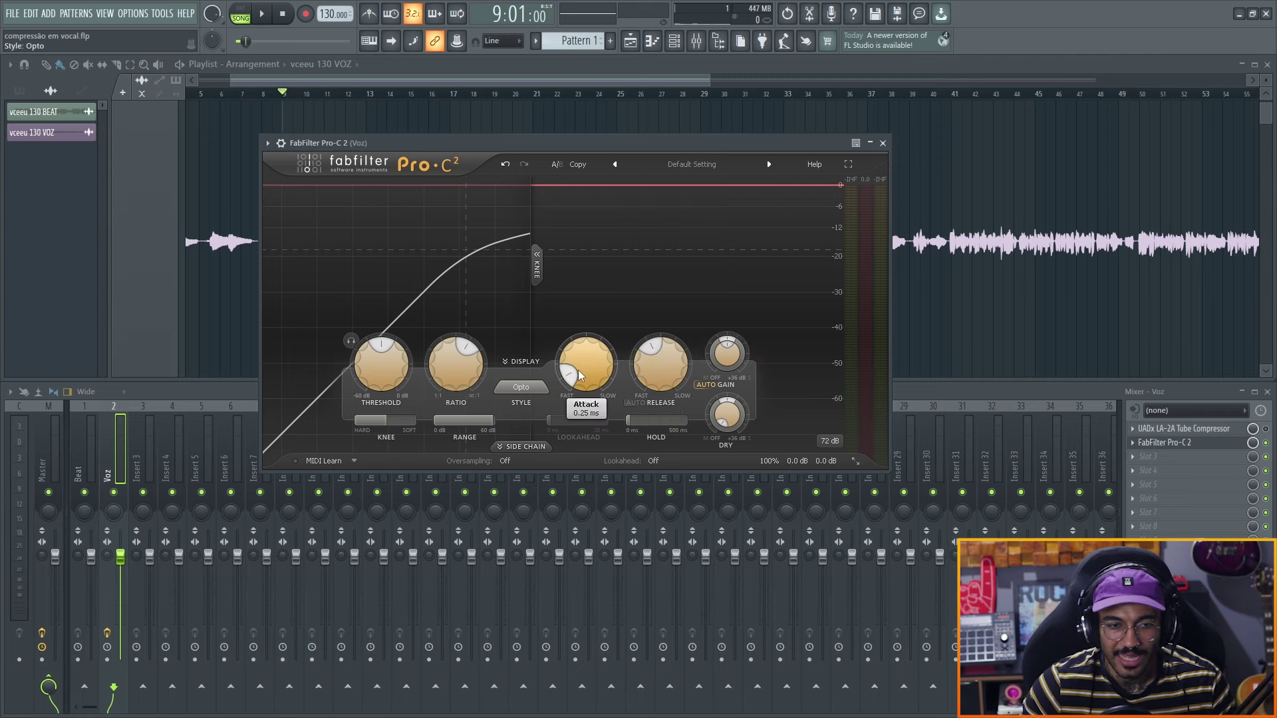
pyautogui.moveTo(598, 367); pyautogui.dragTo(589, 346)
pyautogui.scroll(2, 576, 361)
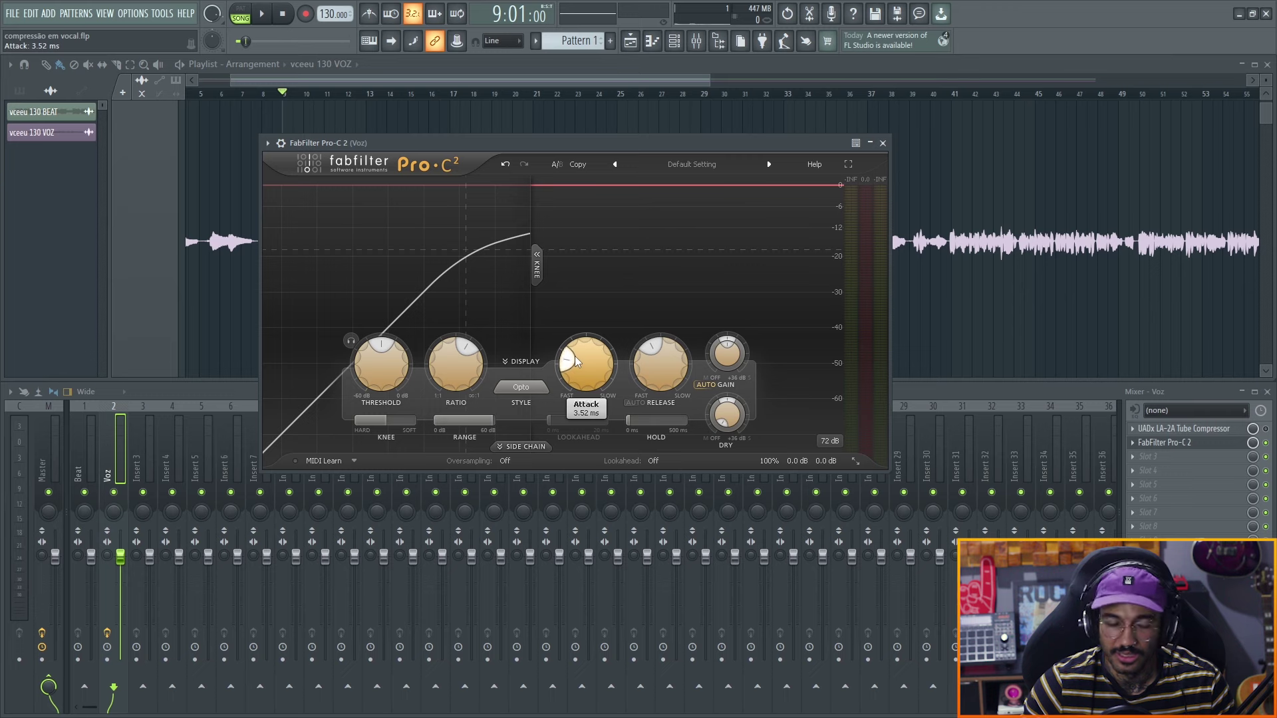
pyautogui.scroll(-3, 576, 360)
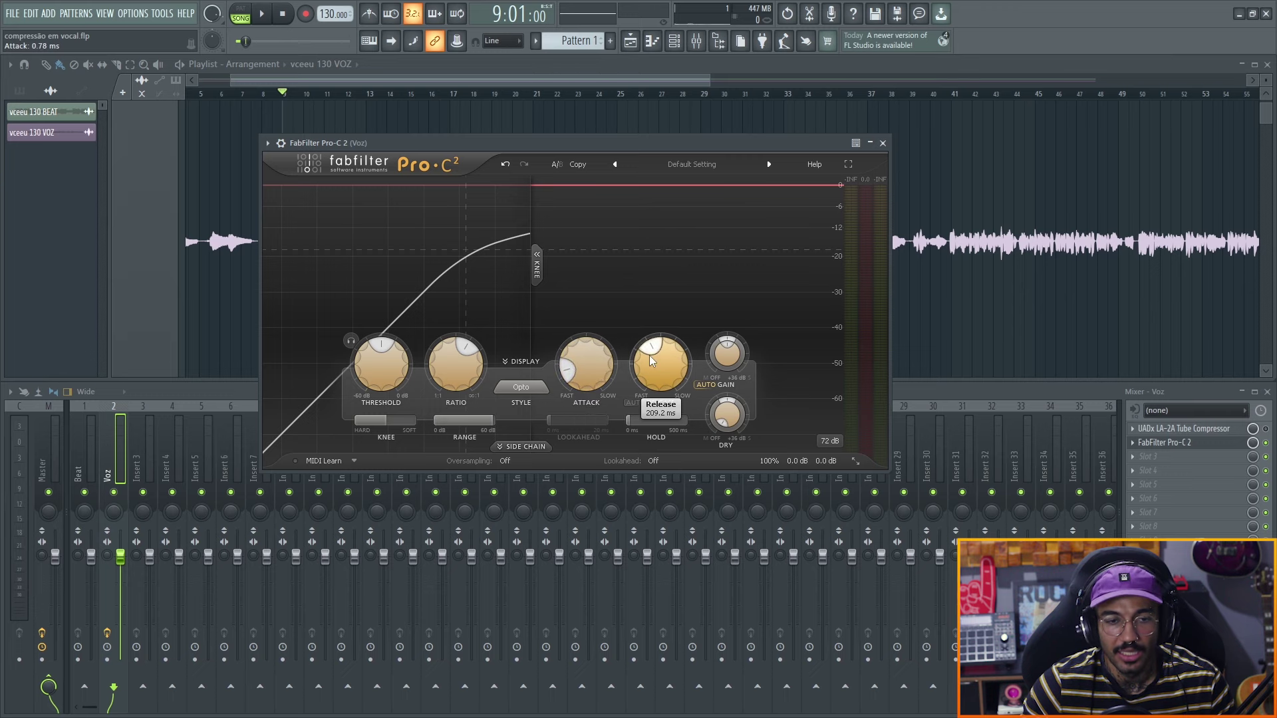
pyautogui.scroll(-2, 650, 361)
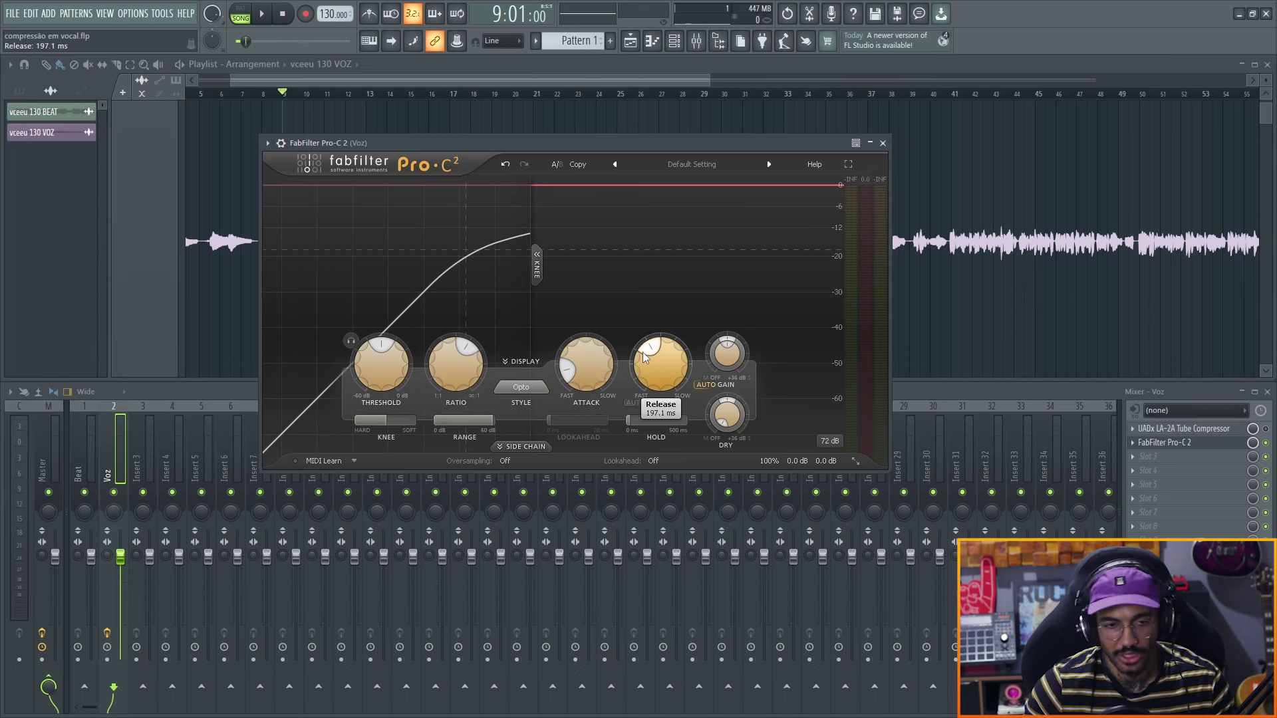
# Lower Pro-C 2's threshold to about -31.6 dB while playing the vocal from bar 9.
pyautogui.press('space')
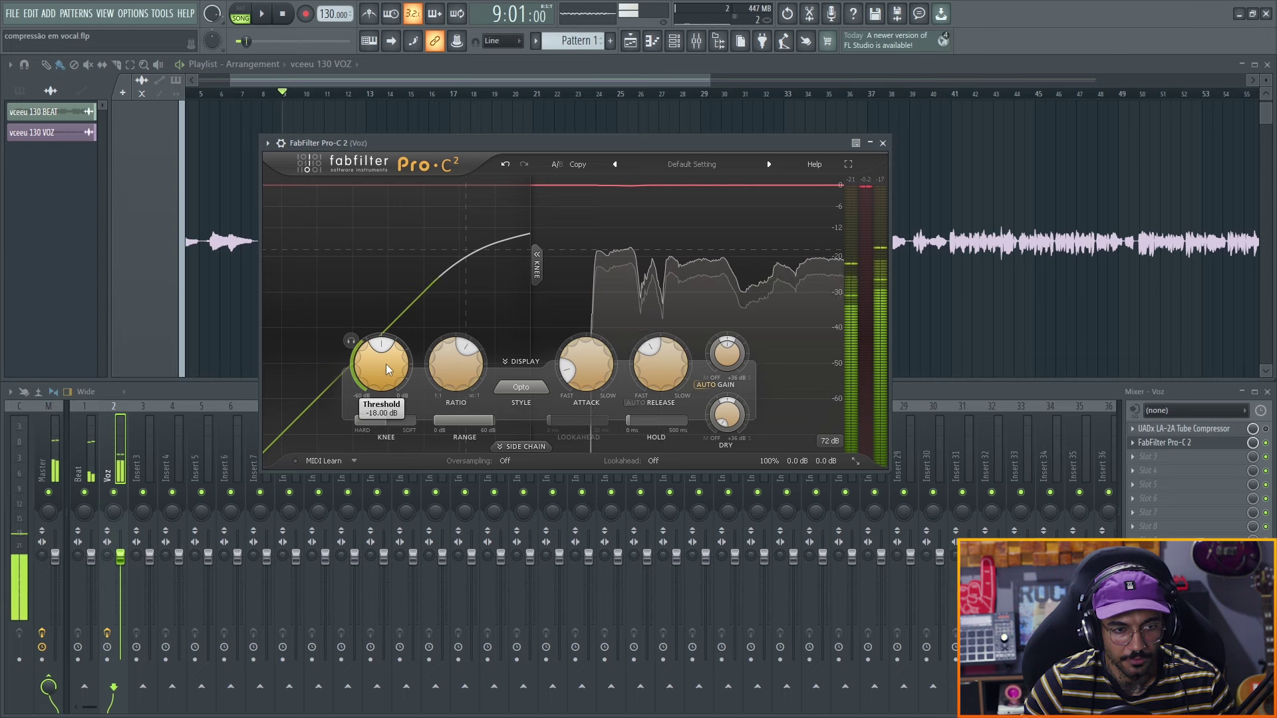
pyautogui.moveTo(385, 365); pyautogui.dragTo(379, 374)
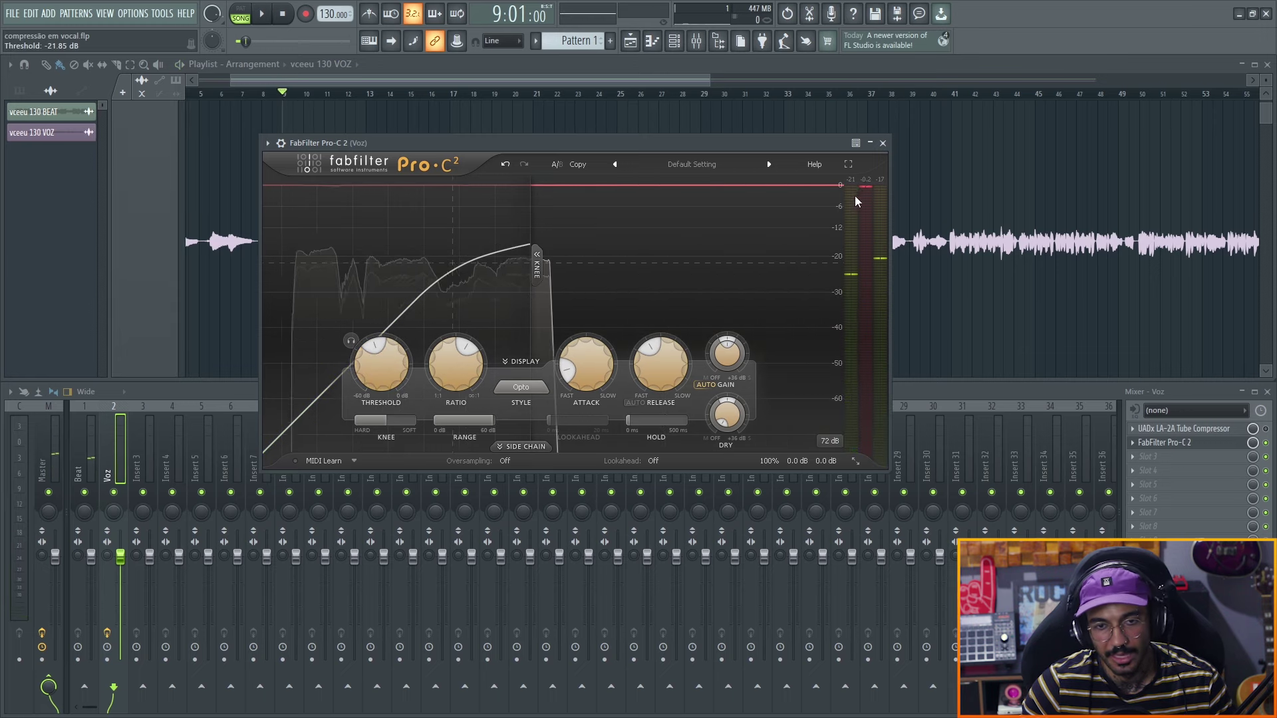
pyautogui.moveTo(360, 353)
pyautogui.mouseDown()
pyautogui.moveTo(384, 393)
pyautogui.moveTo(393, 368)
pyautogui.moveTo(375, 366)
pyautogui.mouseUp()
pyautogui.press('space')
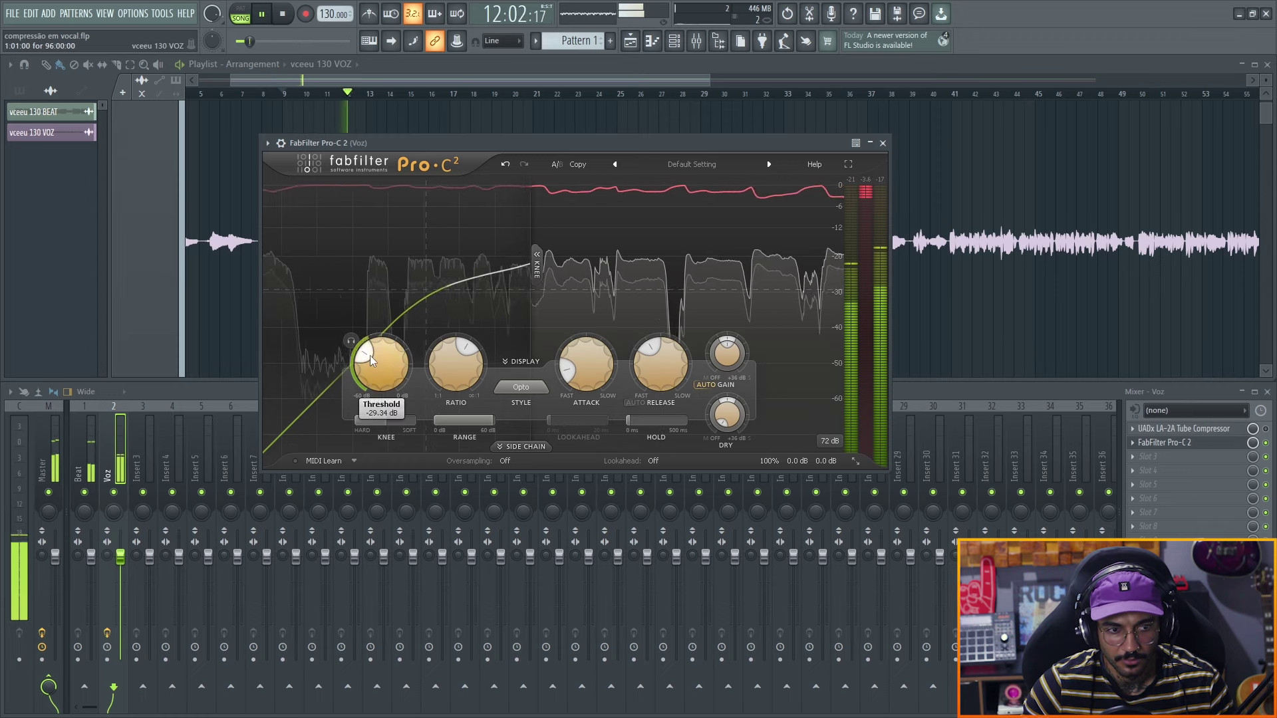
pyautogui.scroll(-2, 370, 358)
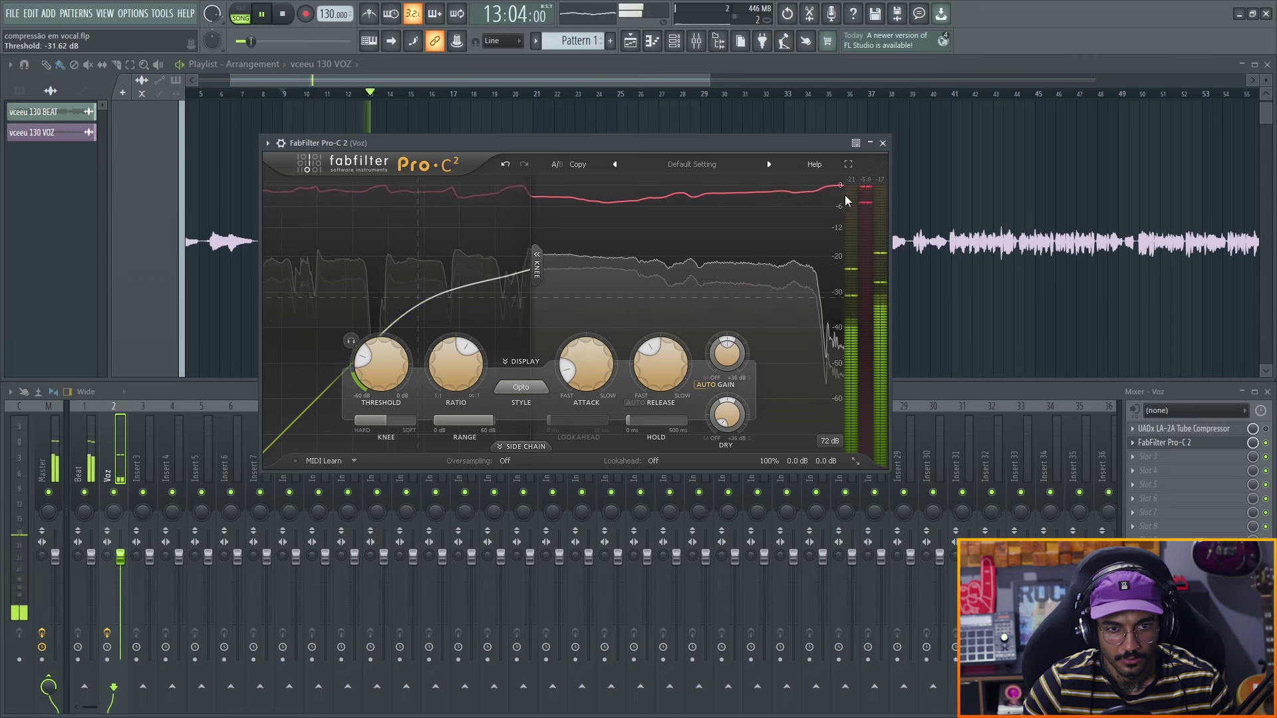
pyautogui.press('space')
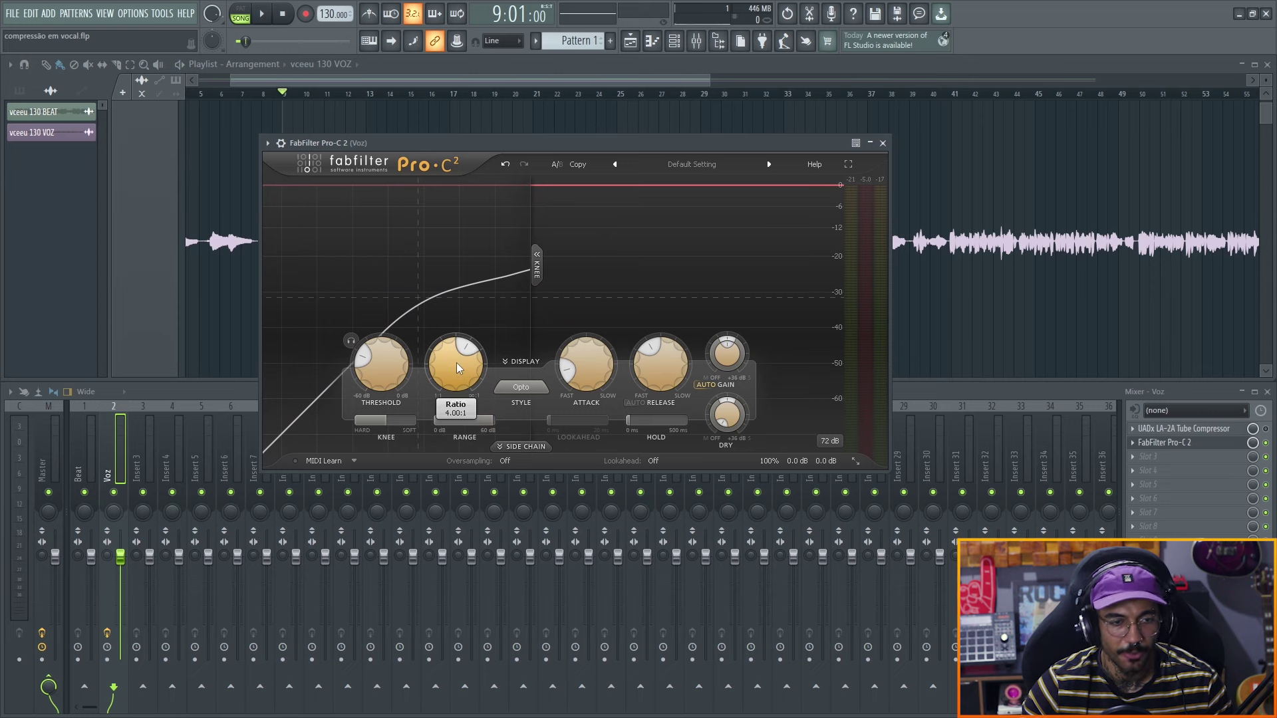
# Listen to the compressed vocal from bar 9 and shorten Pro-C 2's release to about 162 ms.
pyautogui.moveTo(450, 369)
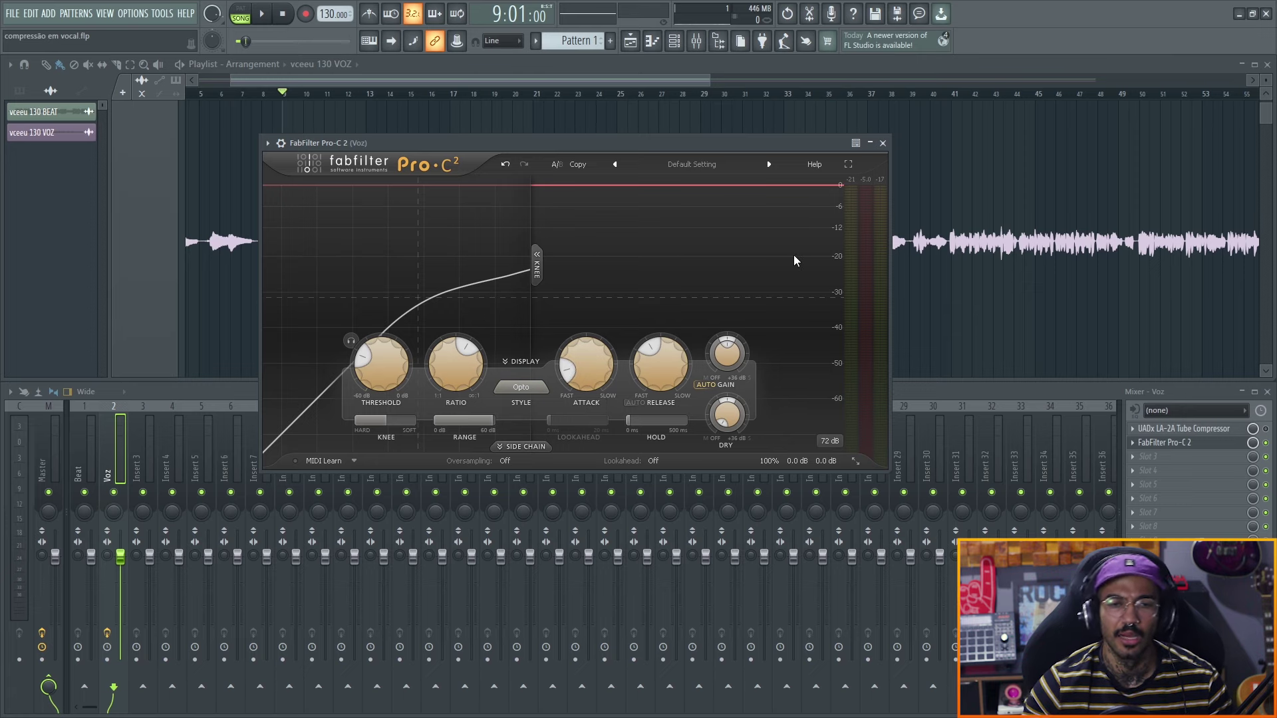
pyautogui.press('space')
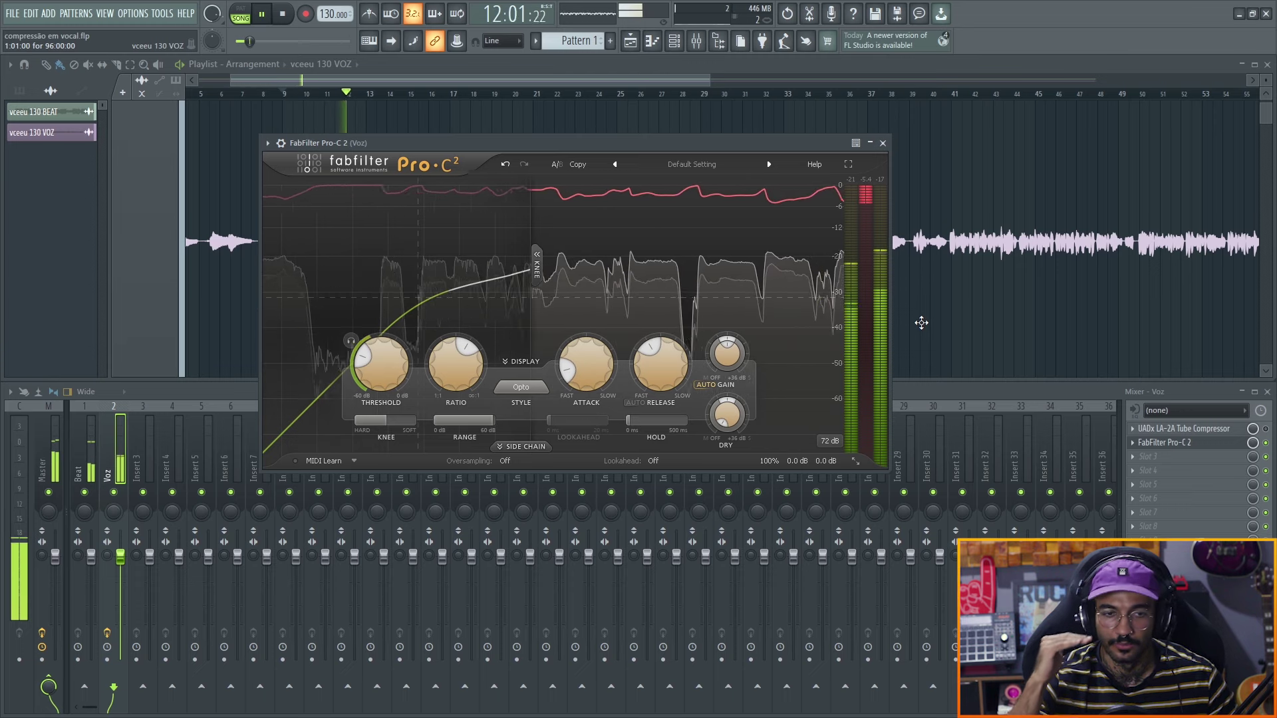
pyautogui.press('space')
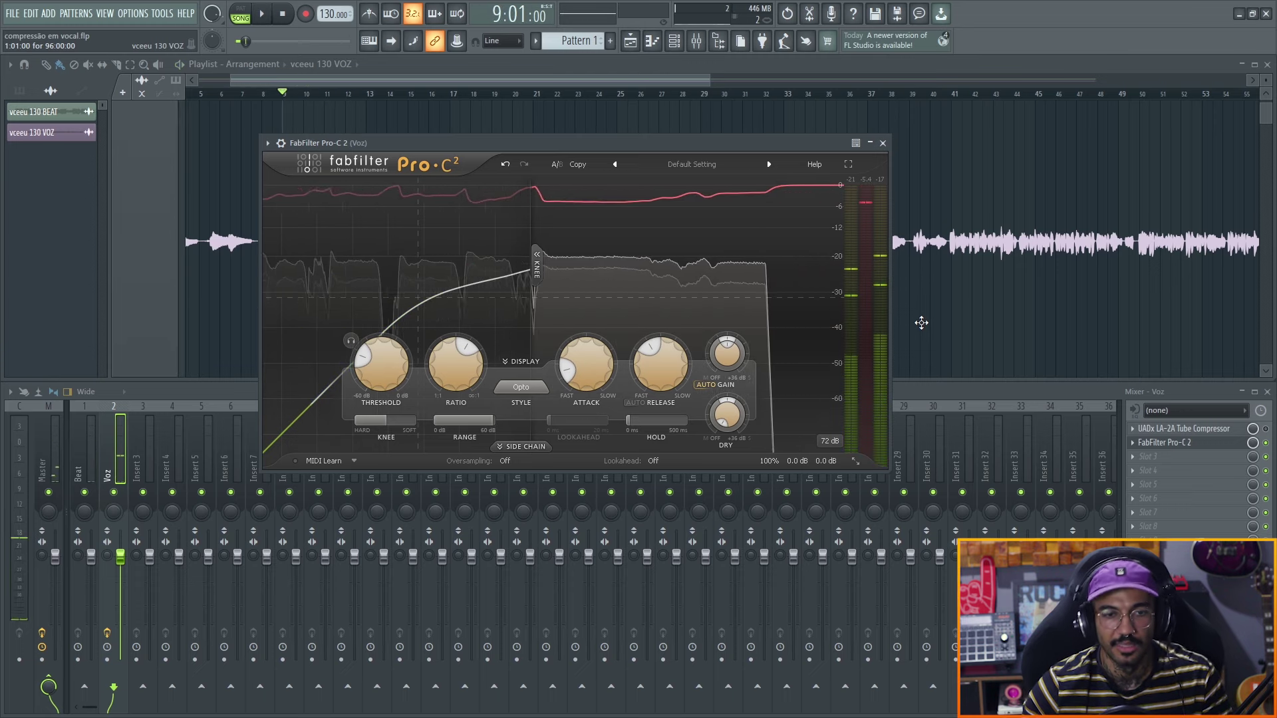
pyautogui.moveTo(645, 363)
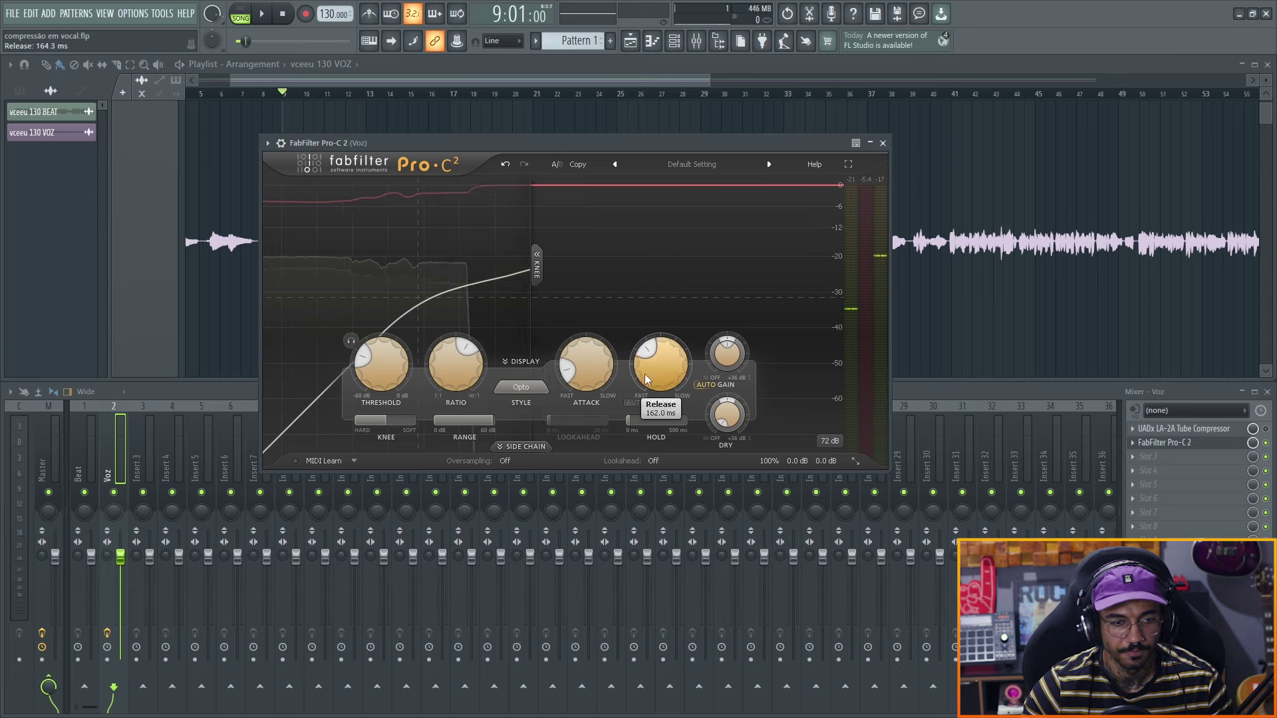
# Bypass and close Pro-C 2, and play the song from bar 41.
pyautogui.click(1191, 443)
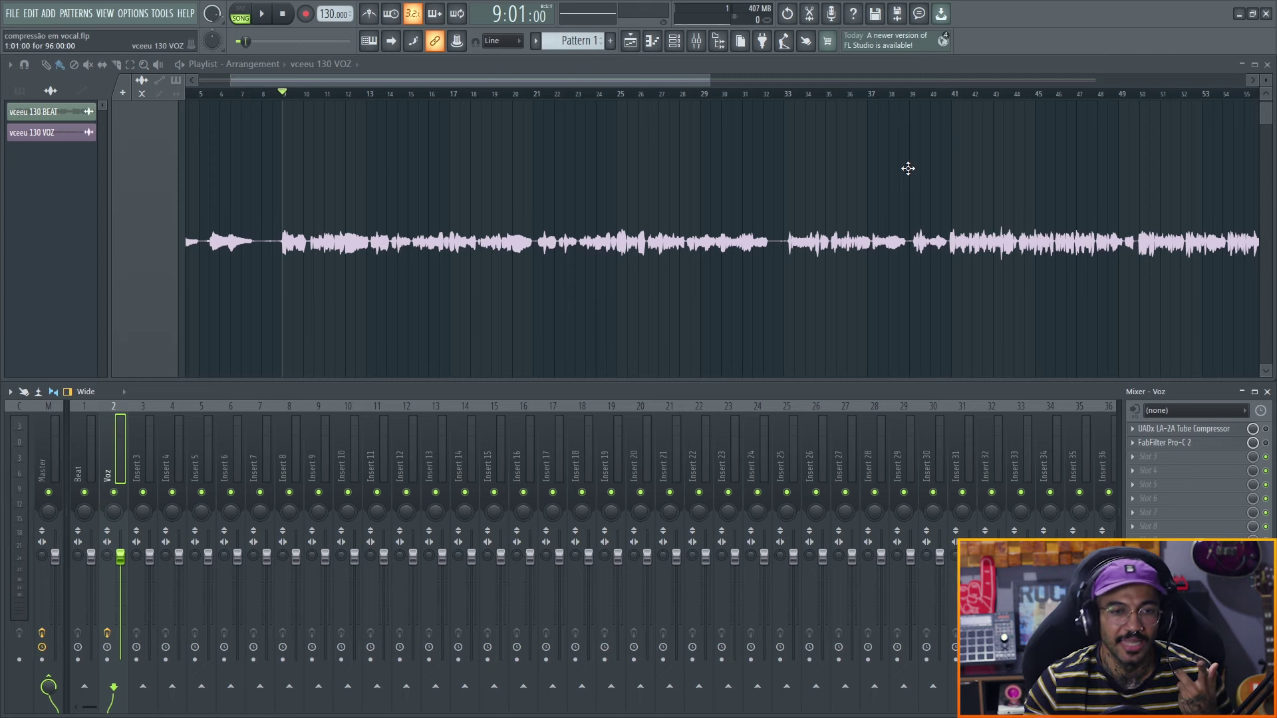
pyautogui.click(952, 95)
pyautogui.press('space')
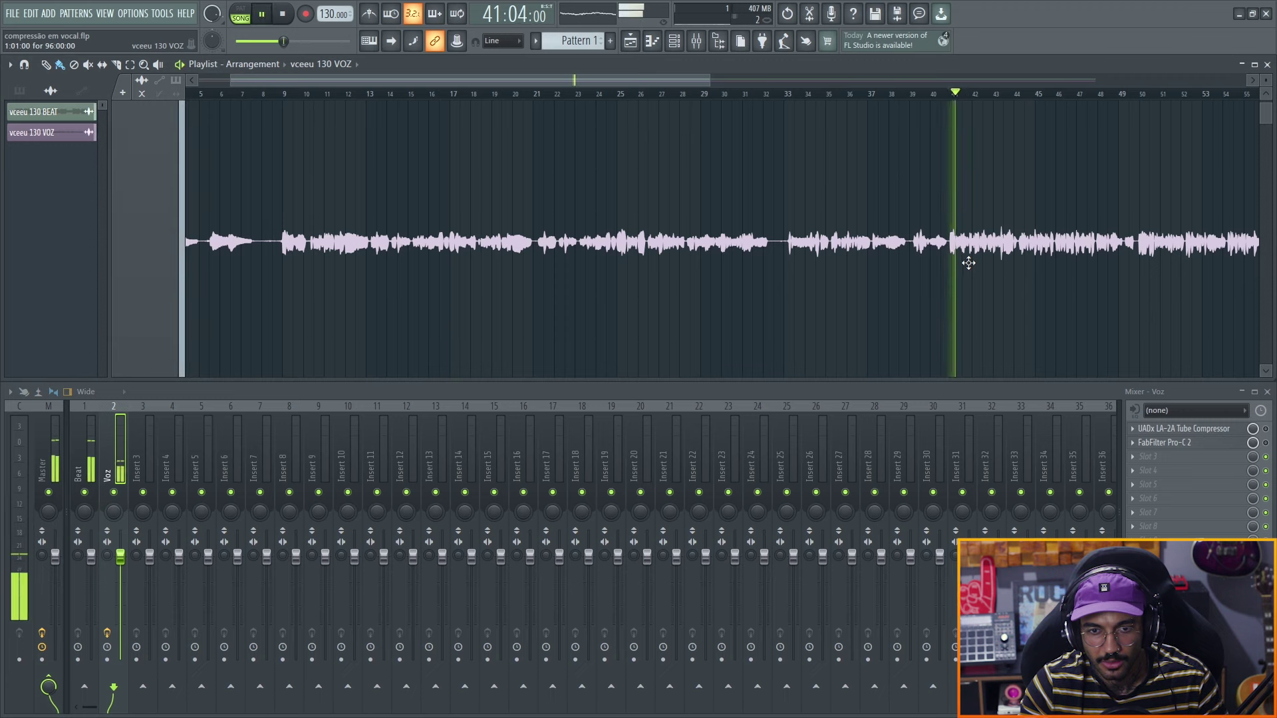
# Replay the uncompressed vocal from bar 41, stop it, and set the playback start to 40:13, just before the bar.
pyautogui.click(953, 96)
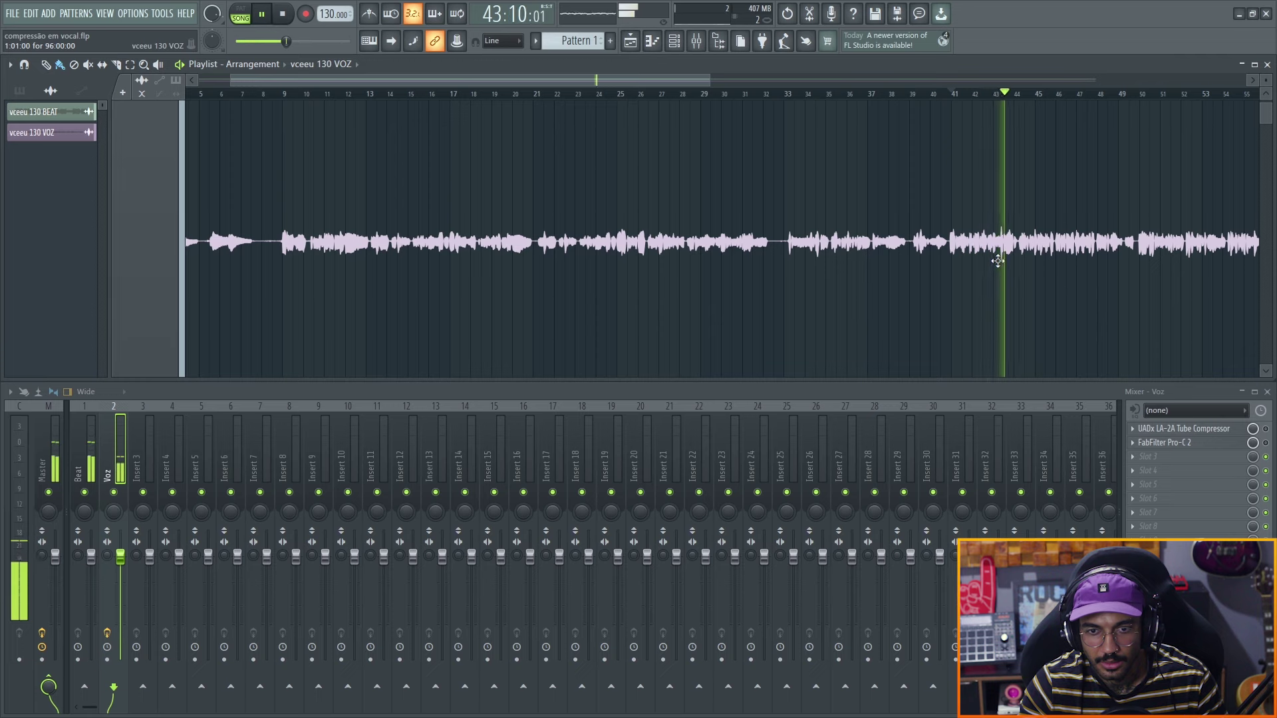
pyautogui.press('space')
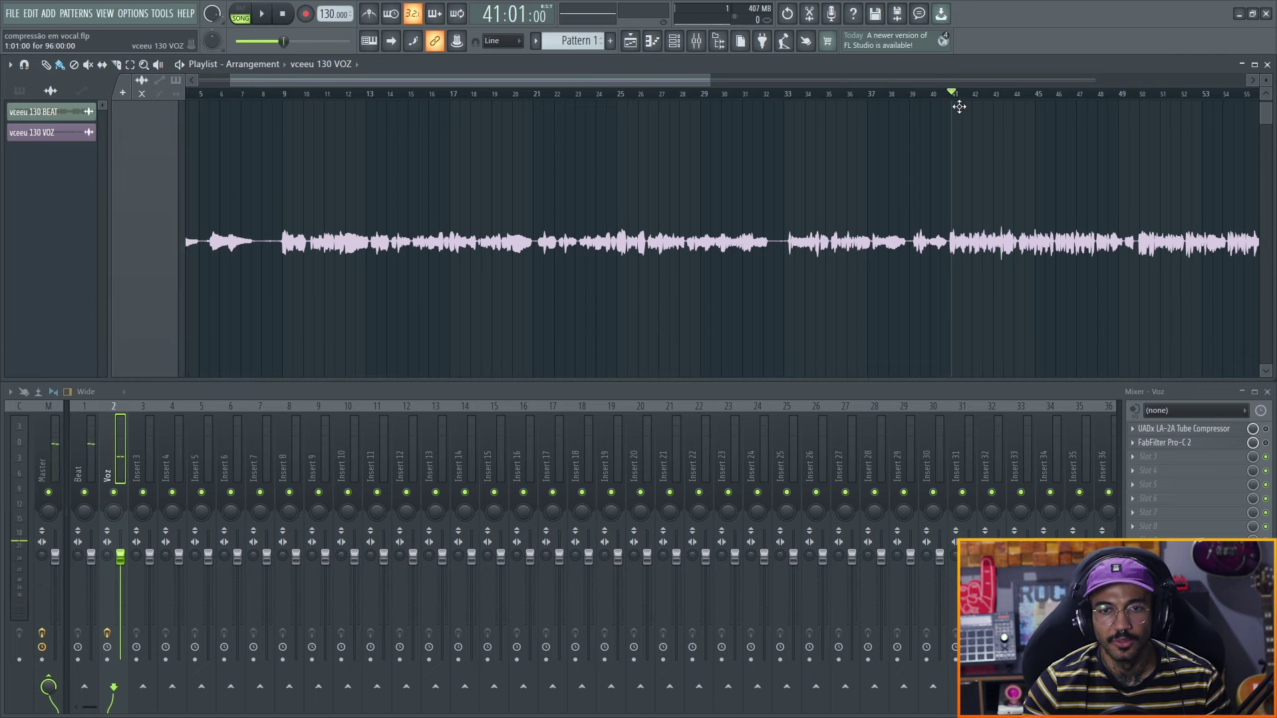
pyautogui.scroll(3, 1109, 259)
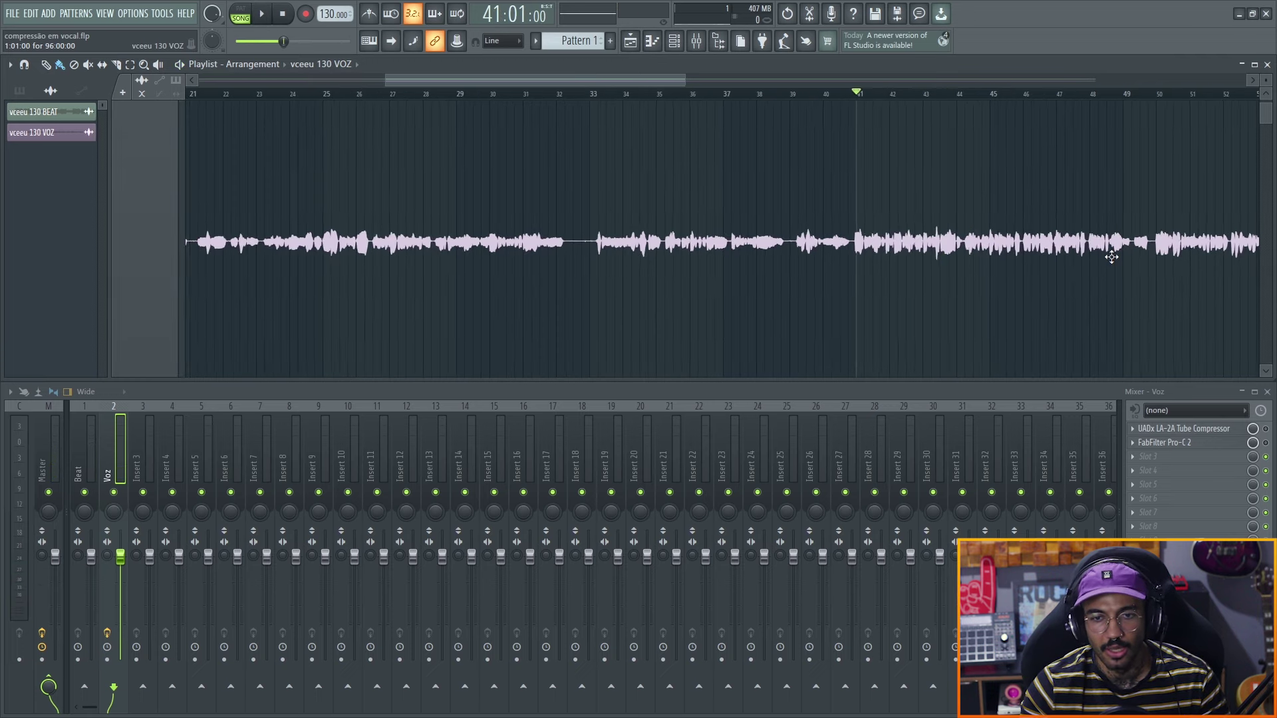
pyautogui.click(855, 98)
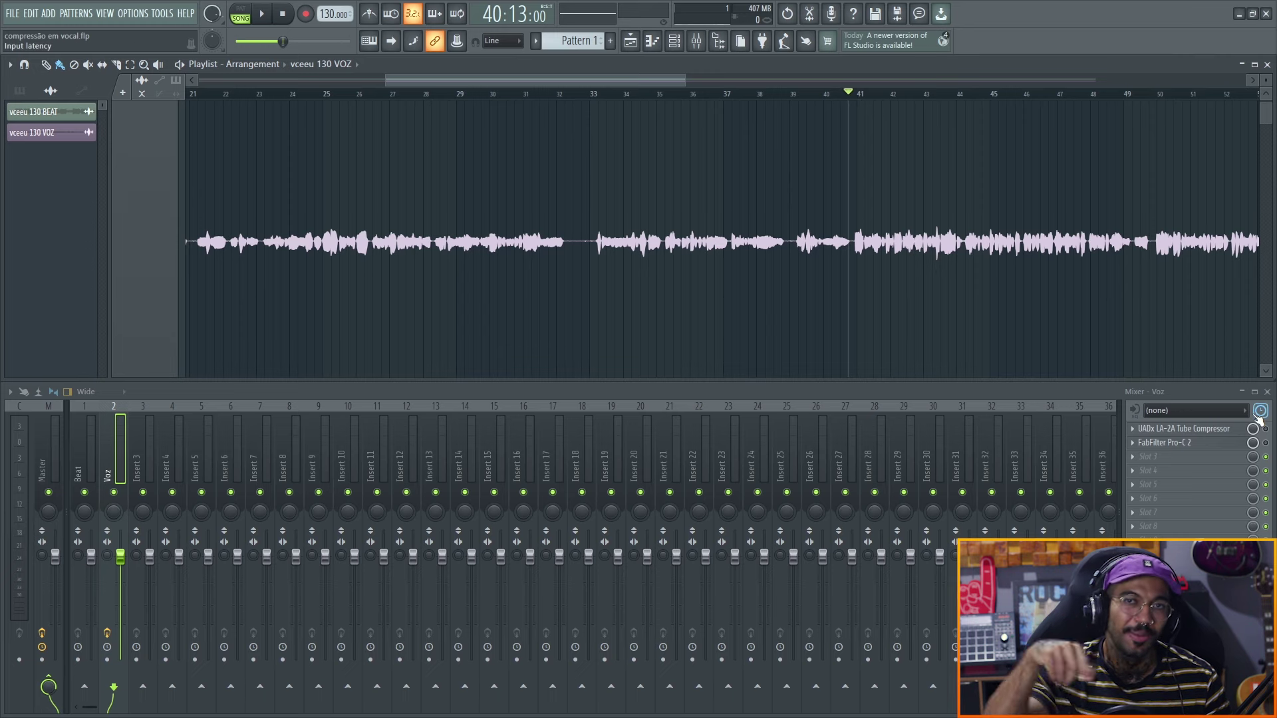
# Re-enable Pro-C 2 on the vocal with a faster attack and a release of about 50.5 ms.
pyautogui.click(1168, 443)
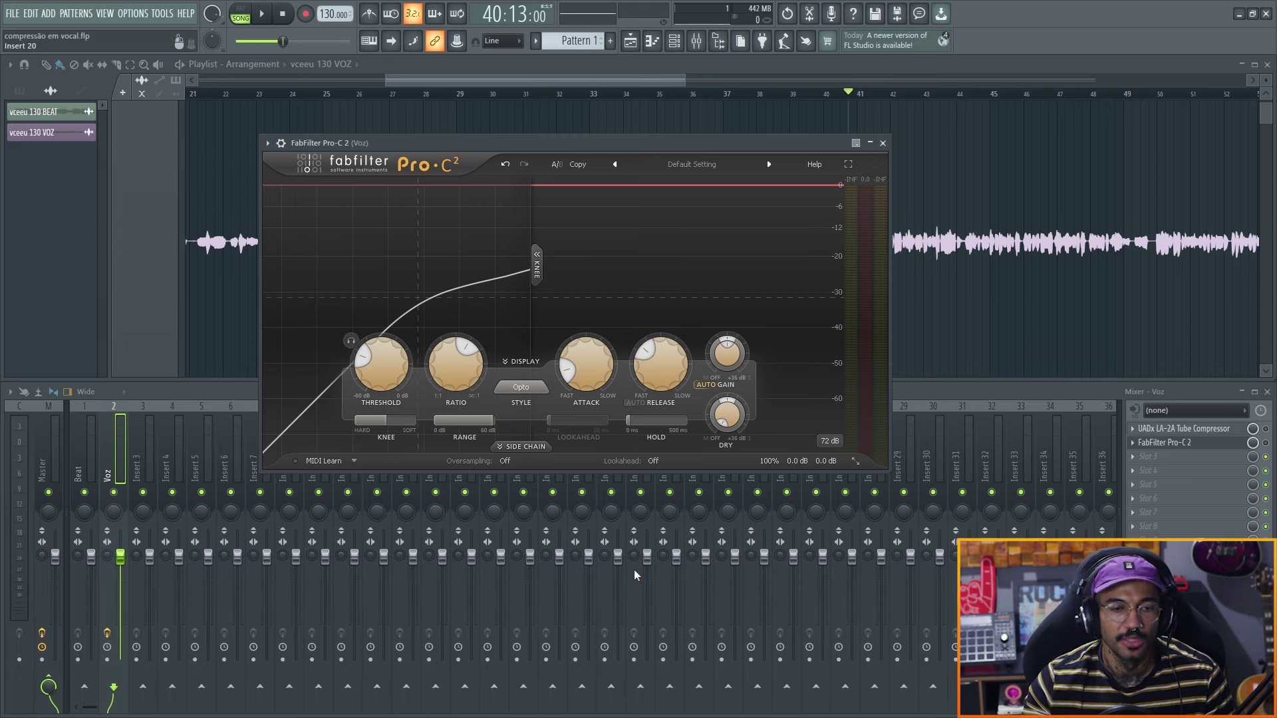
pyautogui.moveTo(558, 365); pyautogui.dragTo(643, 393)
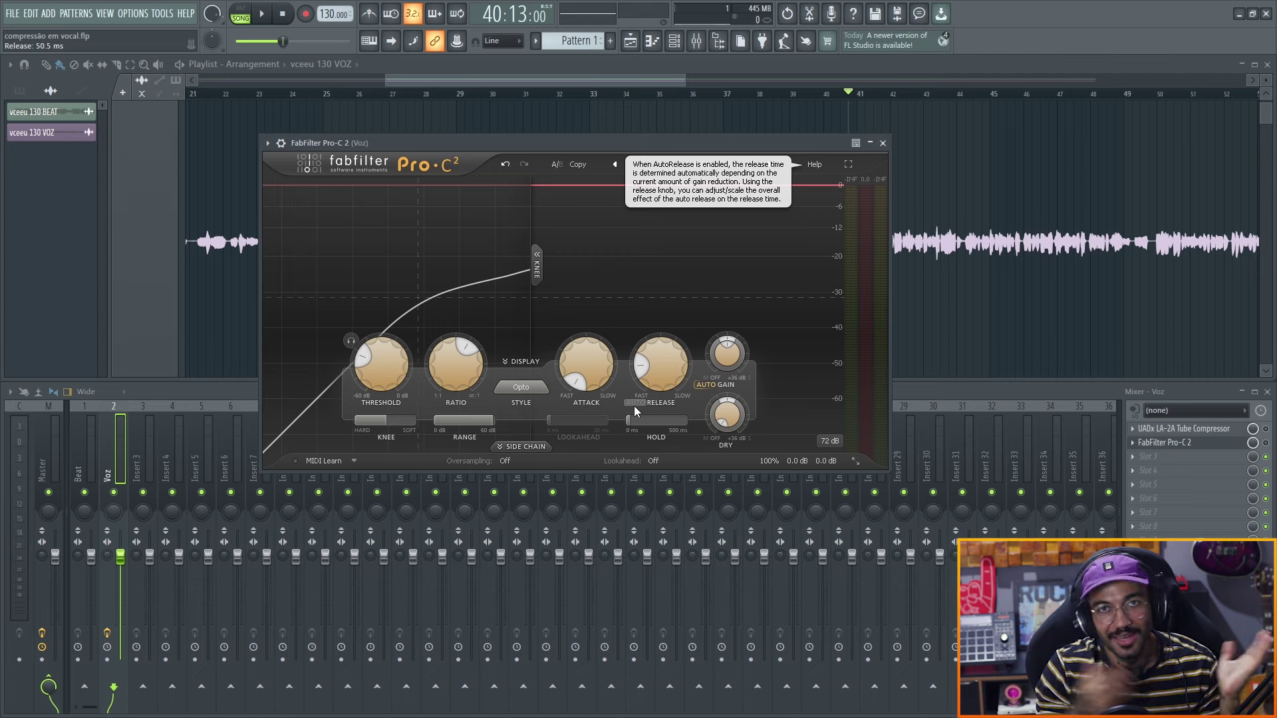
pyautogui.click(1229, 450)
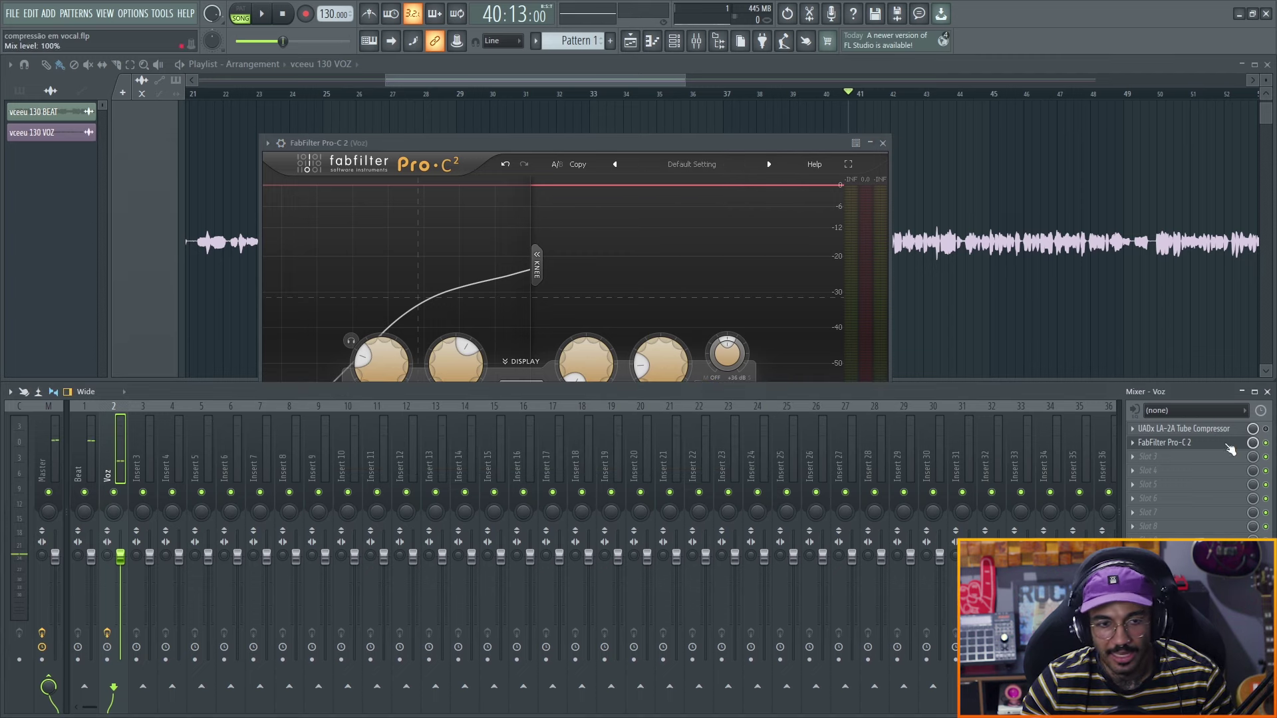
# Switch Pro-C 2's compression style to Punch.
pyautogui.click(654, 176)
pyautogui.click(522, 385)
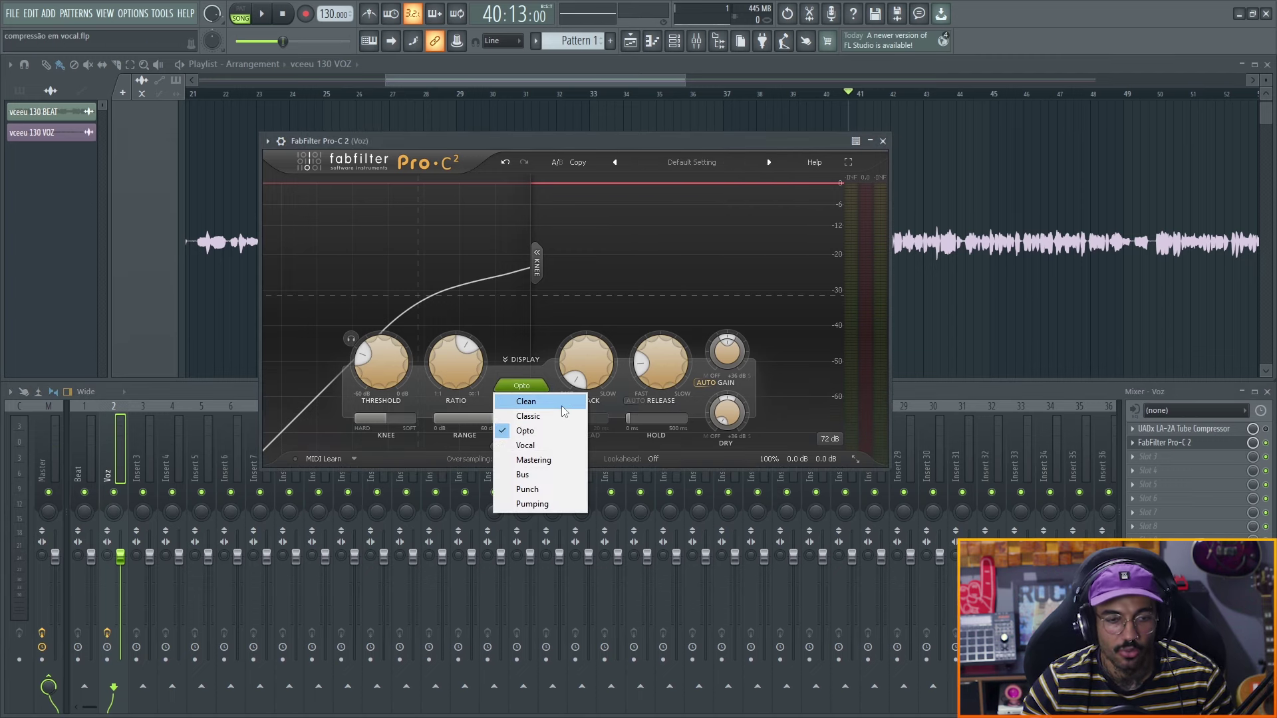
pyautogui.click(545, 490)
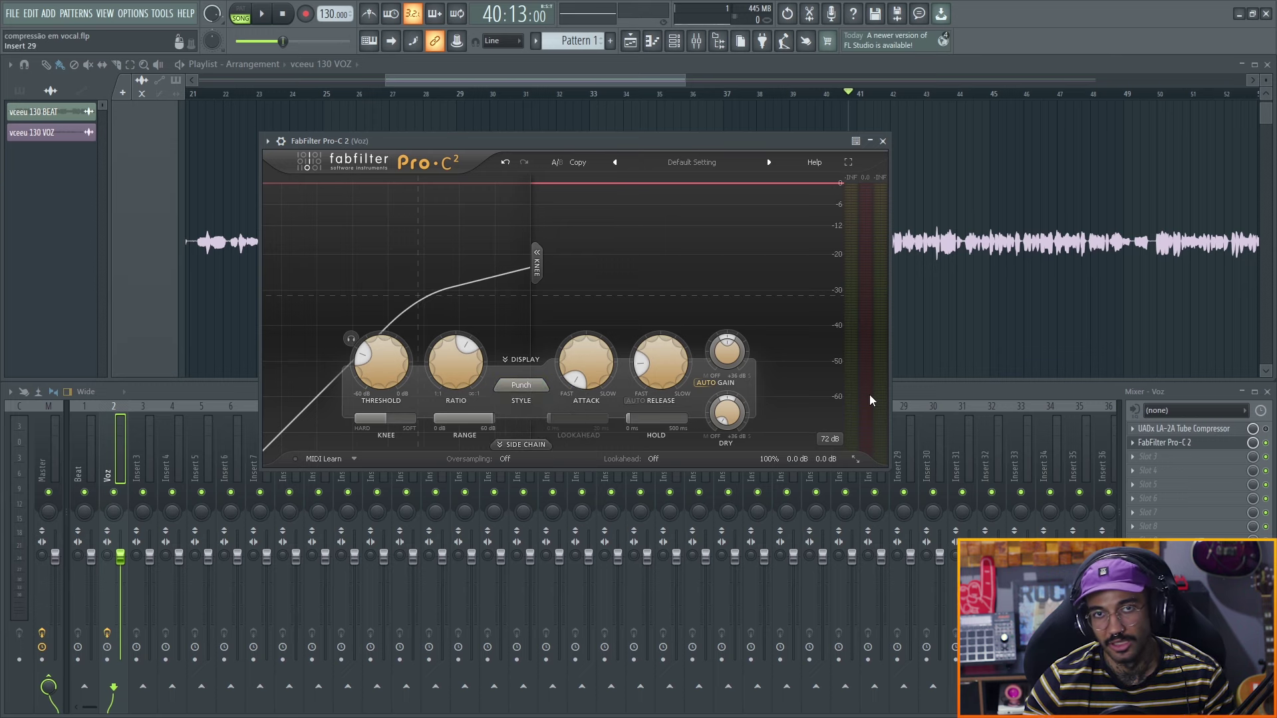
# Play the vocal from 40:13 and raise Pro-C 2's threshold to about -27.7 dB.
pyautogui.moveTo(870, 396)
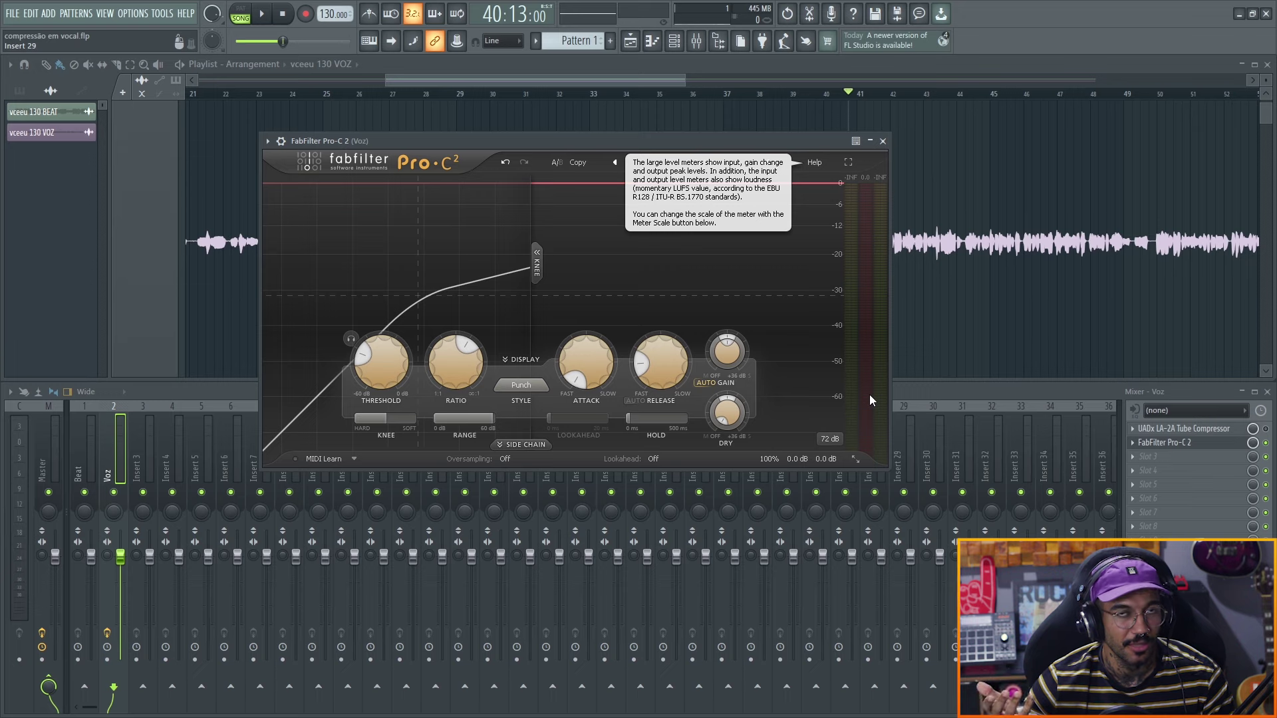
pyautogui.press('space')
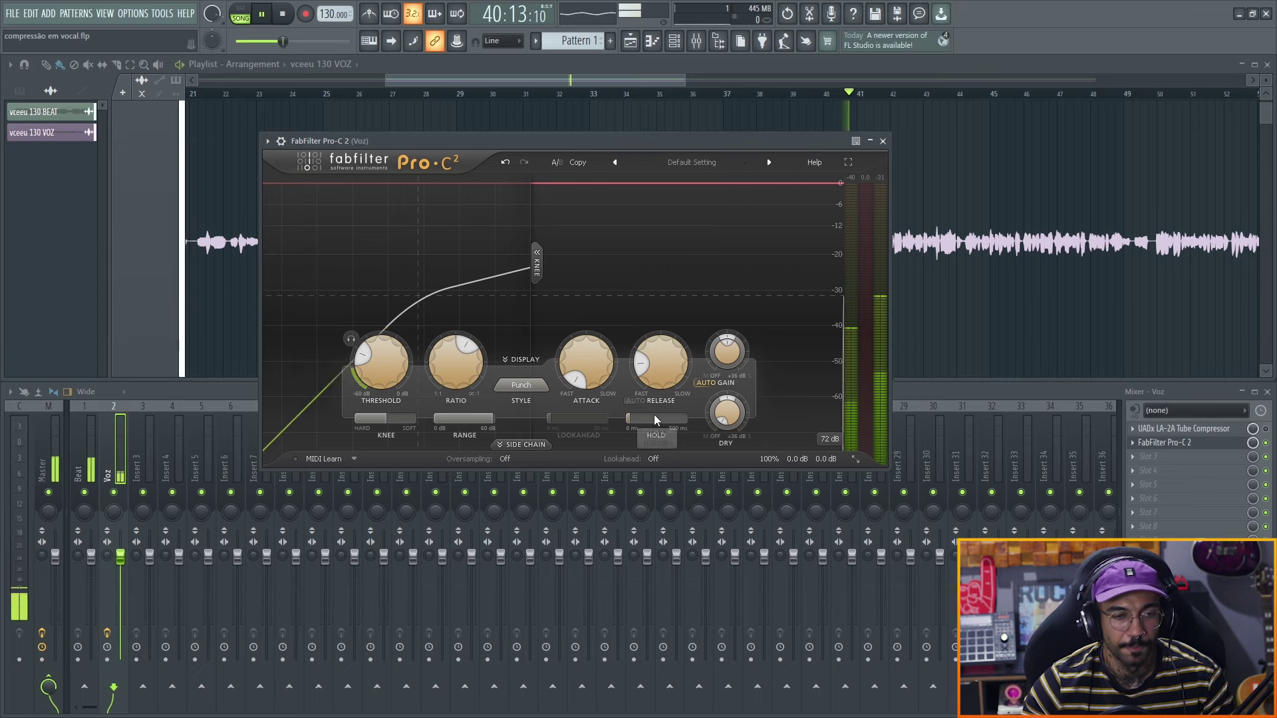
pyautogui.moveTo(376, 362); pyautogui.dragTo(370, 356)
pyautogui.press('space')
pyautogui.moveTo(373, 353)
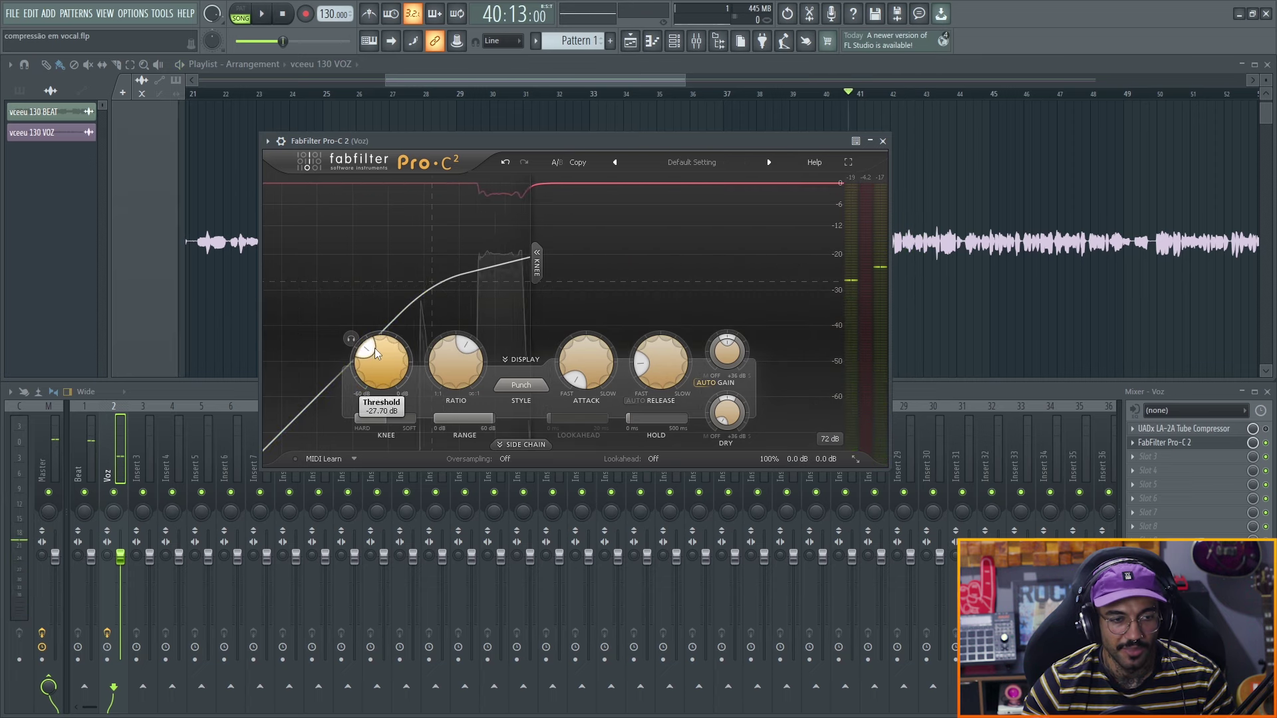
# Raise Pro-C 2's ratio to about 6:1 and listen to the vocal from 40:13.
pyautogui.moveTo(444, 361)
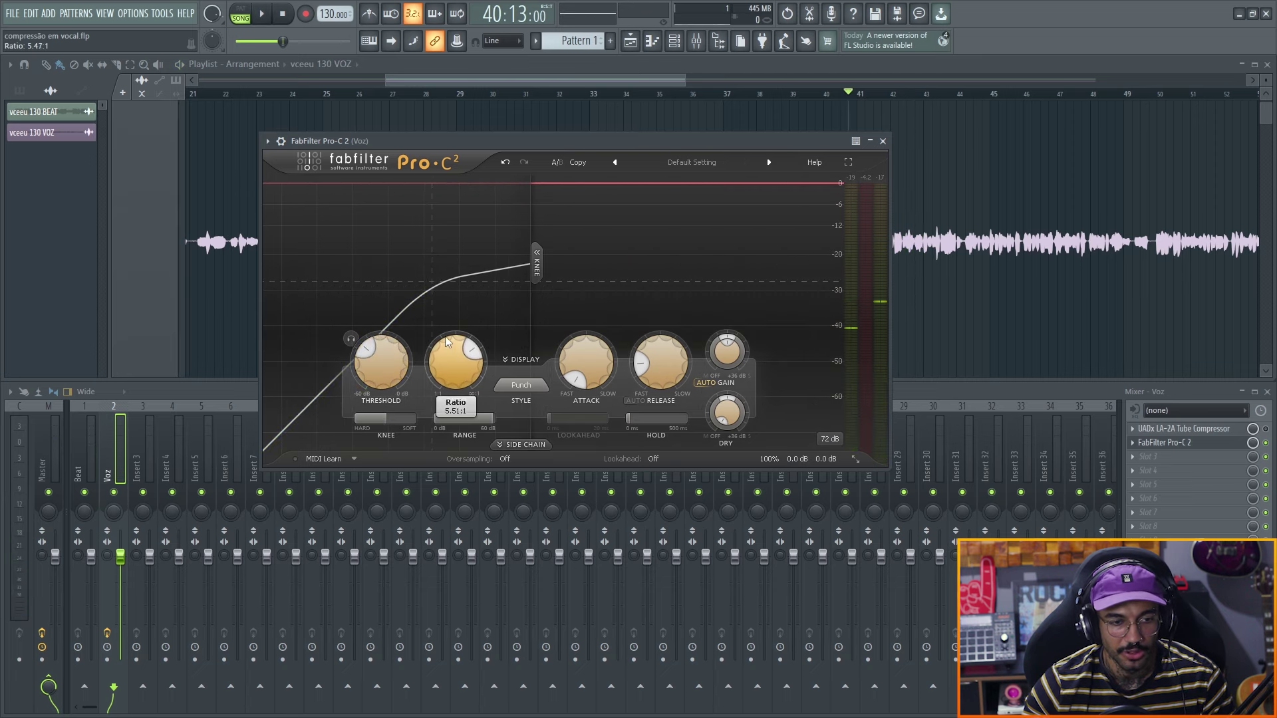
pyautogui.moveTo(445, 342); pyautogui.dragTo(446, 336)
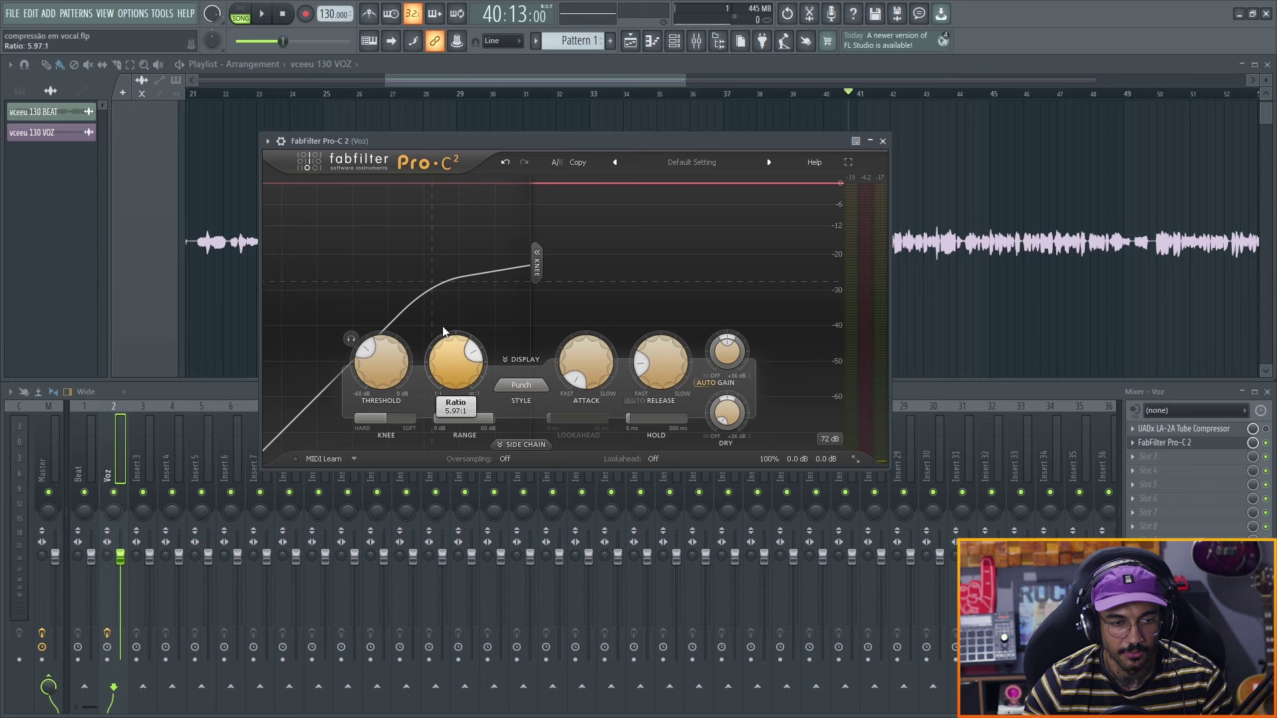
pyautogui.press('space')
pyautogui.moveTo(376, 353)
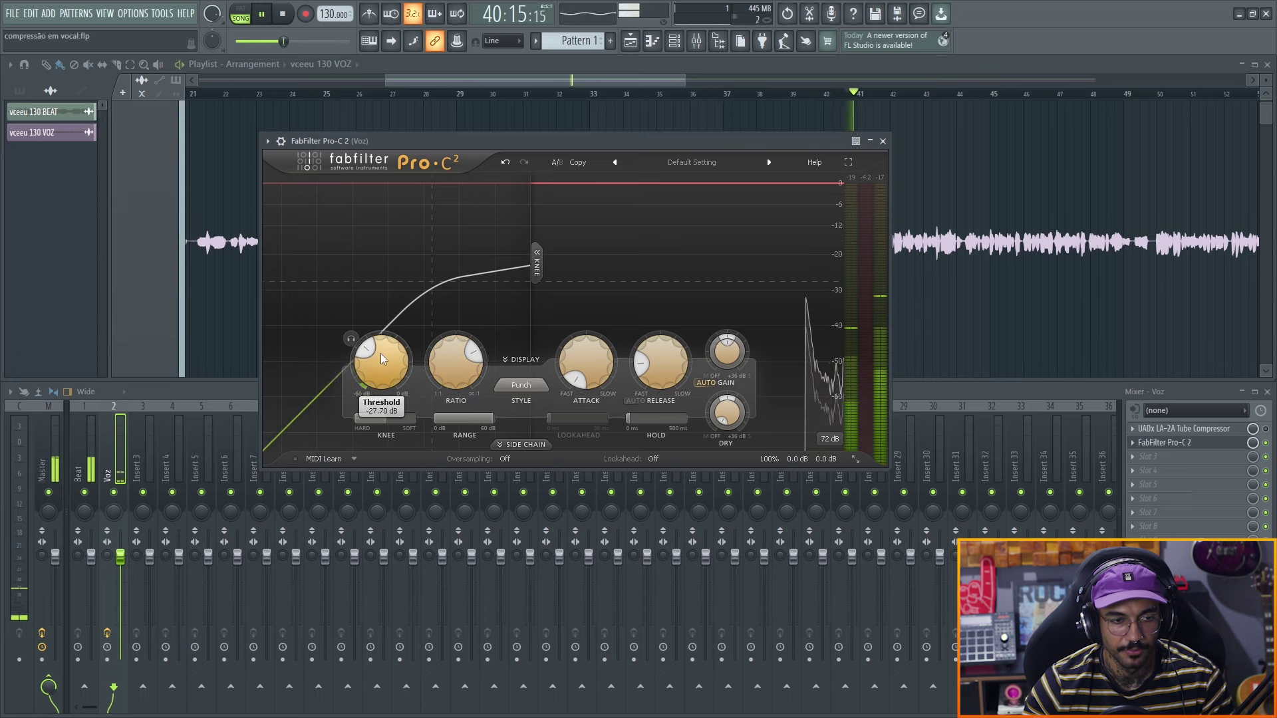
pyautogui.press('space')
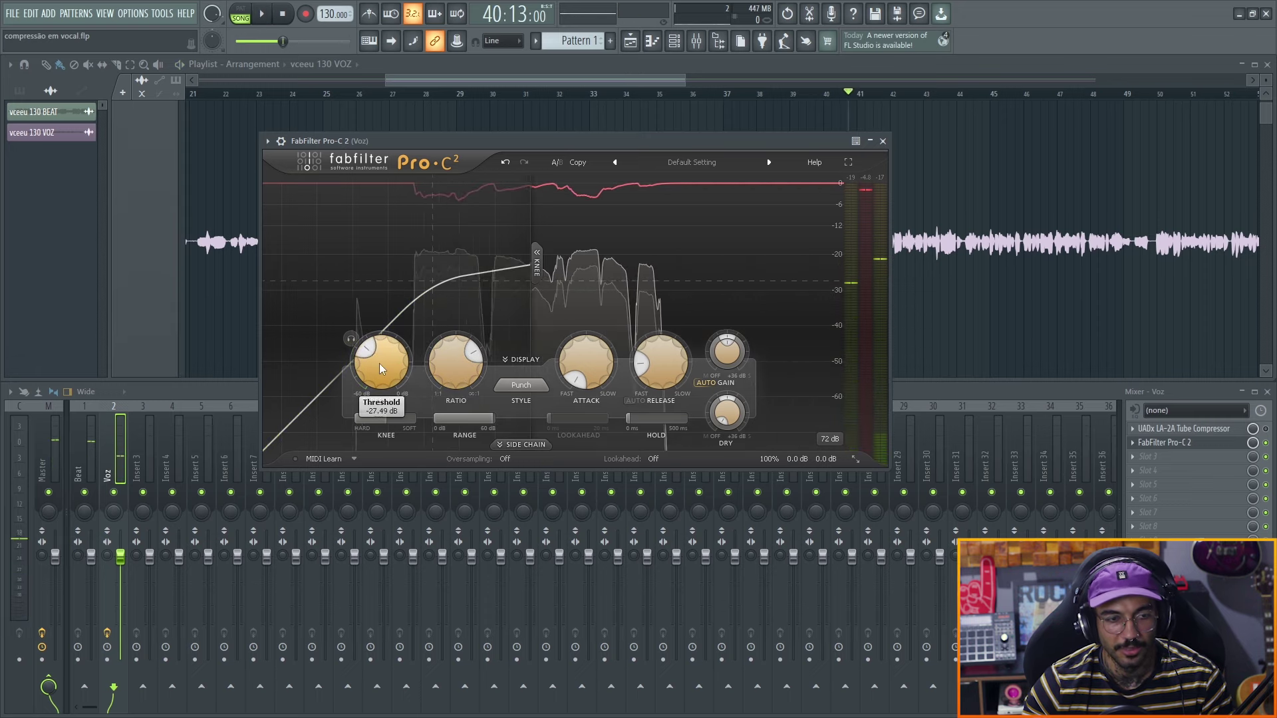
# Raise Pro-C 2's threshold to about -26.9 dB and shorten its release to about 34.9 ms while playing the vocal.
pyautogui.moveTo(379, 364); pyautogui.dragTo(375, 358)
pyautogui.press('space')
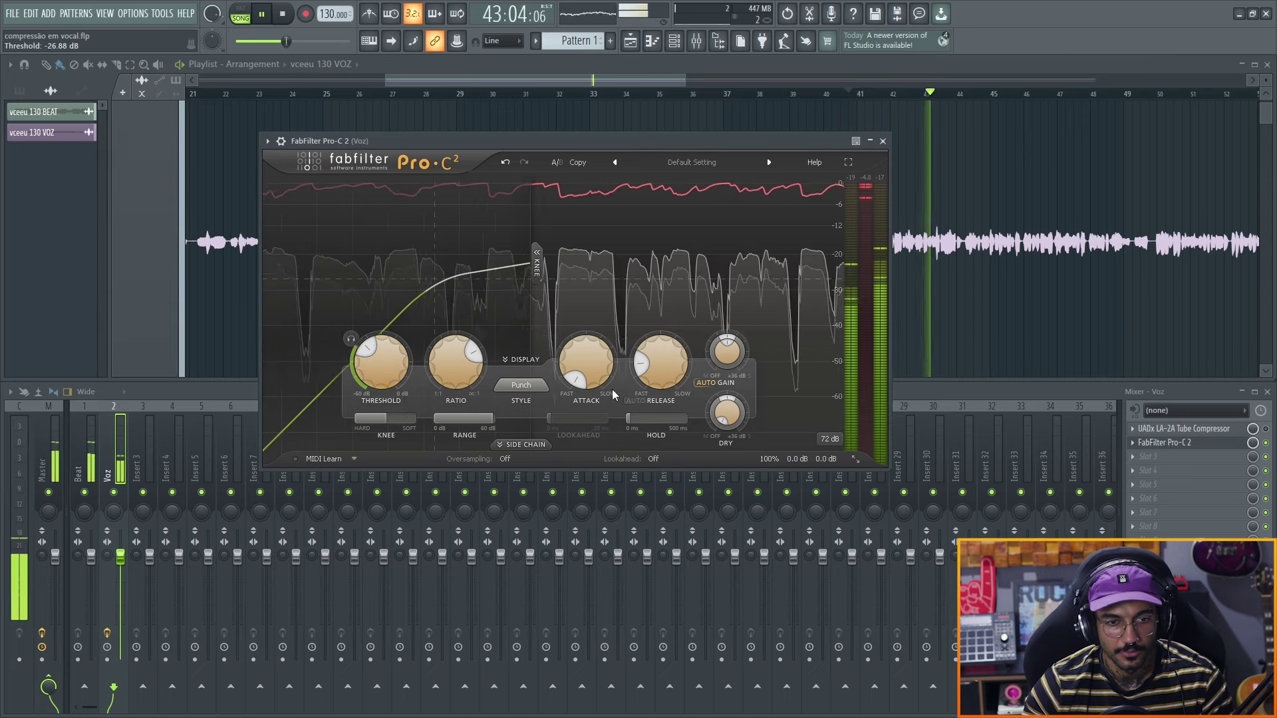
pyautogui.click(654, 386)
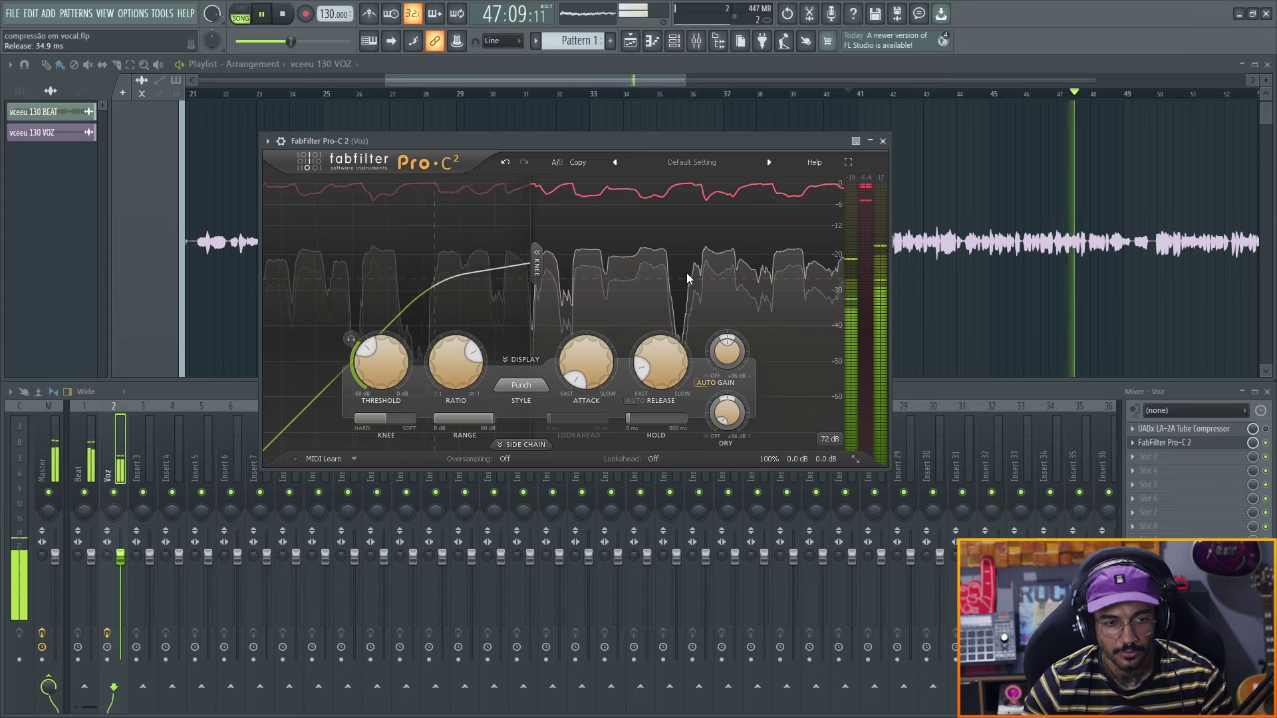
pyautogui.press('space')
# Fine-tune Pro-C 2's threshold to about -26.5 dB.
pyautogui.moveTo(445, 357)
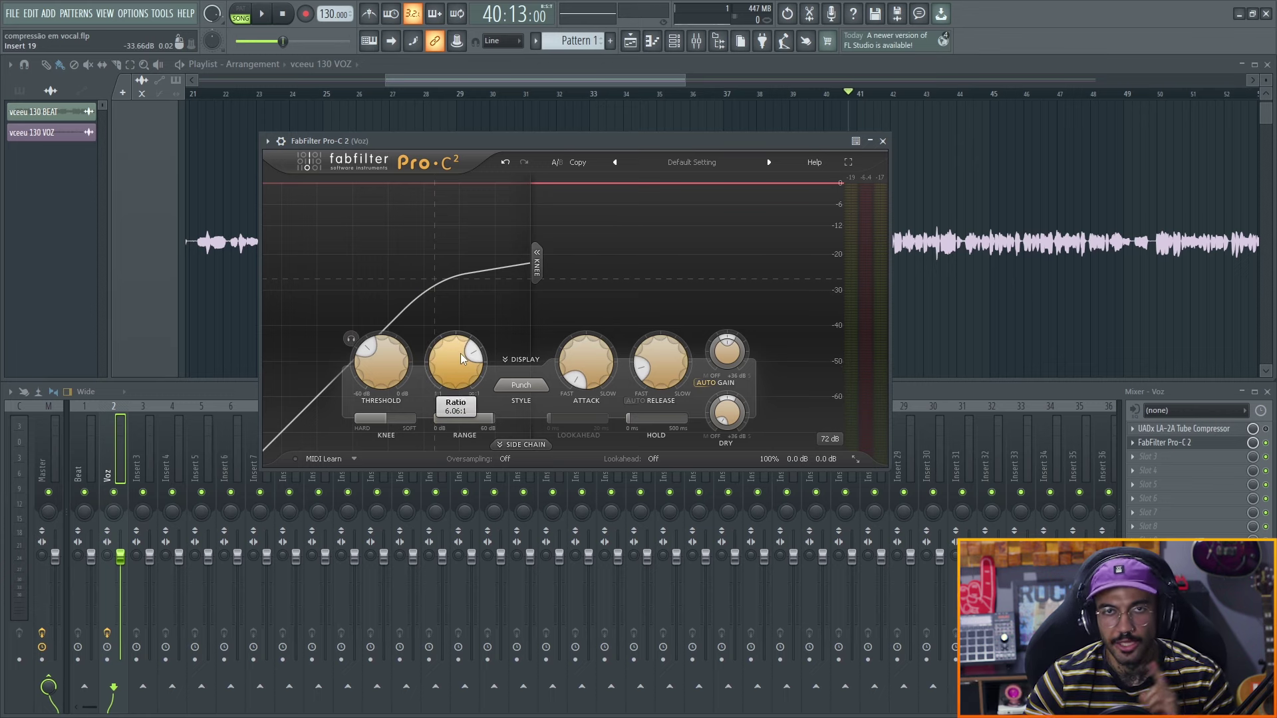
pyautogui.moveTo(394, 376)
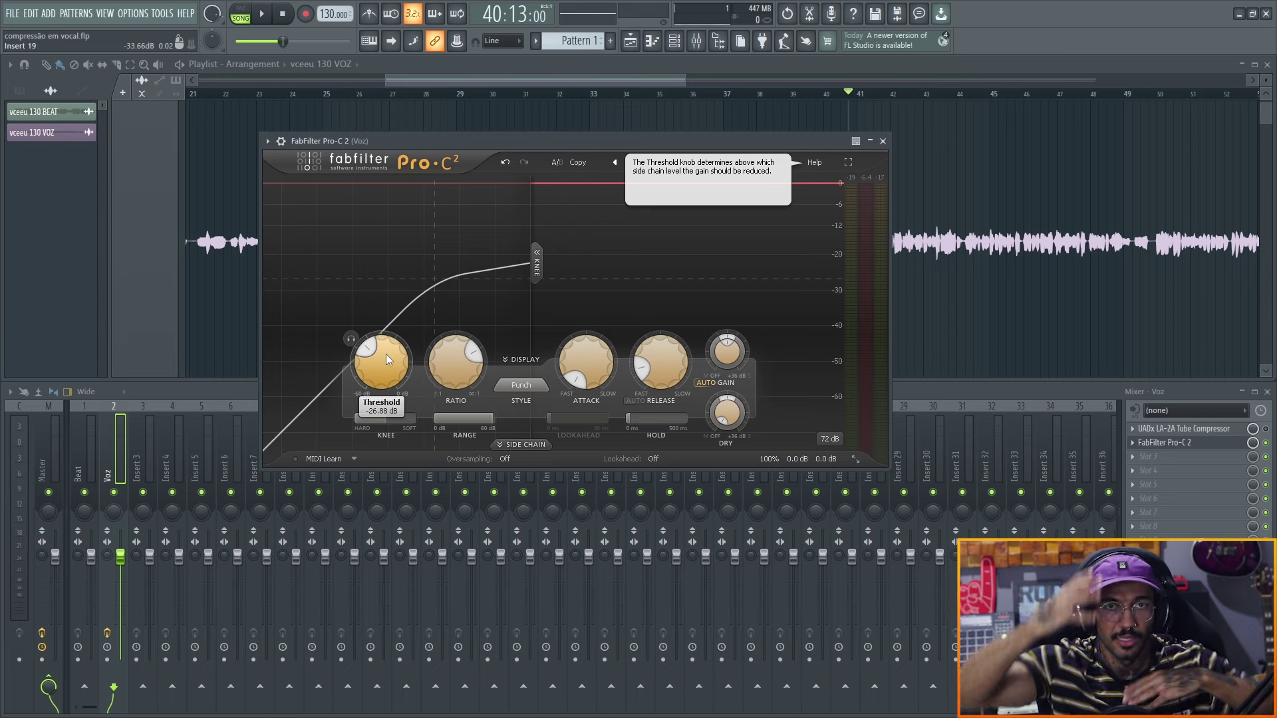
pyautogui.moveTo(373, 360); pyautogui.dragTo(374, 354)
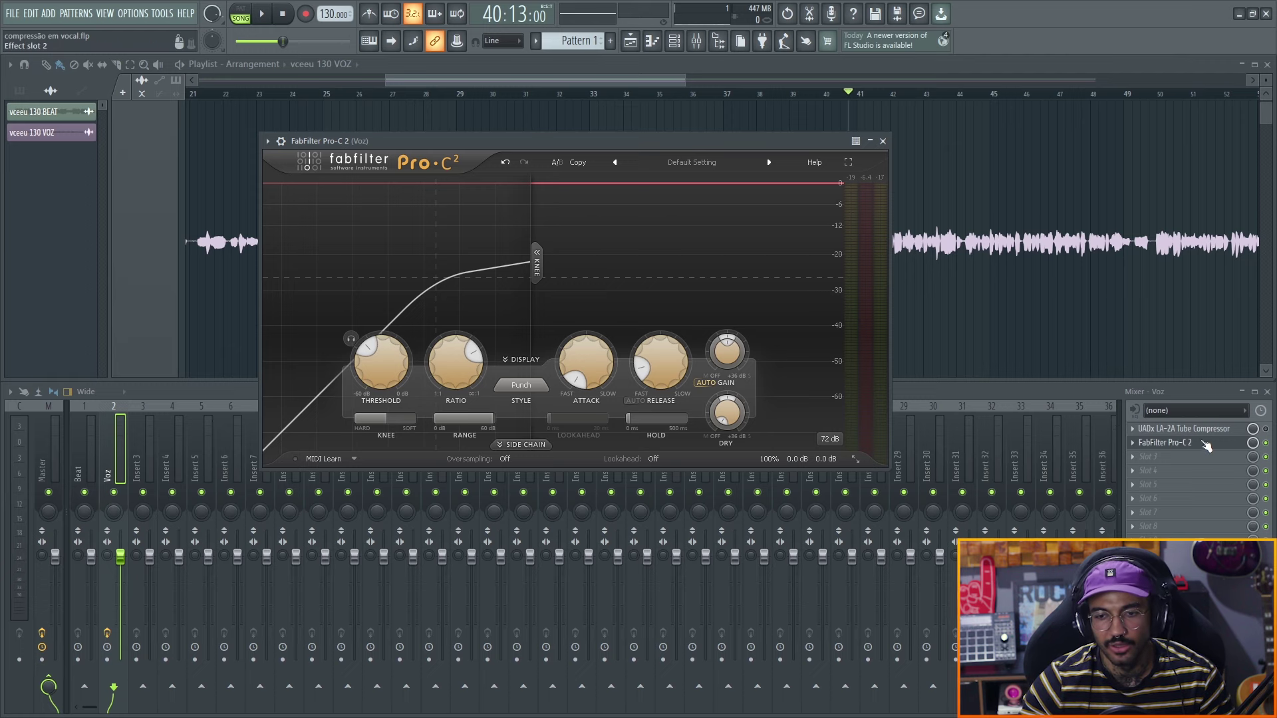
# Place Pro-C 2 before the re-enabled LA-2A in the vocal's effect chain and play the vocal through both compressors.
pyautogui.moveTo(1204, 443); pyautogui.dragTo(1204, 429)
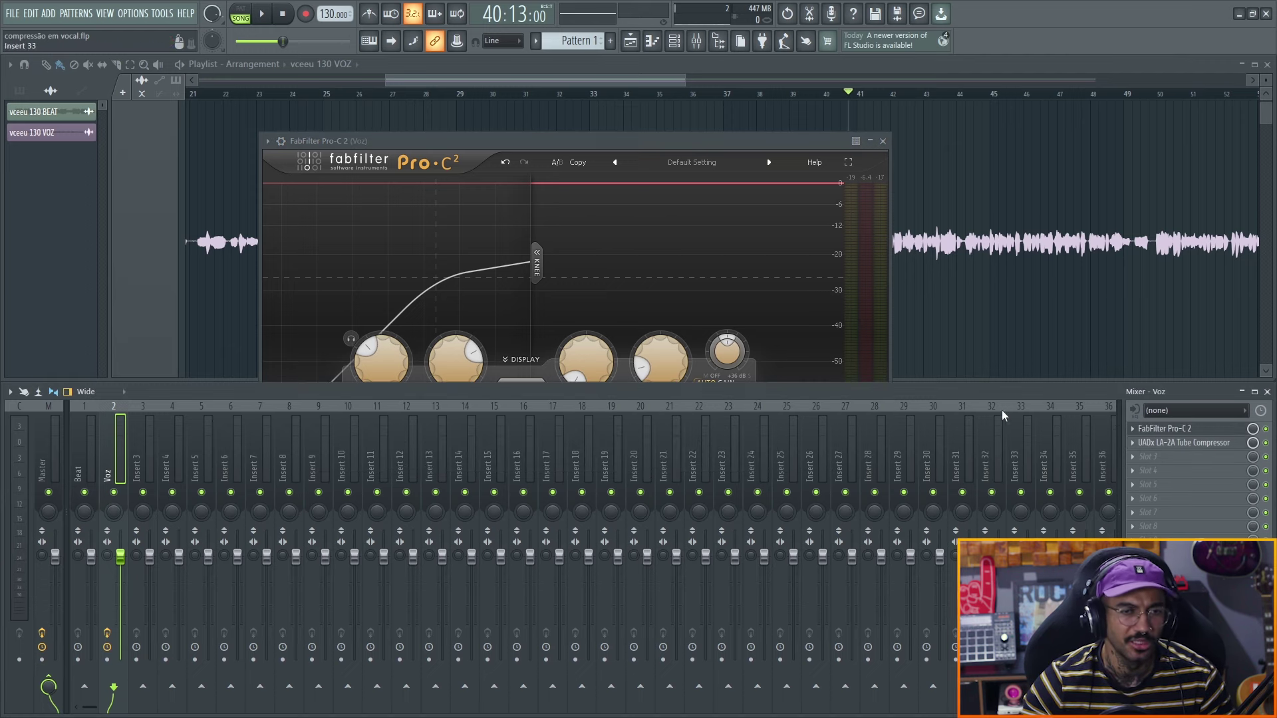
pyautogui.click(618, 147)
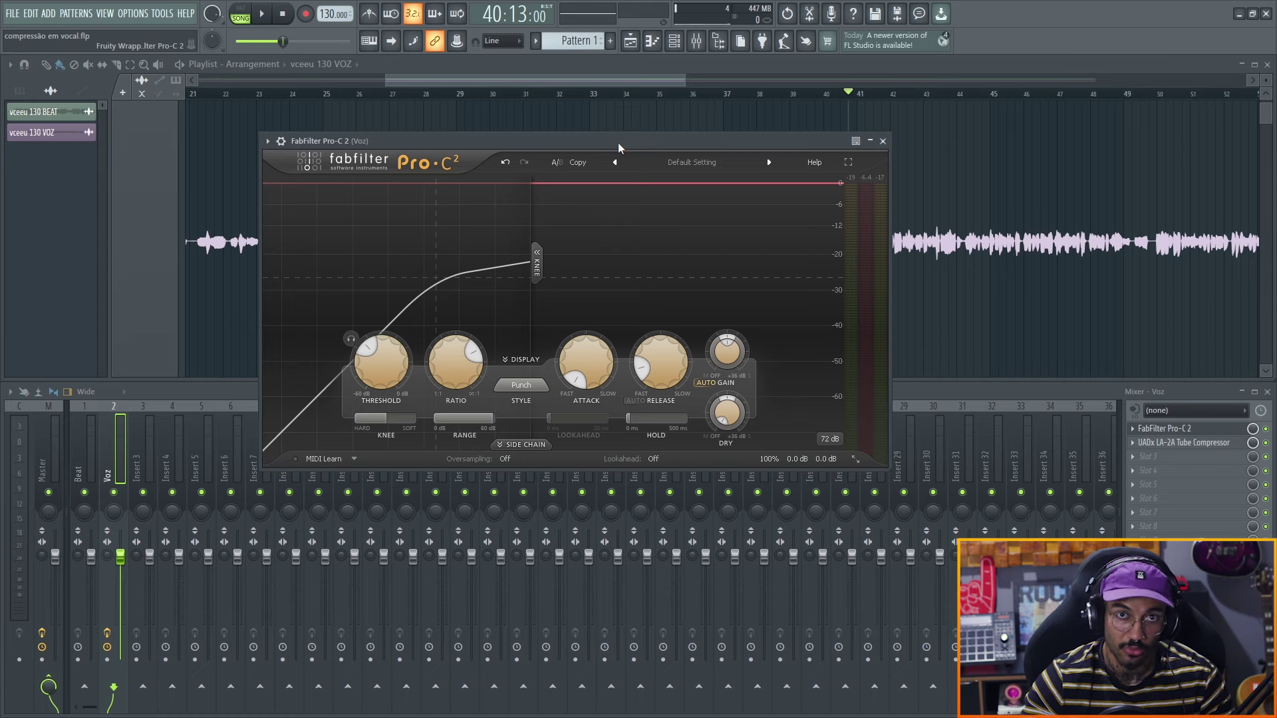
pyautogui.press('space')
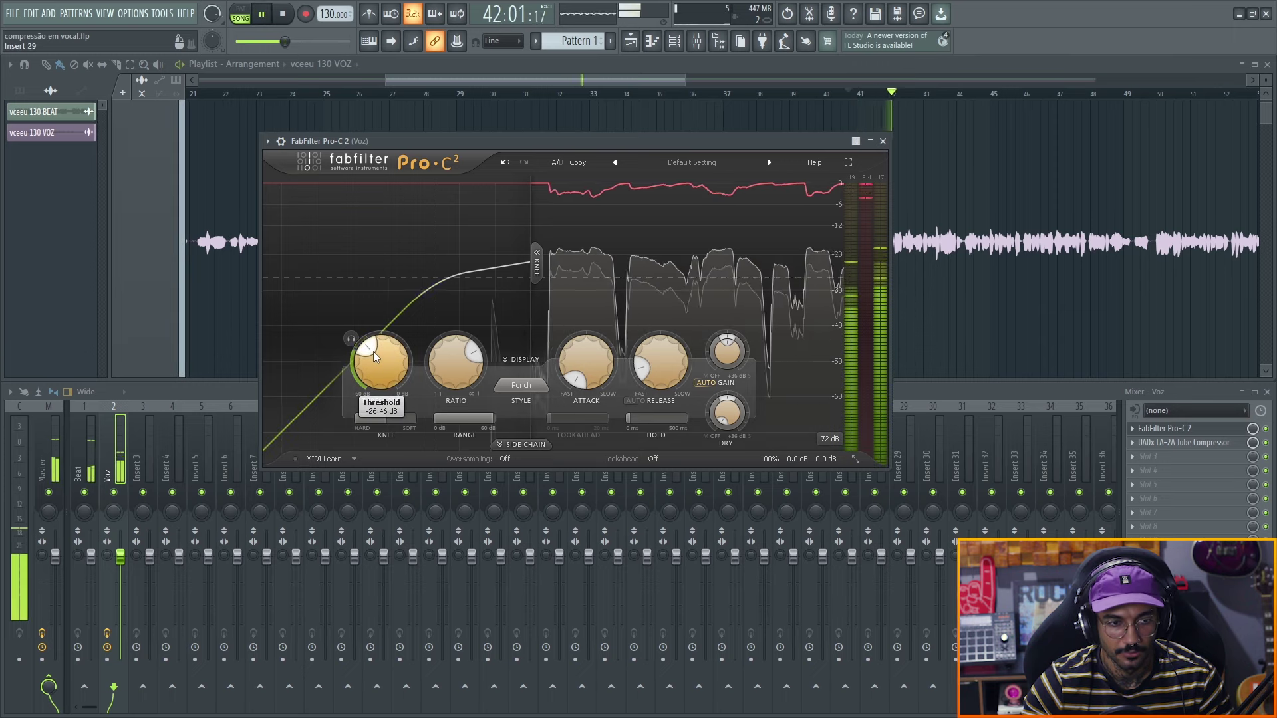
pyautogui.press('space')
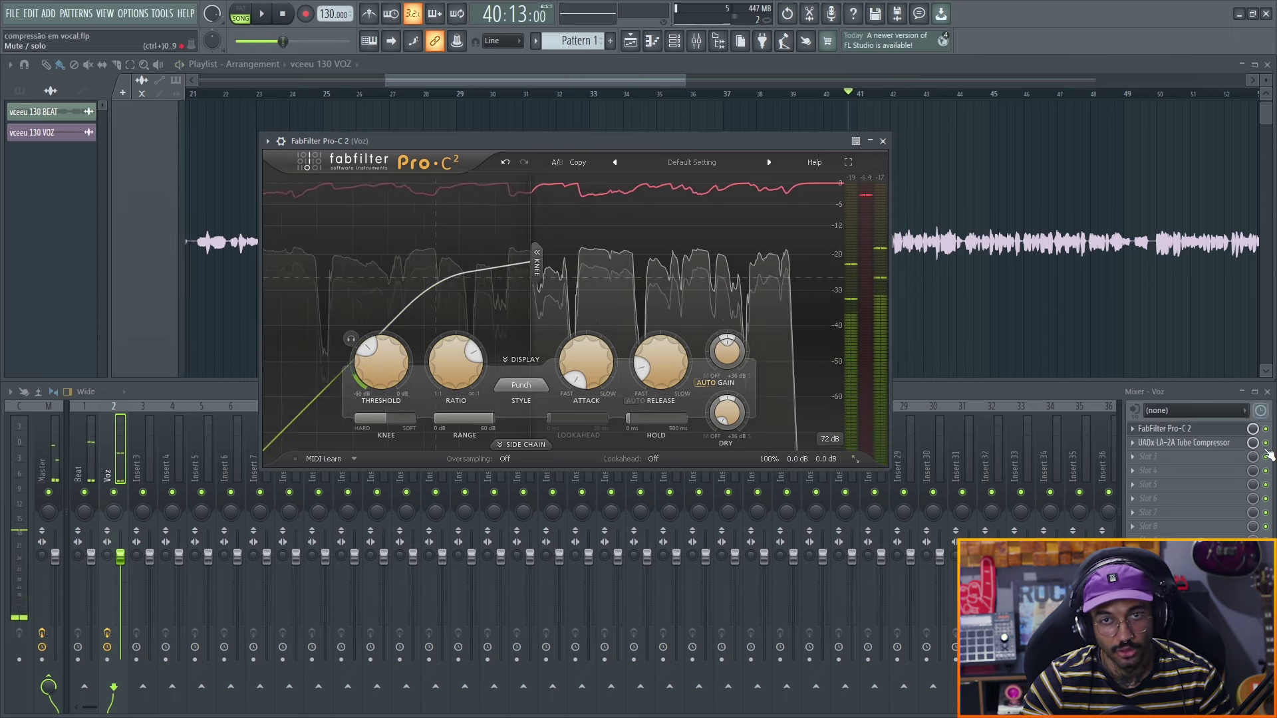
# Compare the vocal from 40:13 with the LA-2A bypassed and with it enabled after Pro-C 2.
pyautogui.press('space')
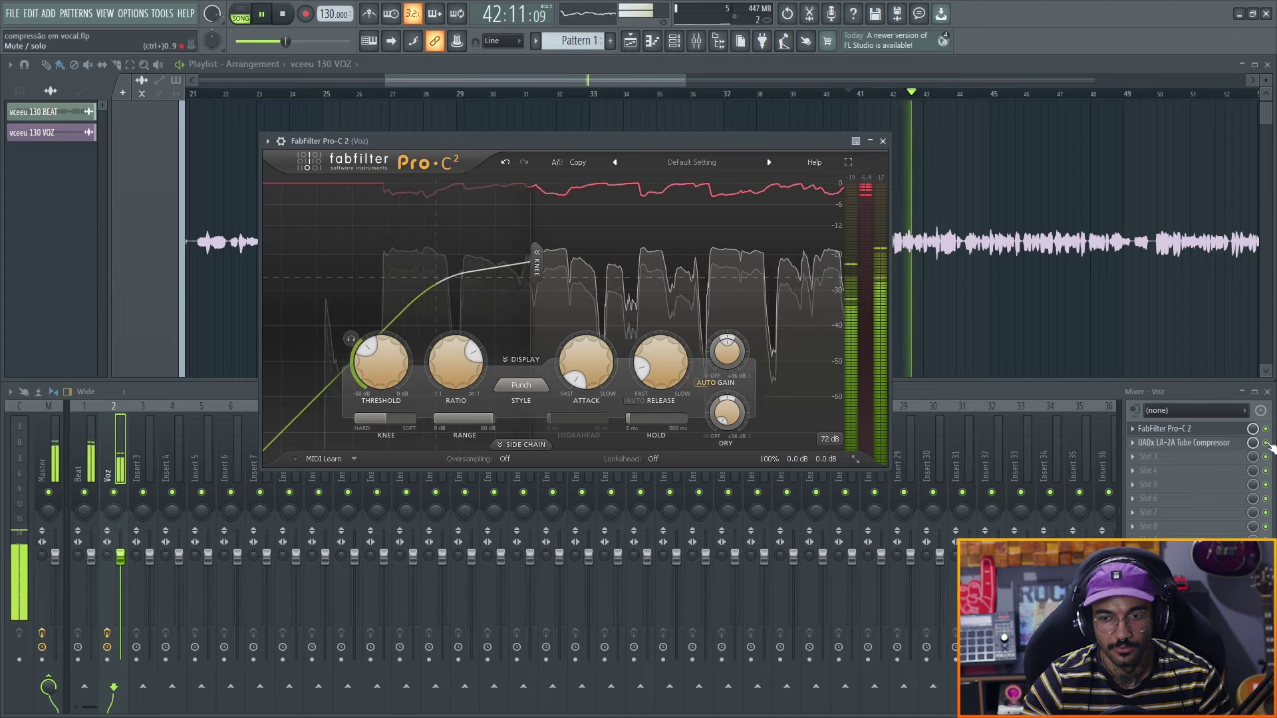
pyautogui.click(1270, 447)
pyautogui.press('space')
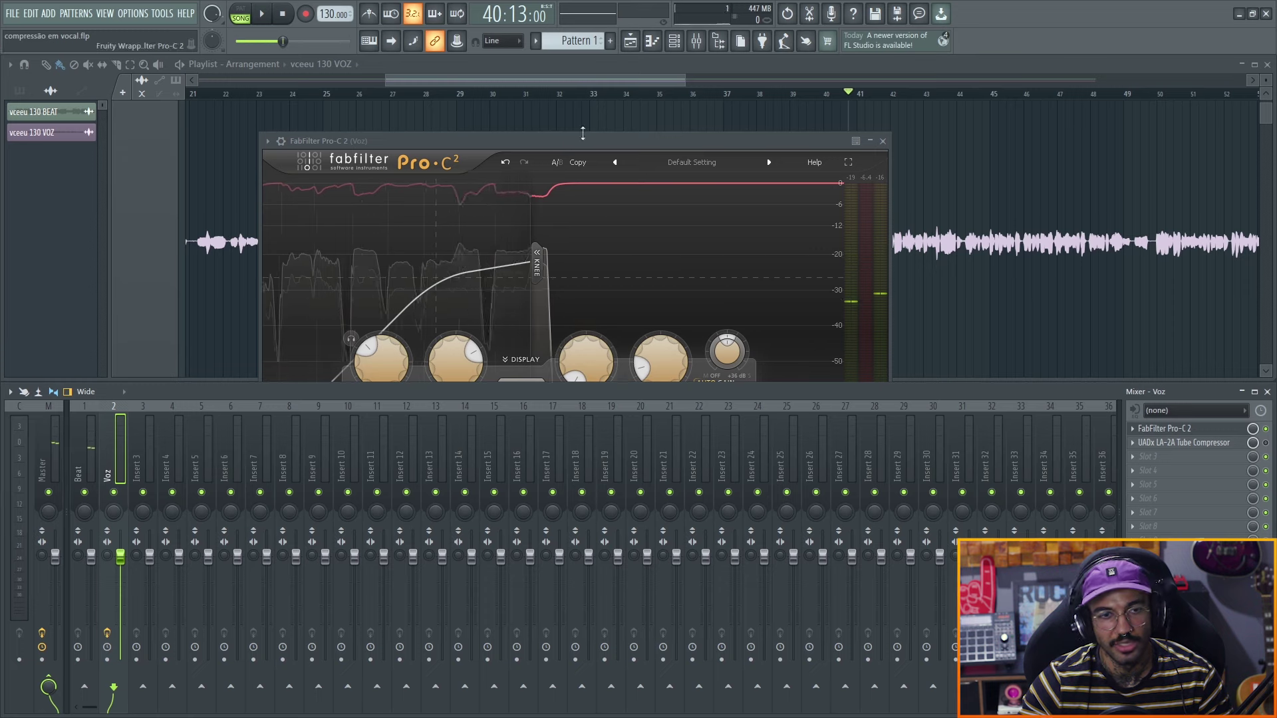
pyautogui.moveTo(590, 144); pyautogui.dragTo(583, 122)
pyautogui.press('space')
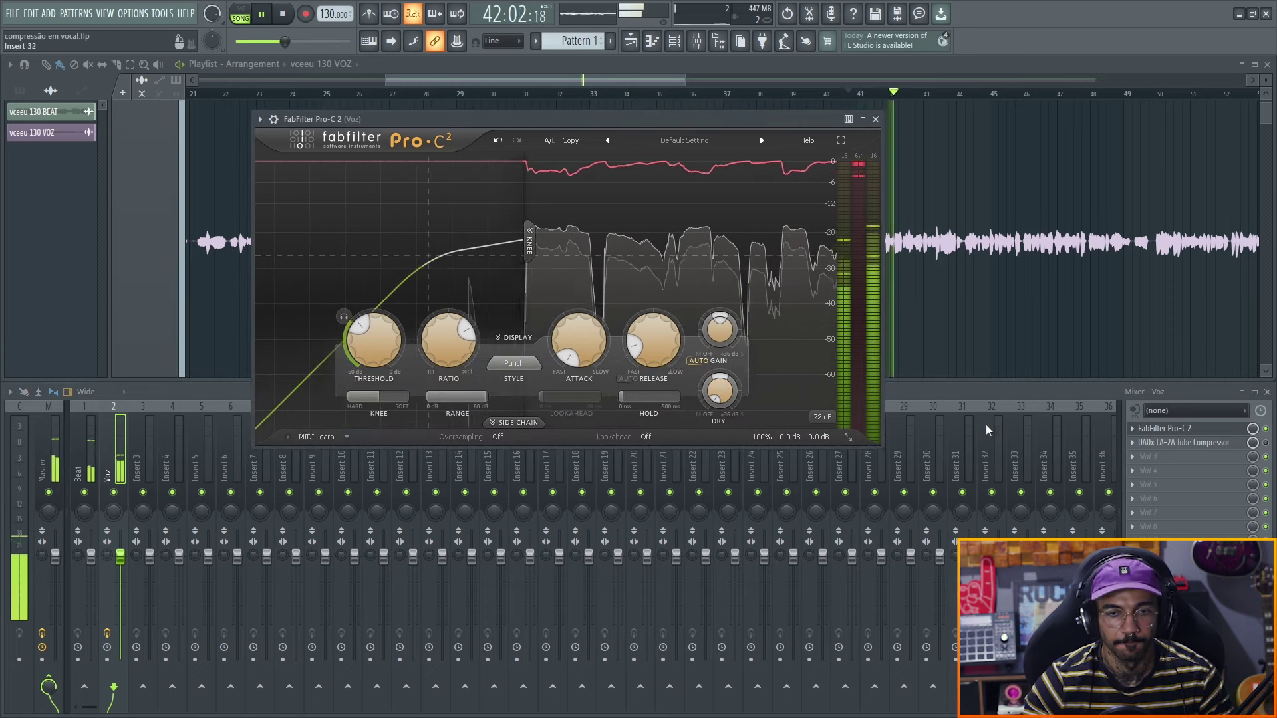
pyautogui.click(1255, 455)
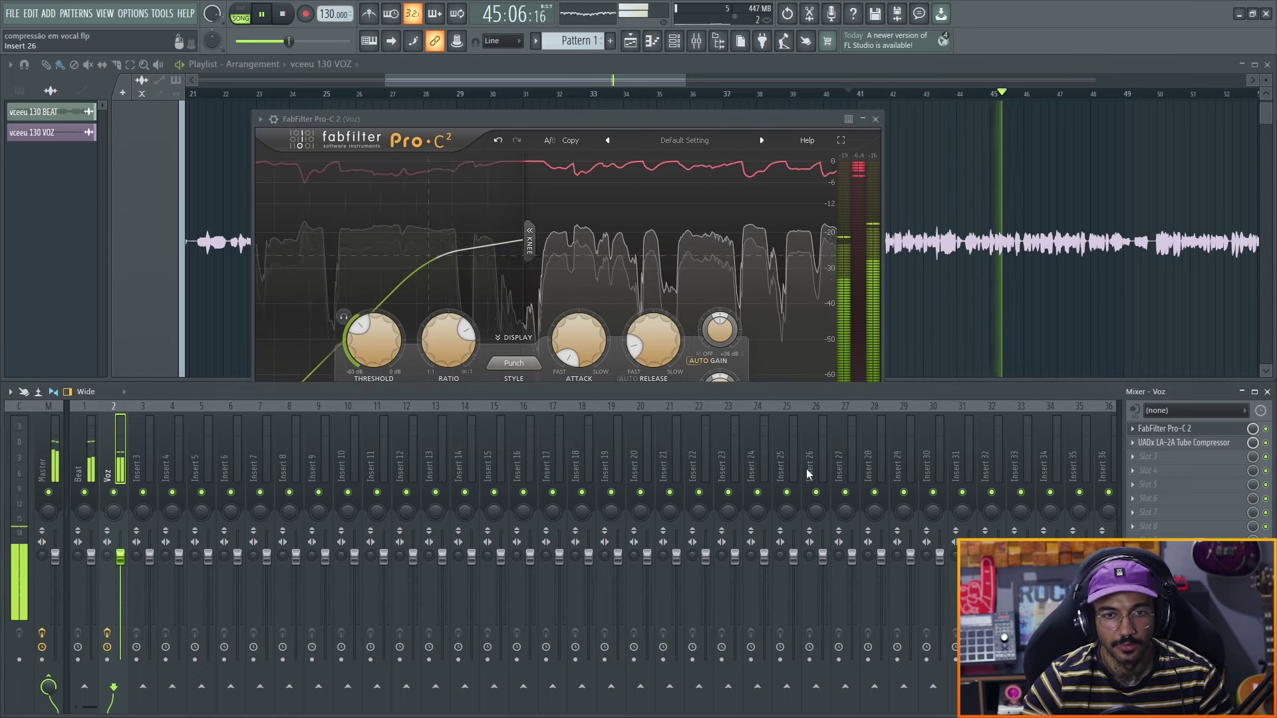
pyautogui.press('space')
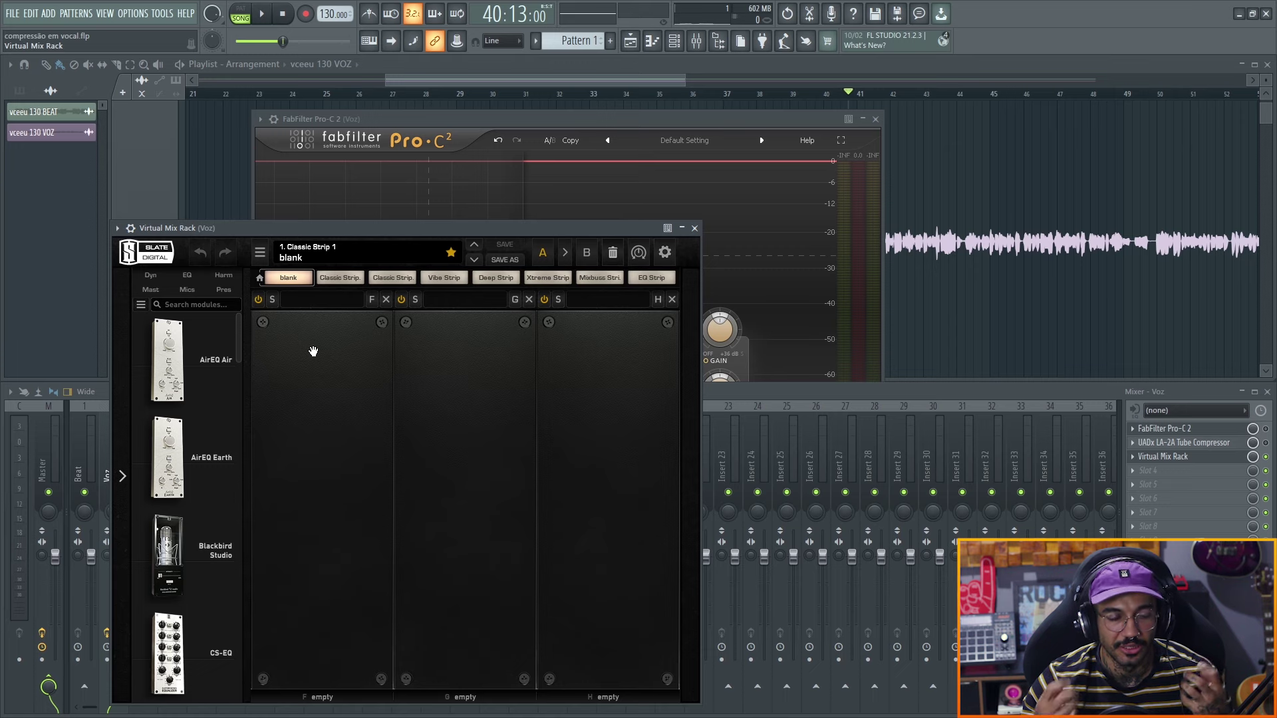
# Load the FG-401 compressor module into the first empty slot of the vocal's Virtual Mix Rack.
pyautogui.scroll(-10, 186, 504)
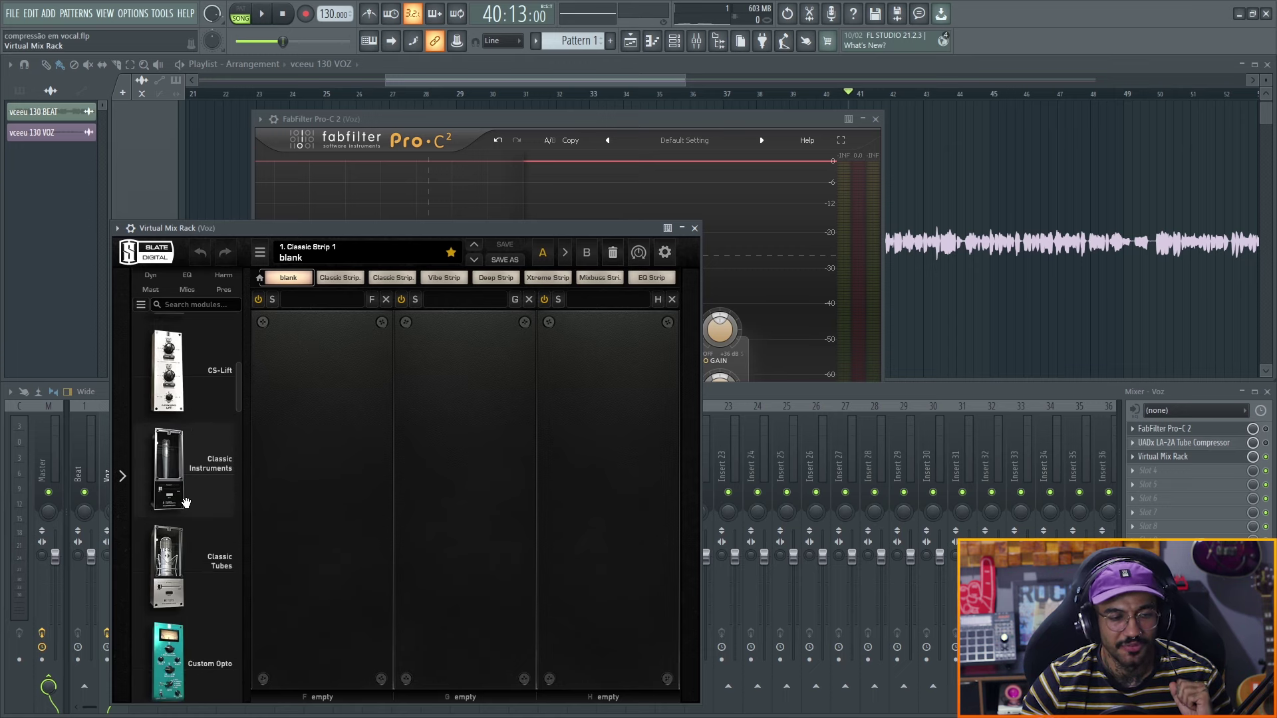
pyautogui.scroll(-2, 186, 504)
pyautogui.moveTo(187, 504)
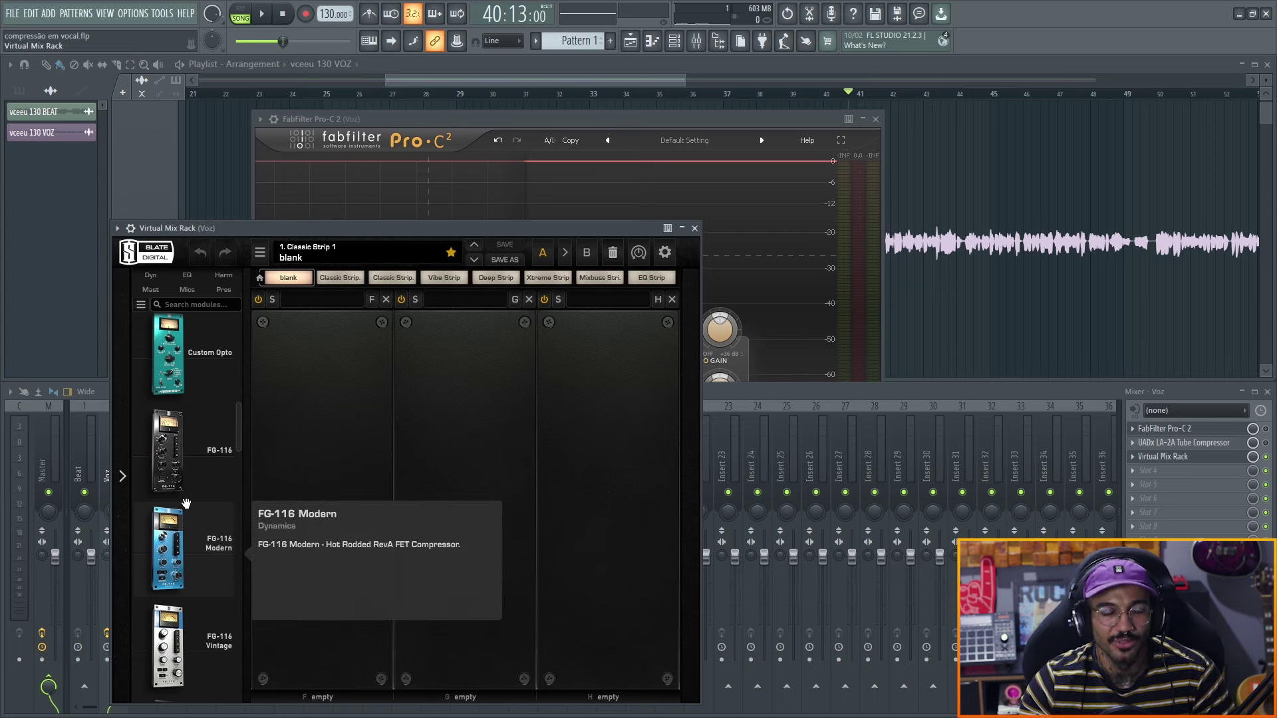
pyautogui.scroll(-5, 187, 504)
pyautogui.moveTo(168, 565); pyautogui.dragTo(371, 525)
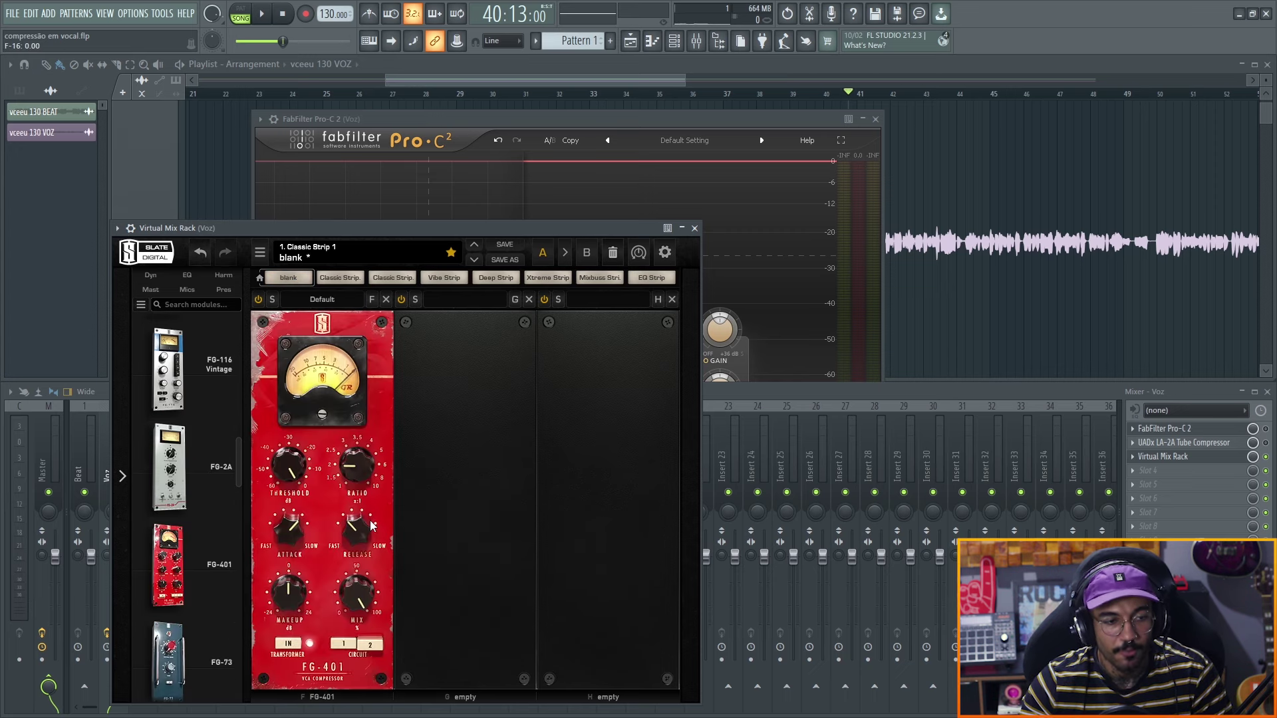
pyautogui.moveTo(370, 526)
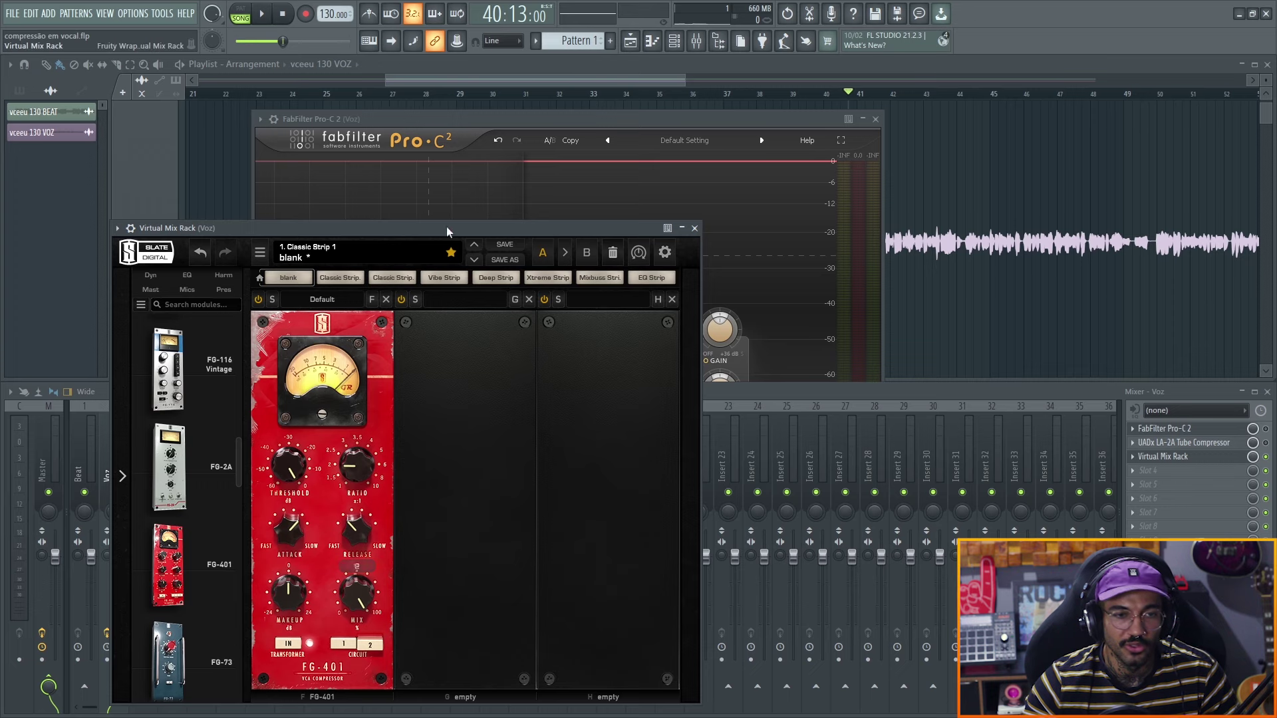
pyautogui.moveTo(448, 228); pyautogui.dragTo(834, 88)
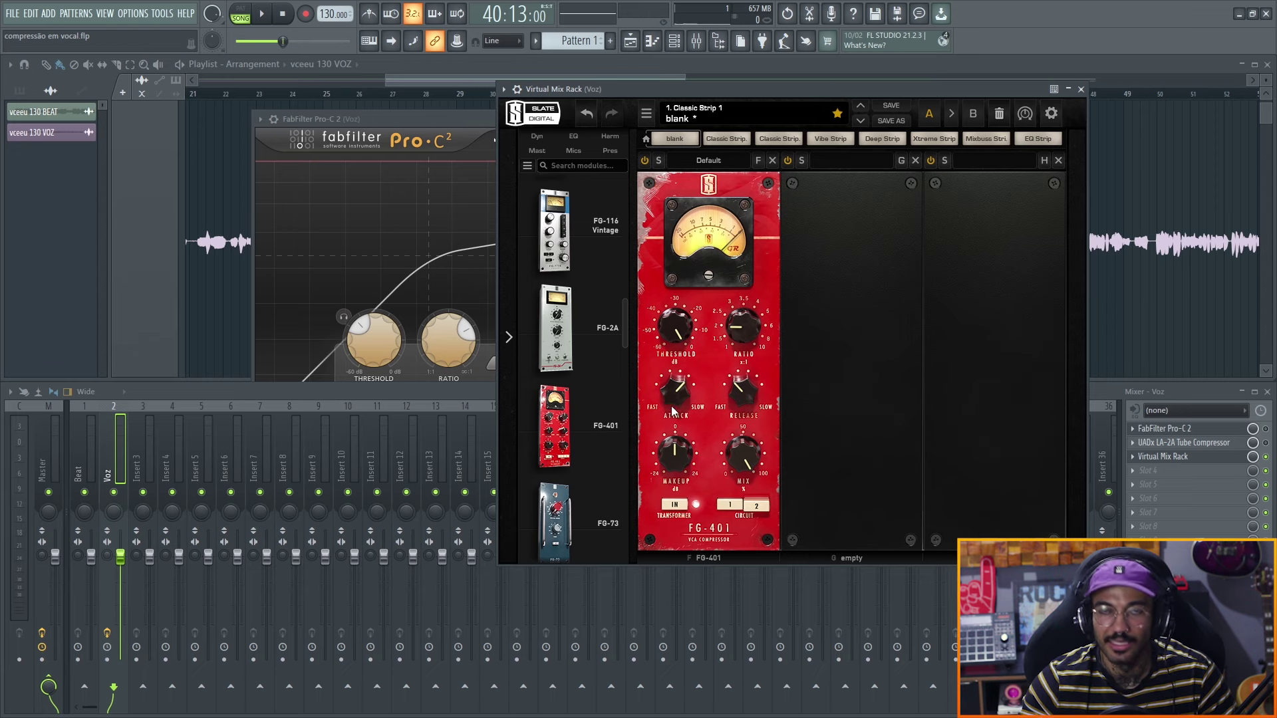
# Try the FG-116 and FG-116 Vintage compressor modules in the rack's two empty slots, and remove both again.
pyautogui.moveTo(663, 352)
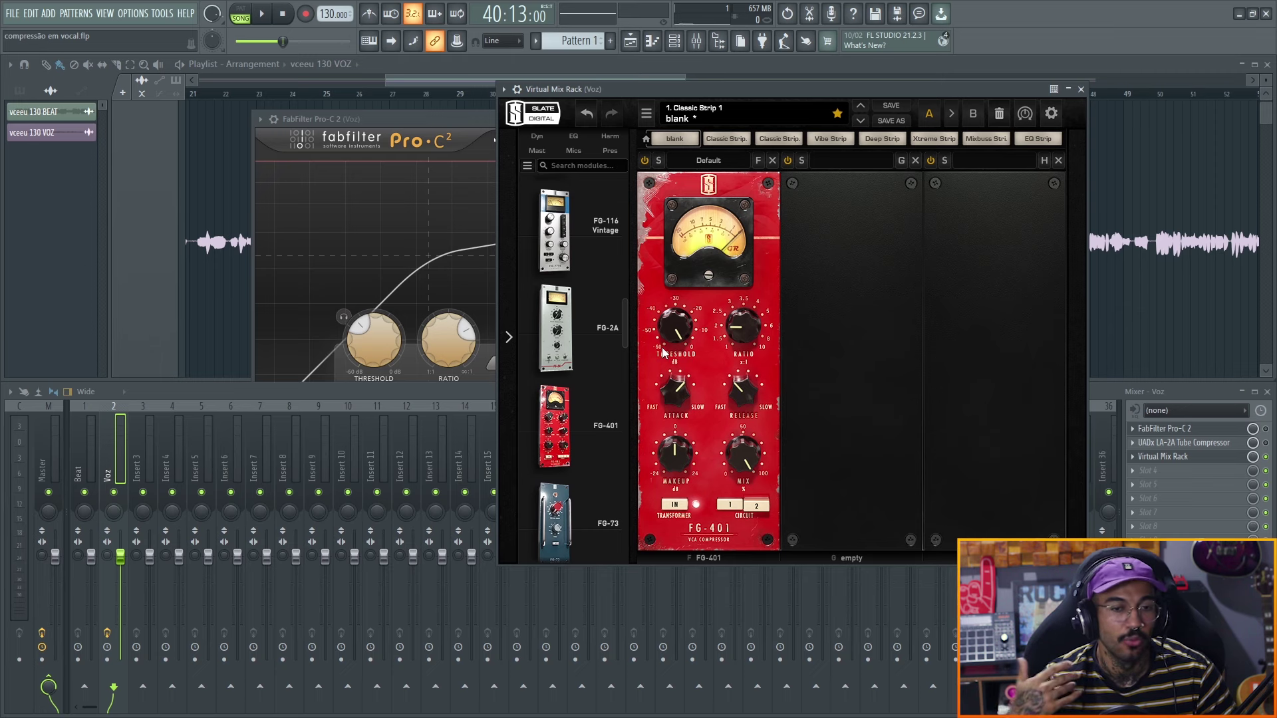
pyautogui.scroll(3, 590, 328)
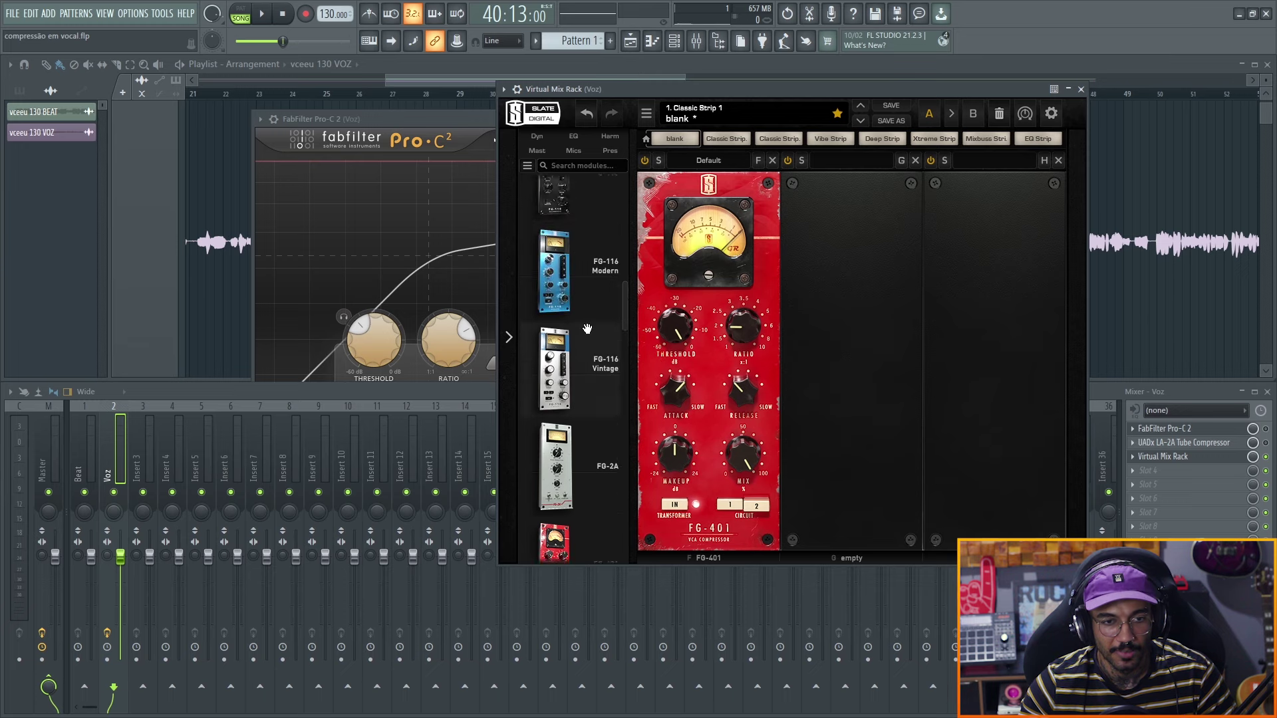
pyautogui.moveTo(555, 311); pyautogui.dragTo(841, 330)
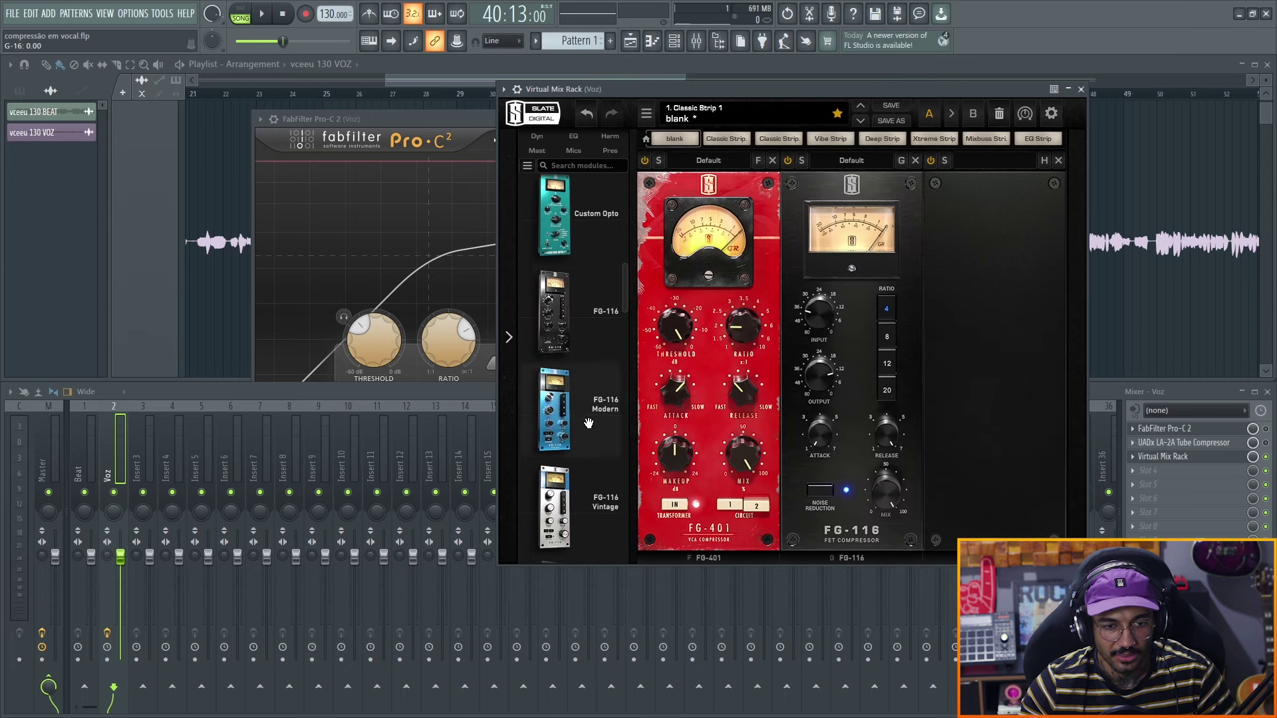
pyautogui.moveTo(598, 508); pyautogui.dragTo(996, 511)
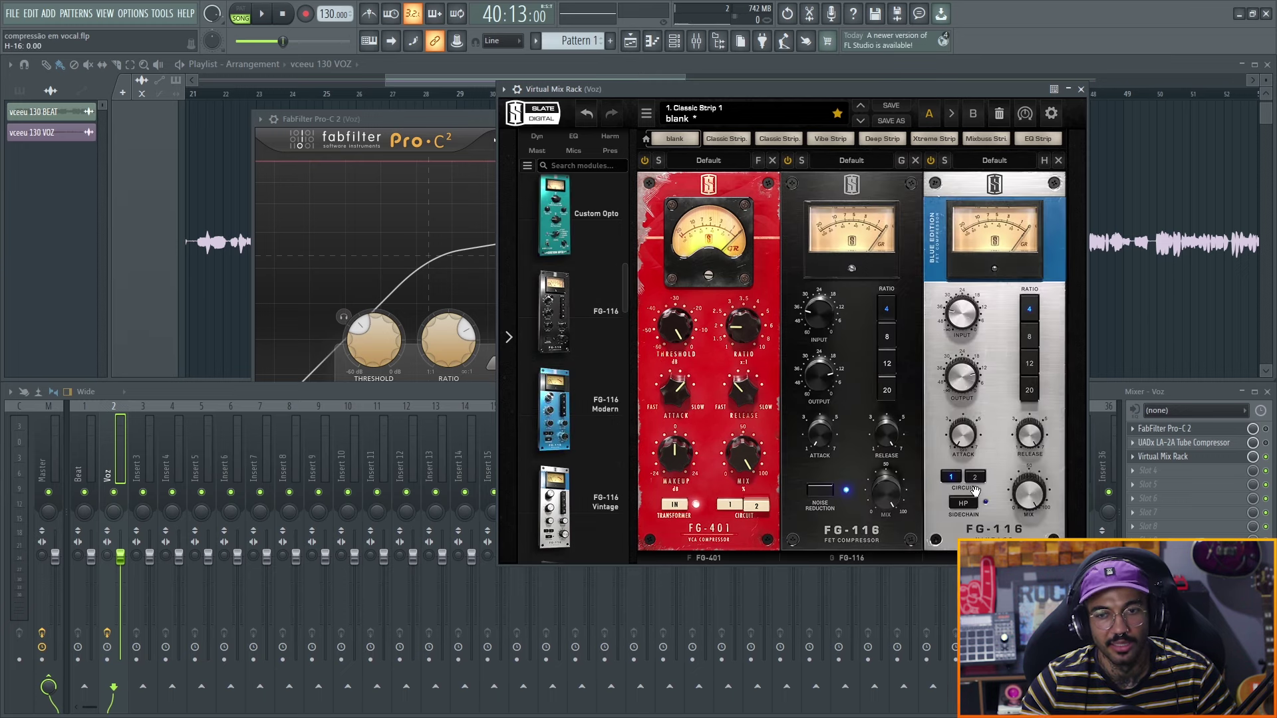
pyautogui.click(1059, 161)
pyautogui.click(916, 160)
pyautogui.scroll(-2, 584, 417)
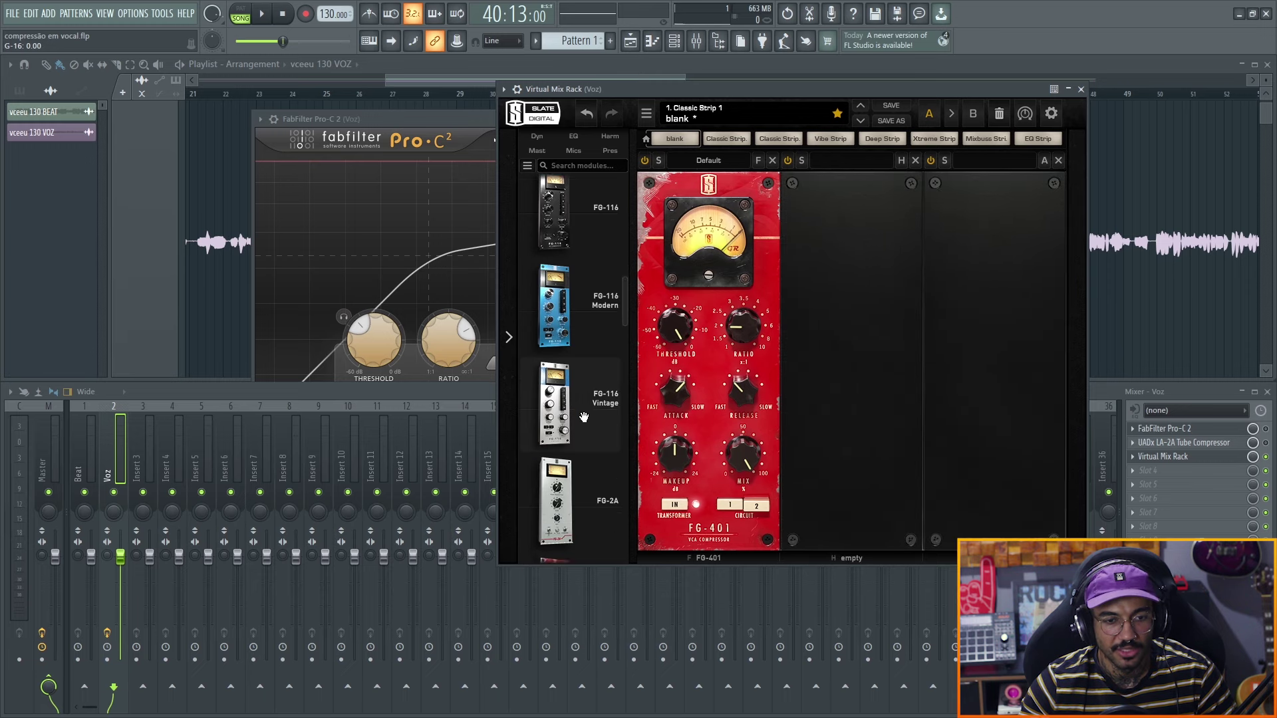
pyautogui.scroll(2, 584, 417)
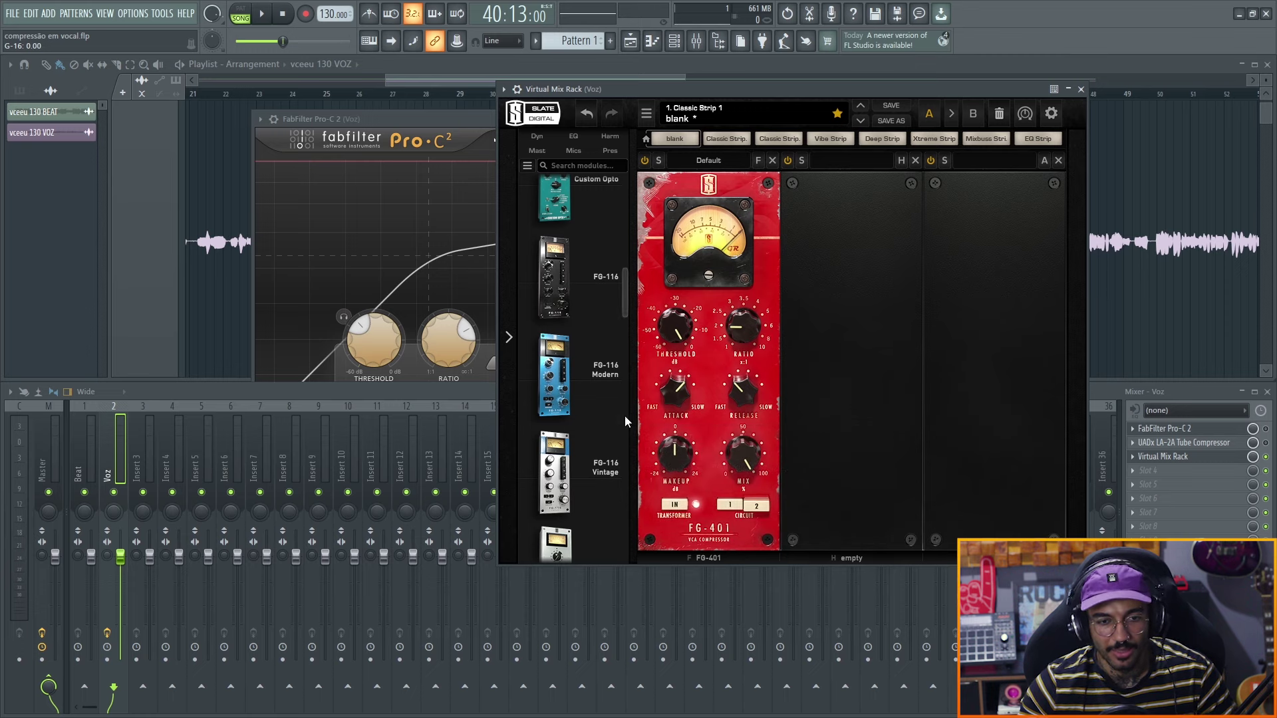
# Give the FG-401 a slower attack and faster release, and set its threshold to about -29.9 dB while playing the vocal.
pyautogui.scroll(2, 673, 403)
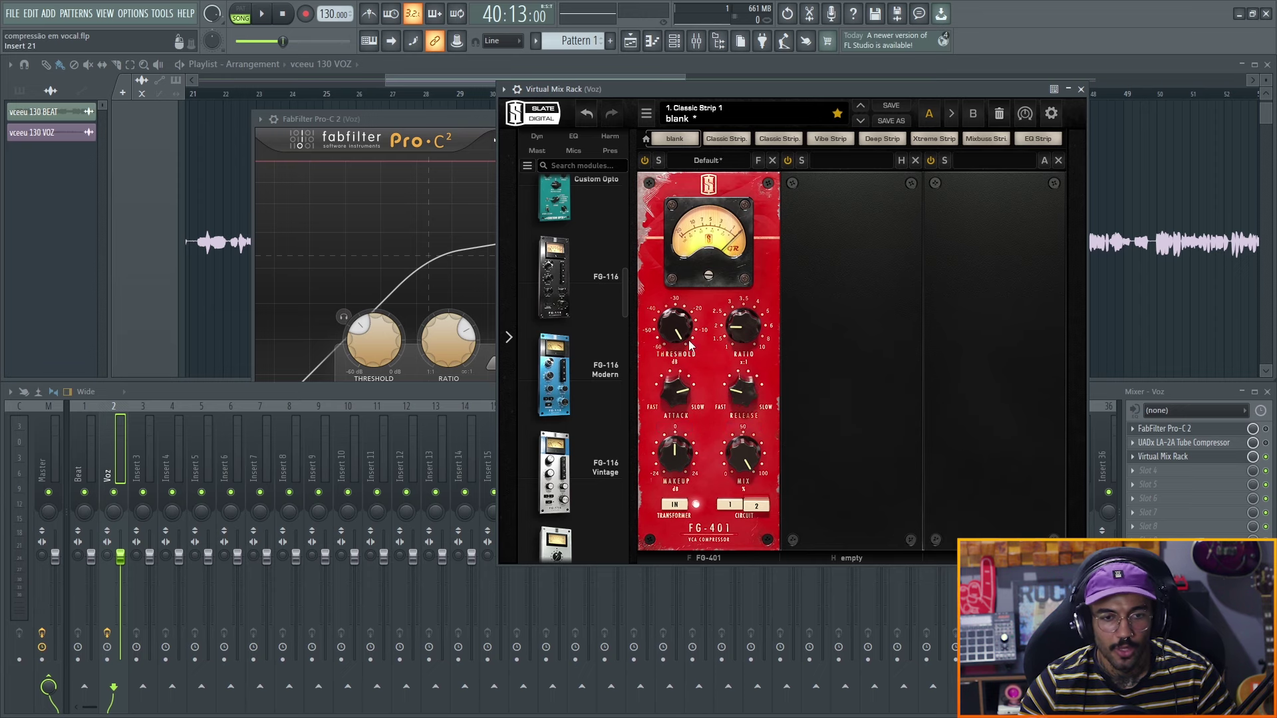
pyautogui.moveTo(673, 322)
pyautogui.moveTo(673, 322); pyautogui.dragTo(689, 363)
pyautogui.press('space')
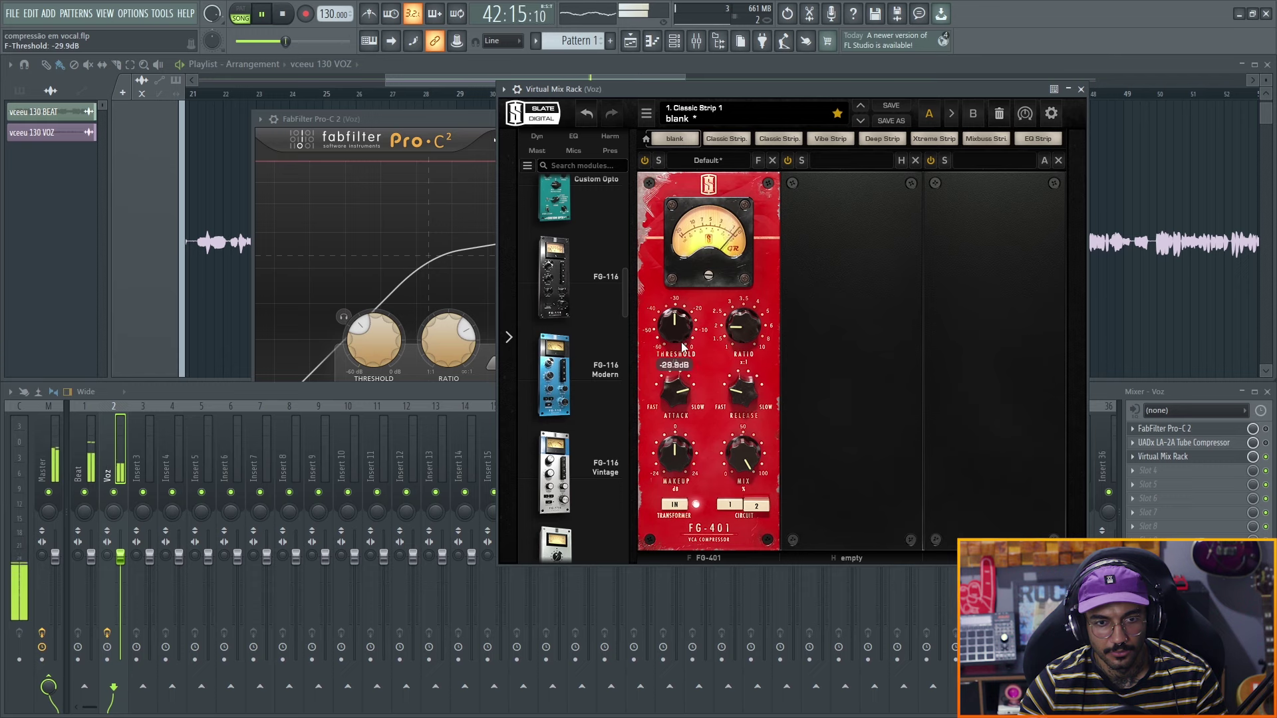
# Stop playback and set the FG-401's ratio to 2.5, trying 3.5 first.
pyautogui.press('space')
pyautogui.moveTo(743, 323); pyautogui.dragTo(745, 293)
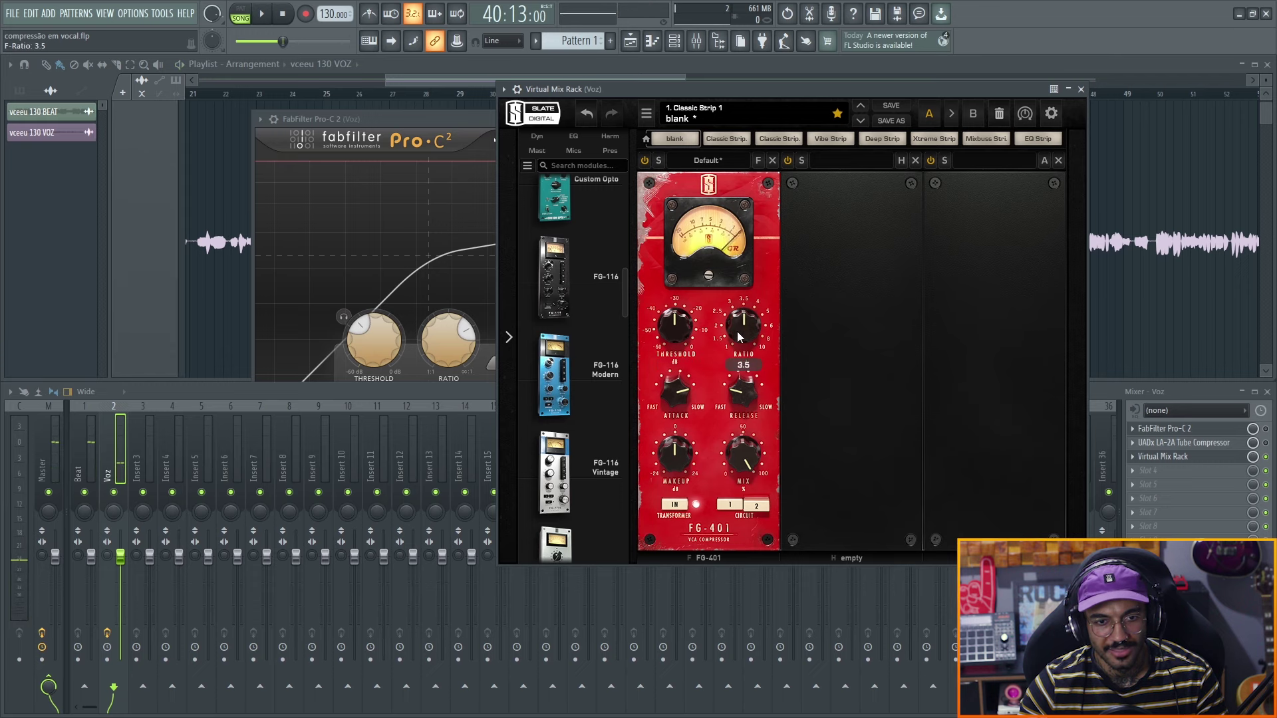
pyautogui.scroll(-2, 740, 337)
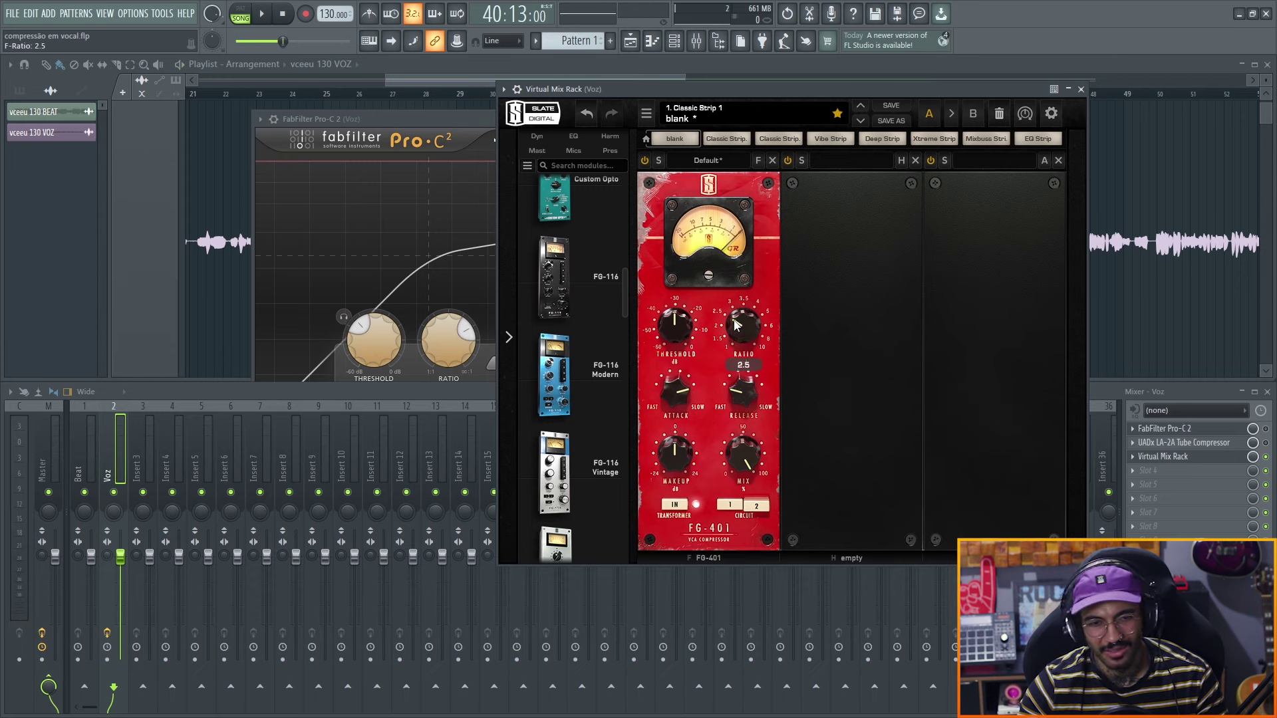
# While playing the vocal, set the FG-401's threshold to about -35.2 dB and its makeup gain to 6 dB.
pyautogui.press('space')
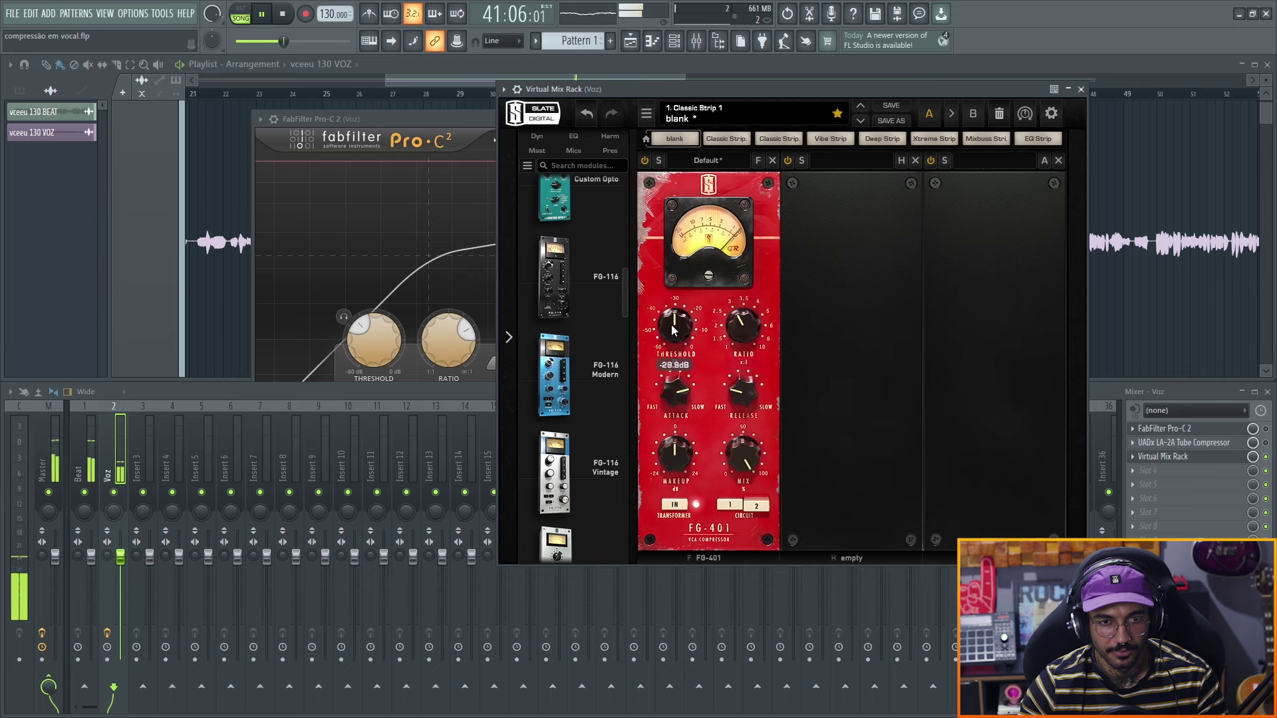
pyautogui.scroll(5, 672, 329)
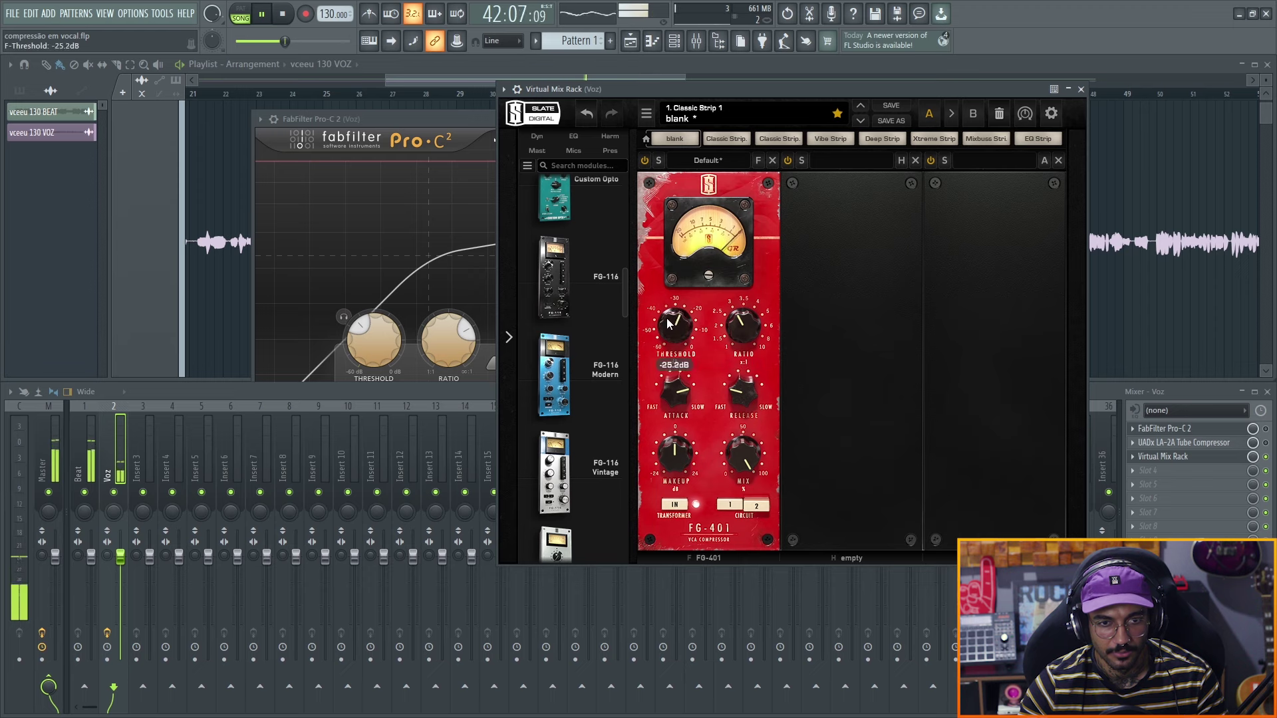
pyautogui.scroll(-10, 669, 324)
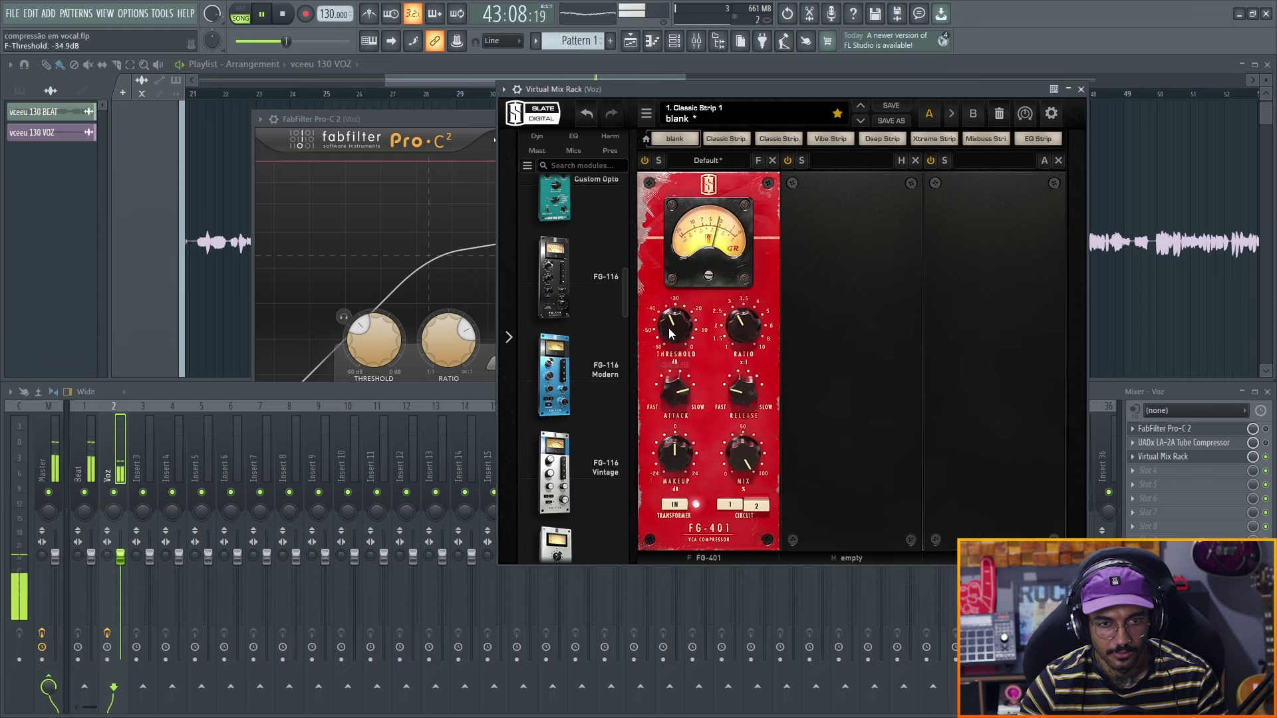
pyautogui.scroll(-1, 670, 332)
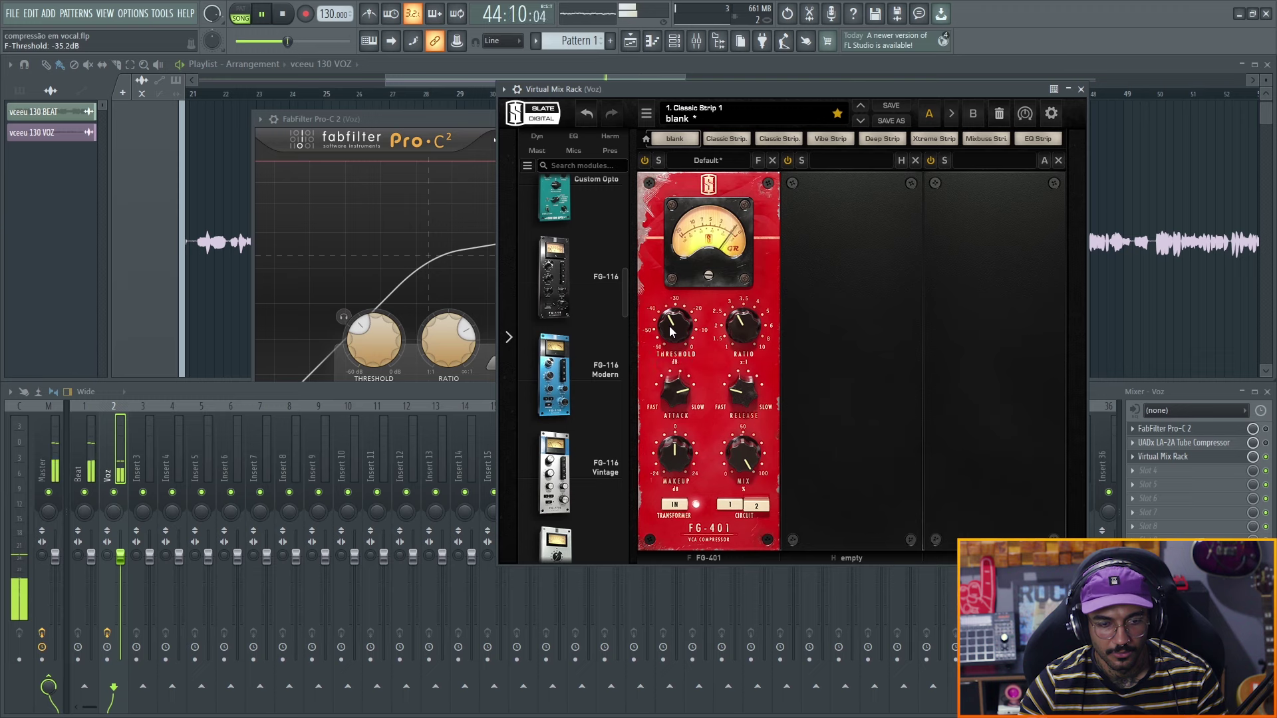
pyautogui.scroll(4, 669, 441)
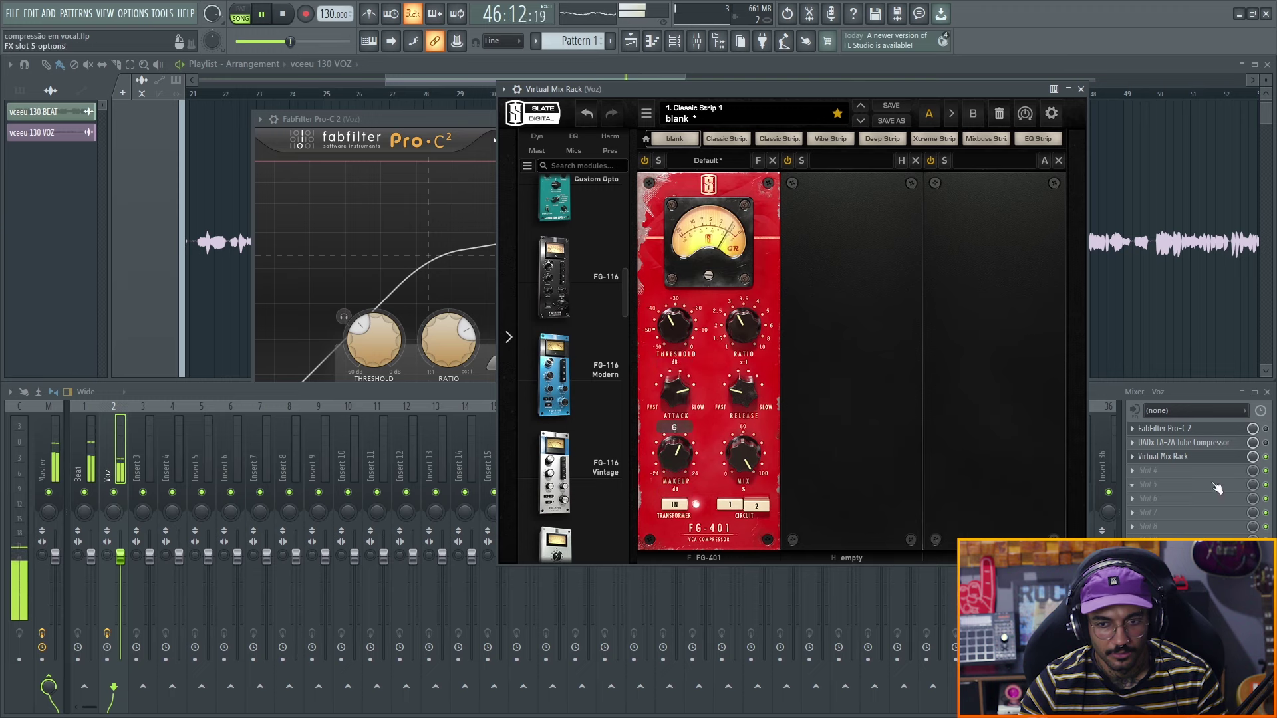
# Compare the playing vocal with the Virtual Mix Rack bypassed and enabled, and bring the rack's window back to the front.
pyautogui.click(1267, 458)
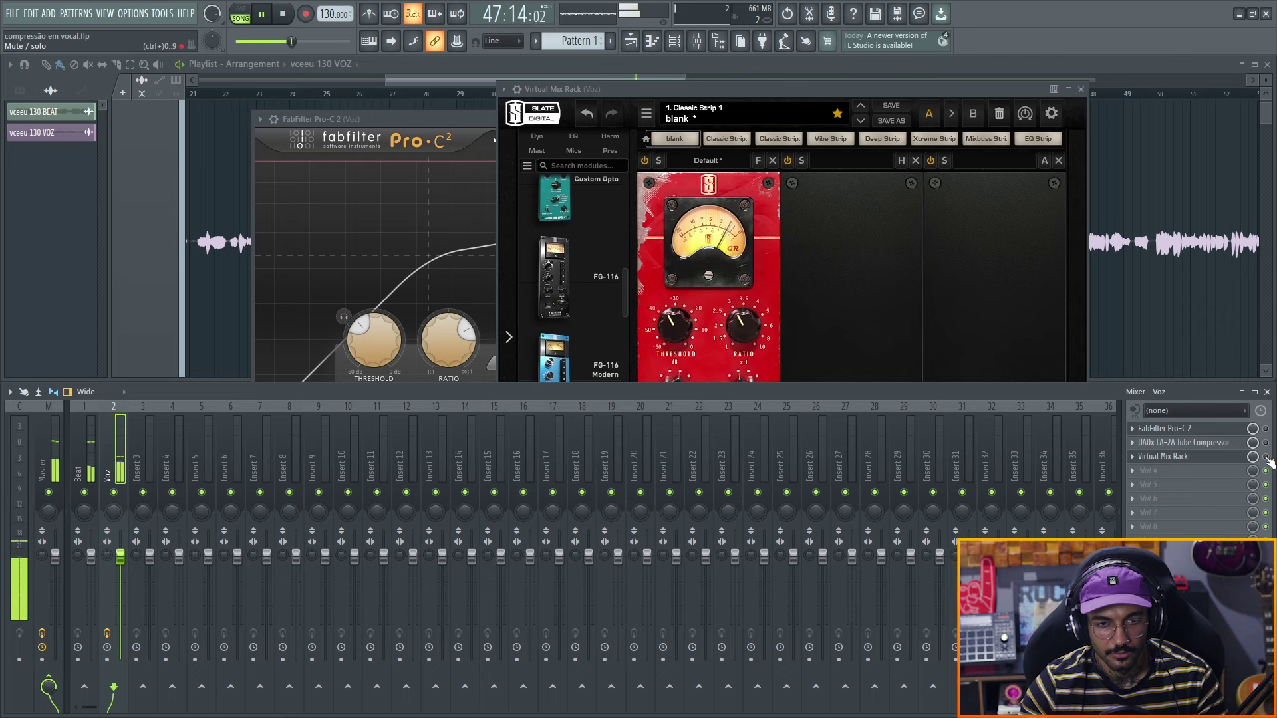
pyautogui.click(1267, 458)
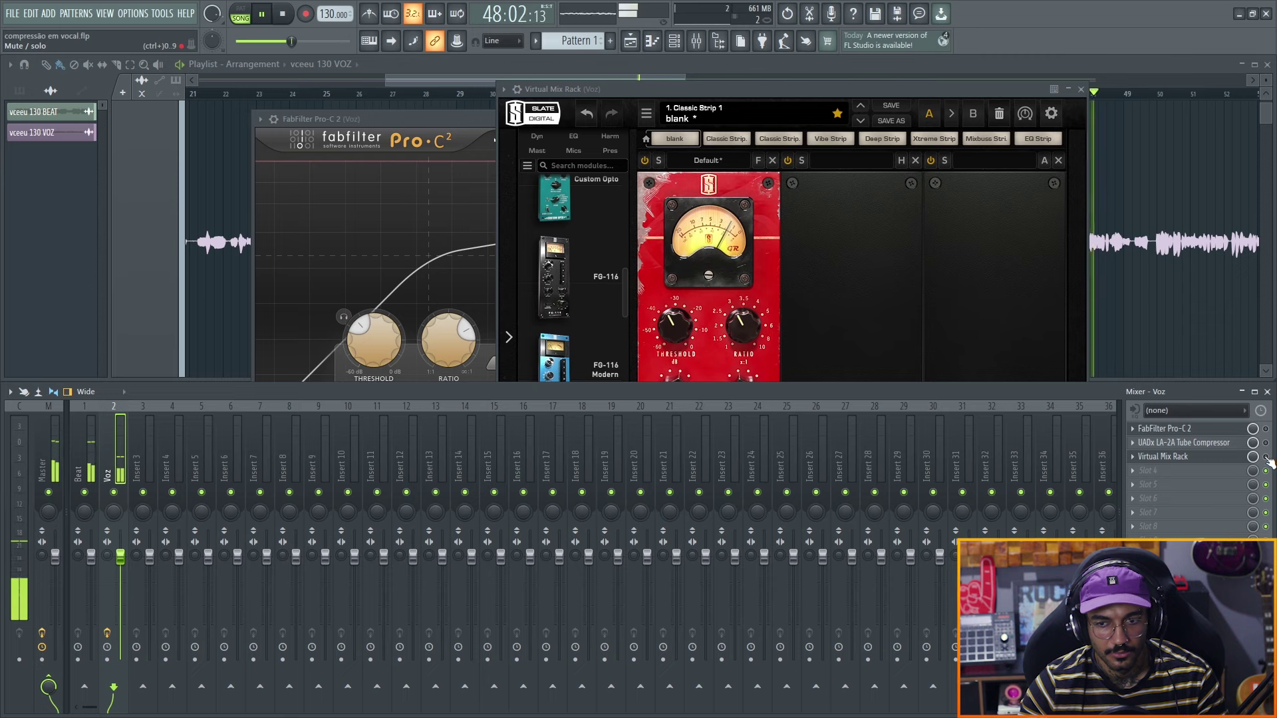
pyautogui.click(748, 101)
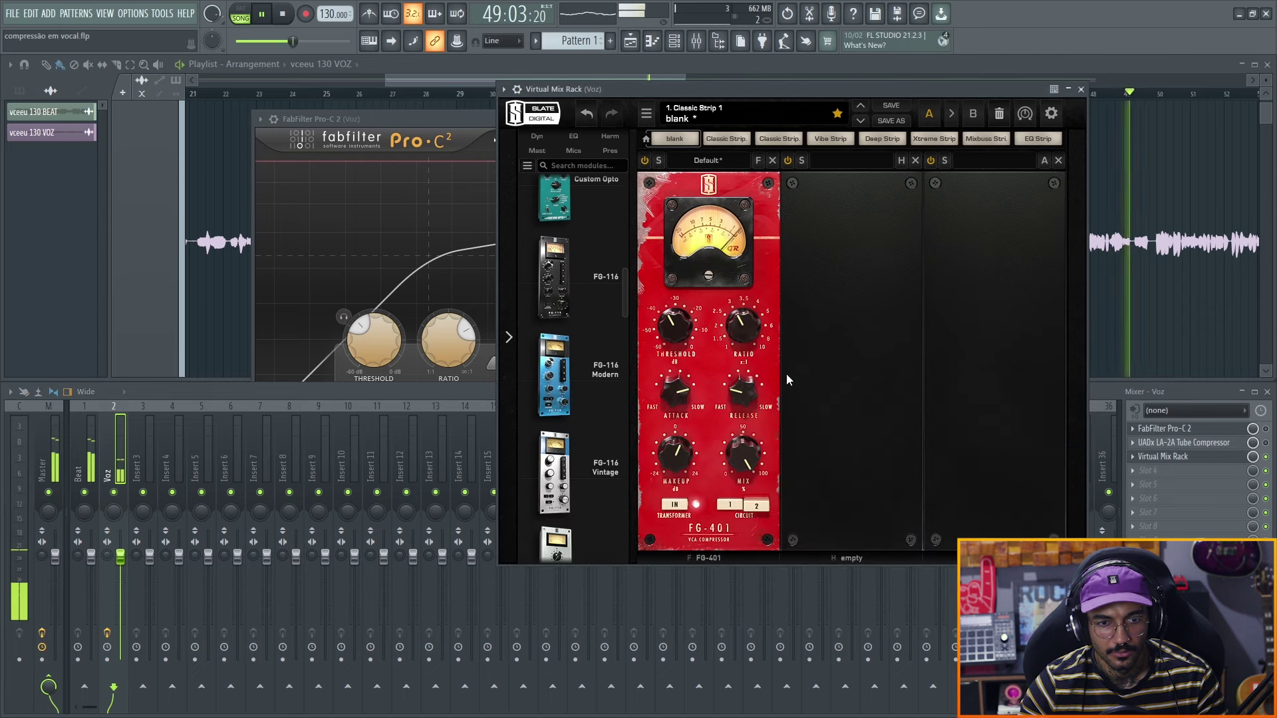
# Try the FG-401's attack at 5, return it to 6 and stop playback.
pyautogui.click(672, 400)
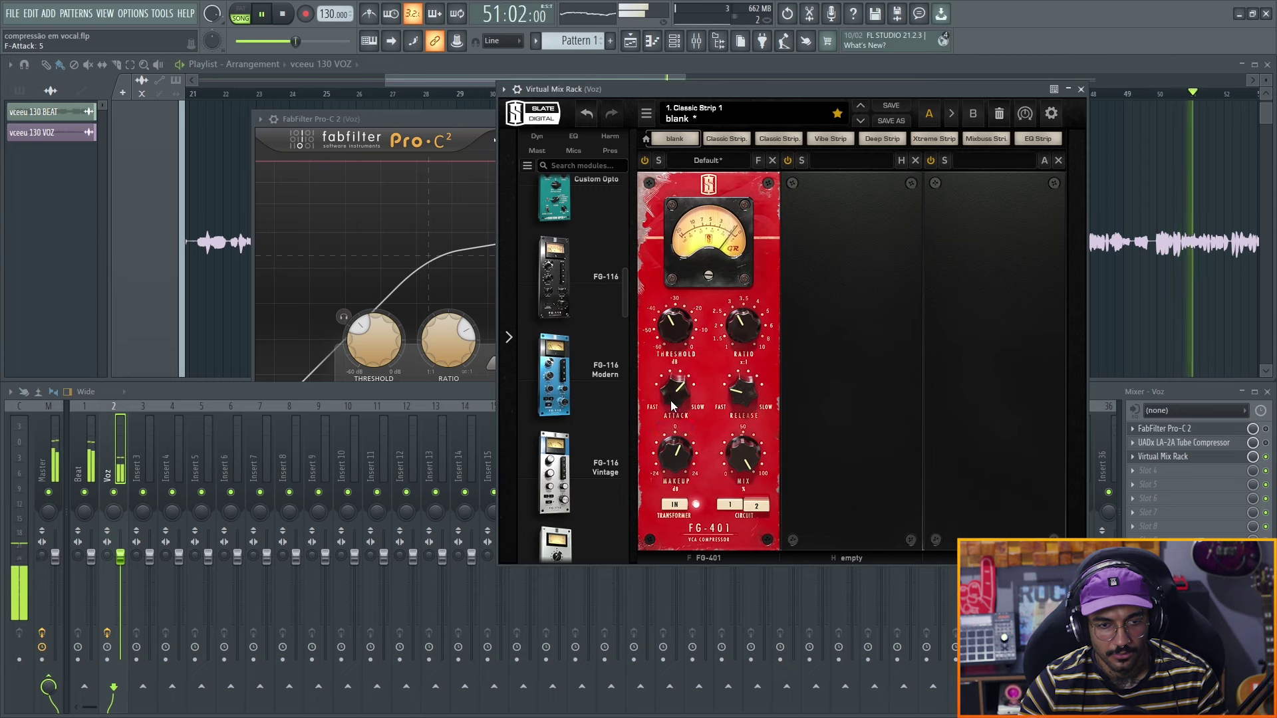
pyautogui.moveTo(671, 401); pyautogui.dragTo(670, 386)
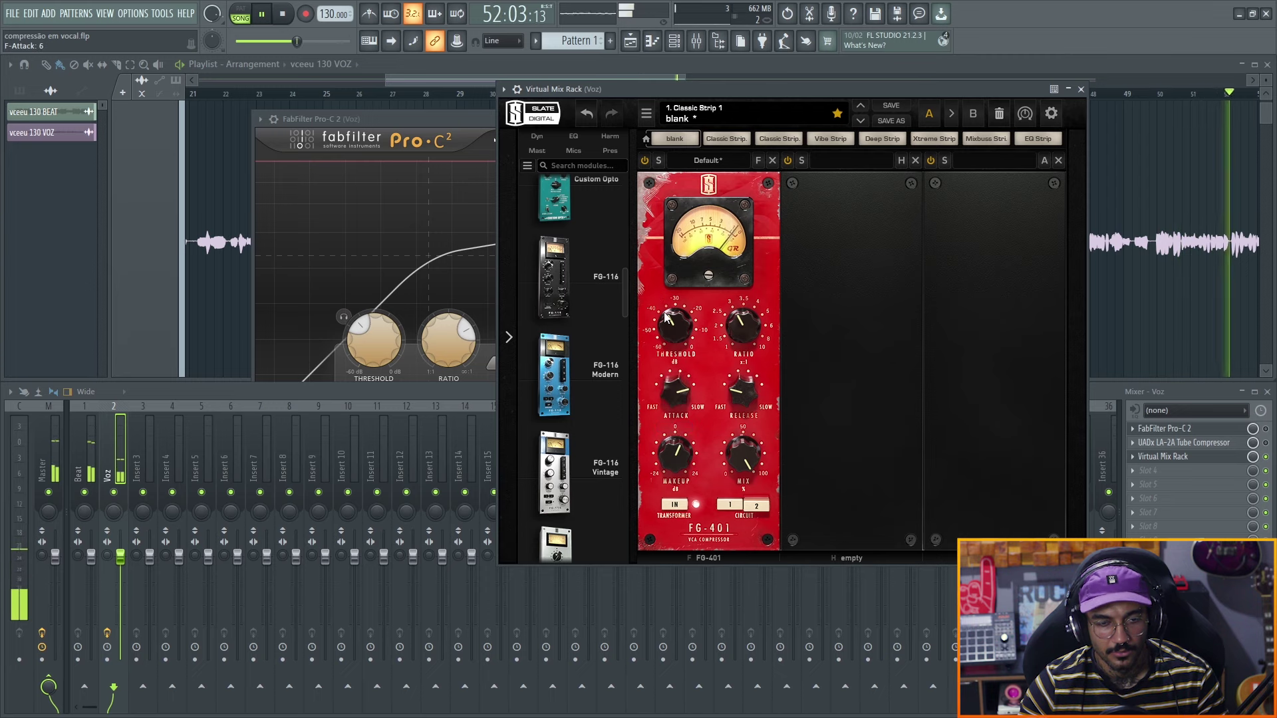
pyautogui.press('space')
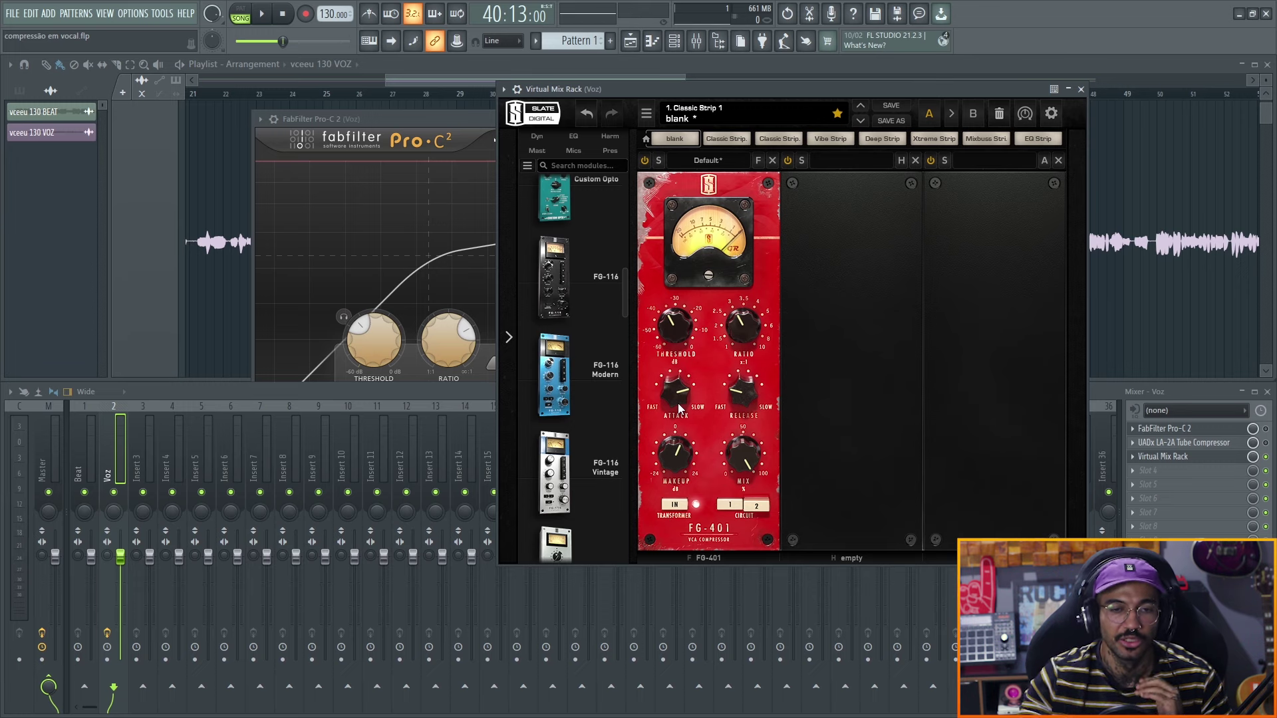
# Set the FG-401's ratio to 3.5 and play the vocal from 40:13.
pyautogui.click(675, 408)
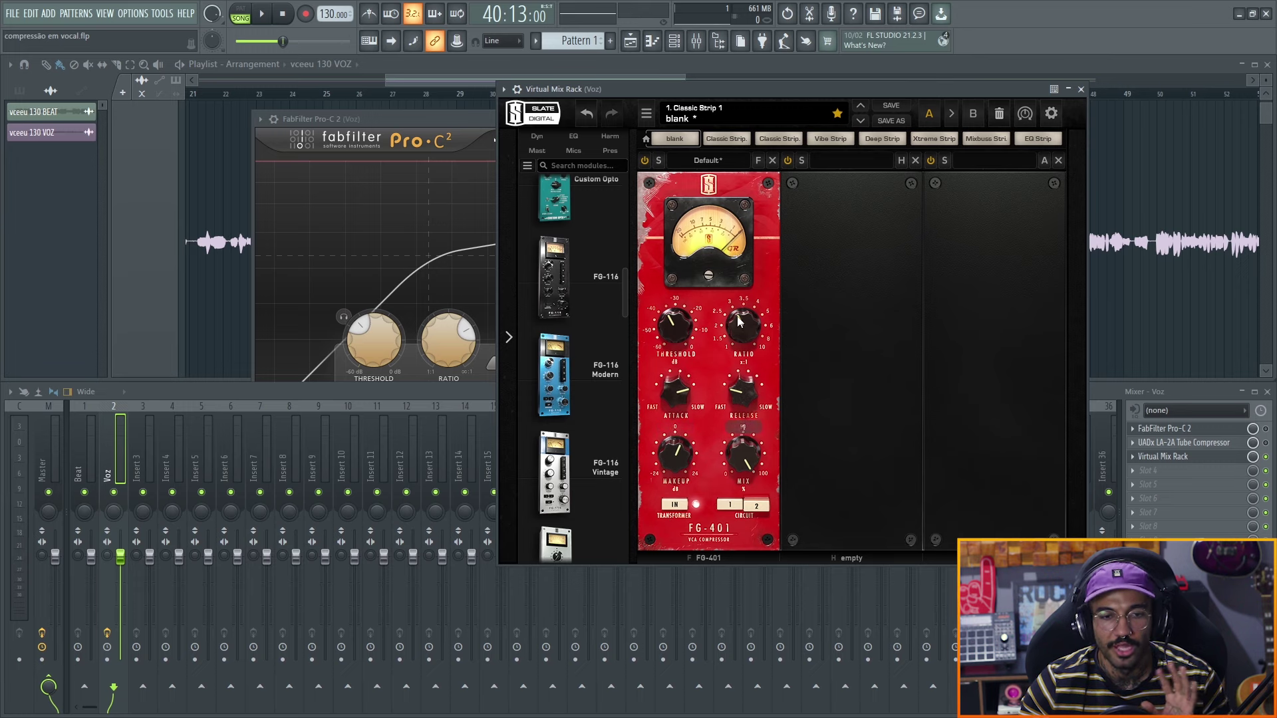
pyautogui.moveTo(740, 322)
pyautogui.mouseDown()
pyautogui.moveTo(737, 290)
pyautogui.moveTo(736, 301)
pyautogui.mouseUp()
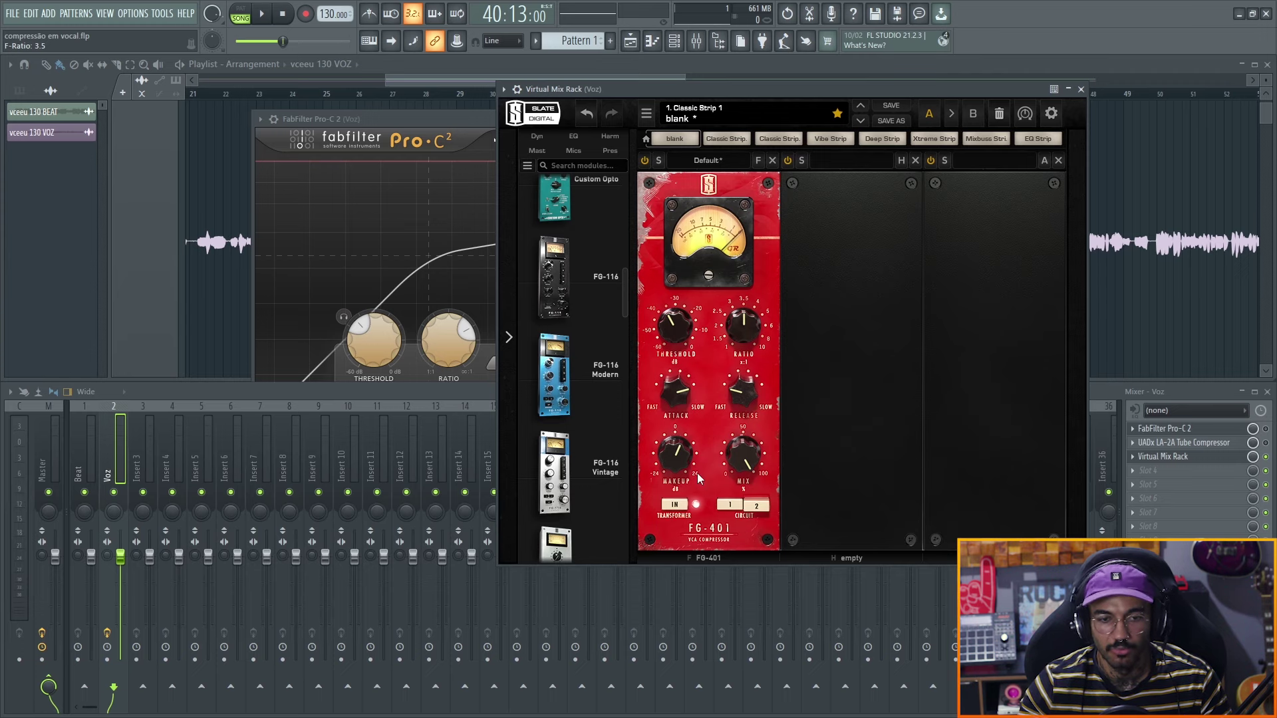
pyautogui.press('space')
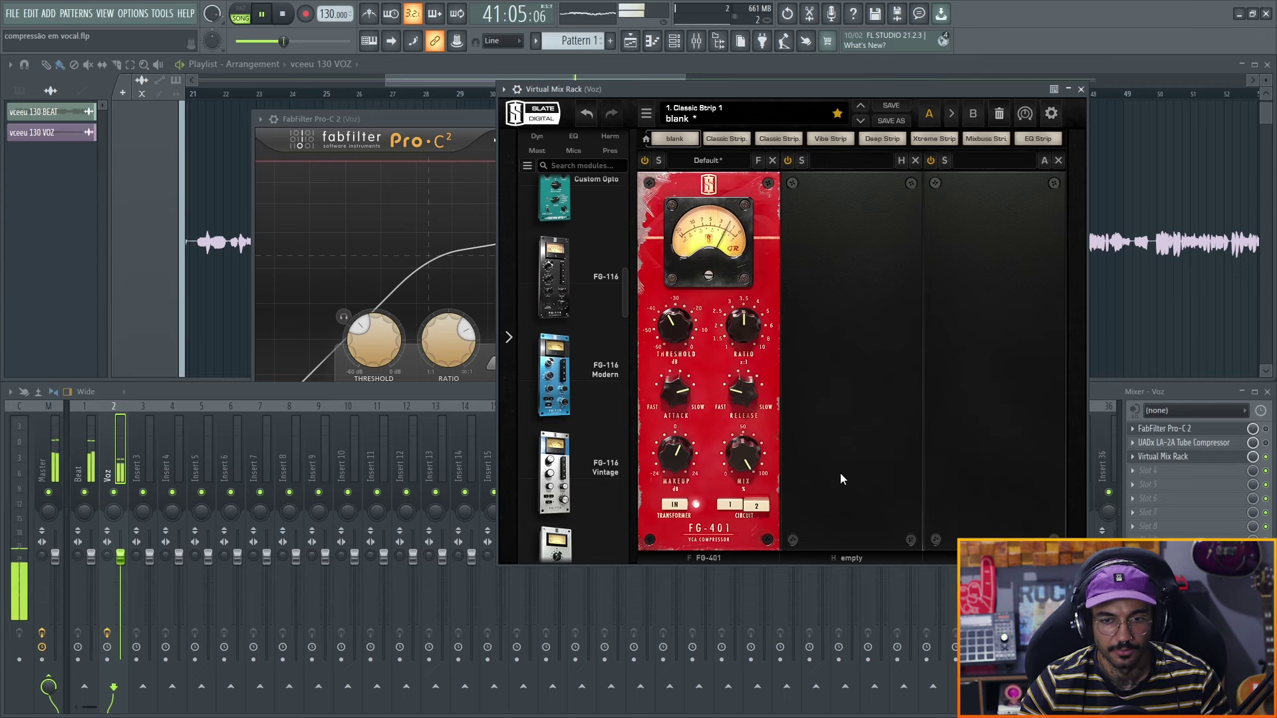
# Compare the vocal from 40:13 with the Virtual Mix Rack bypassed and with it enabled.
pyautogui.click(1269, 464)
pyautogui.press('space')
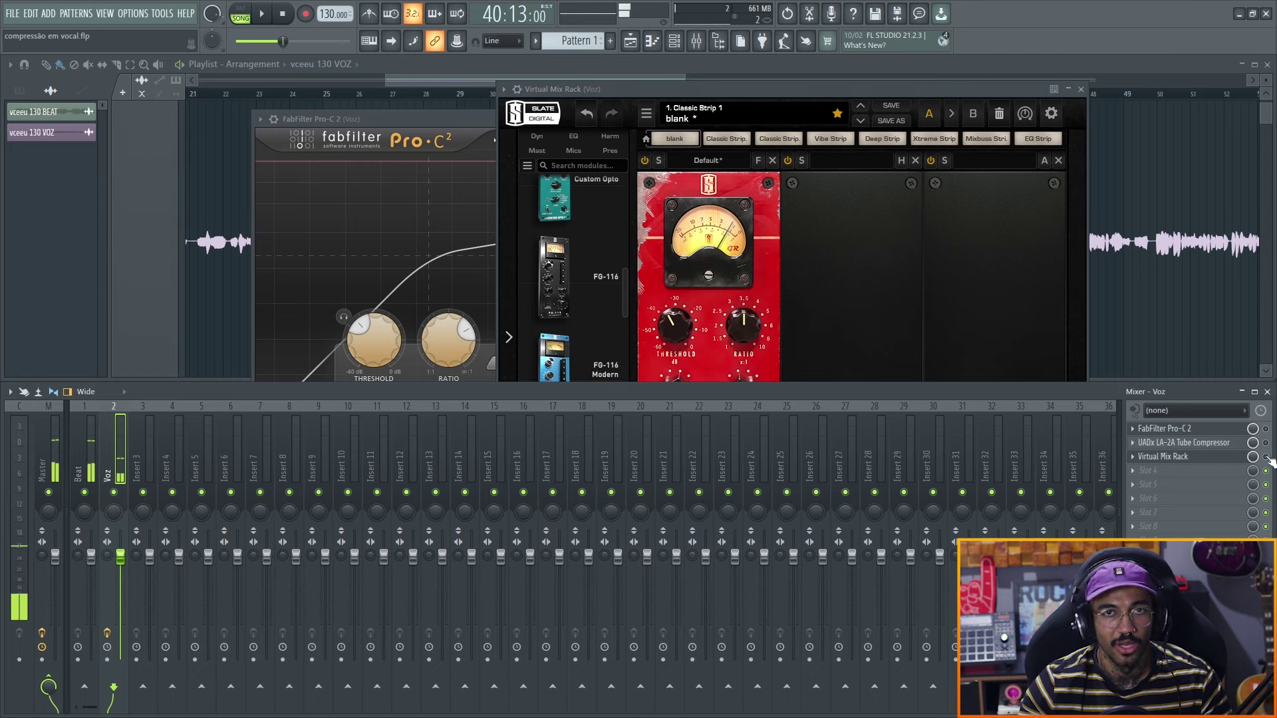
pyautogui.press('space')
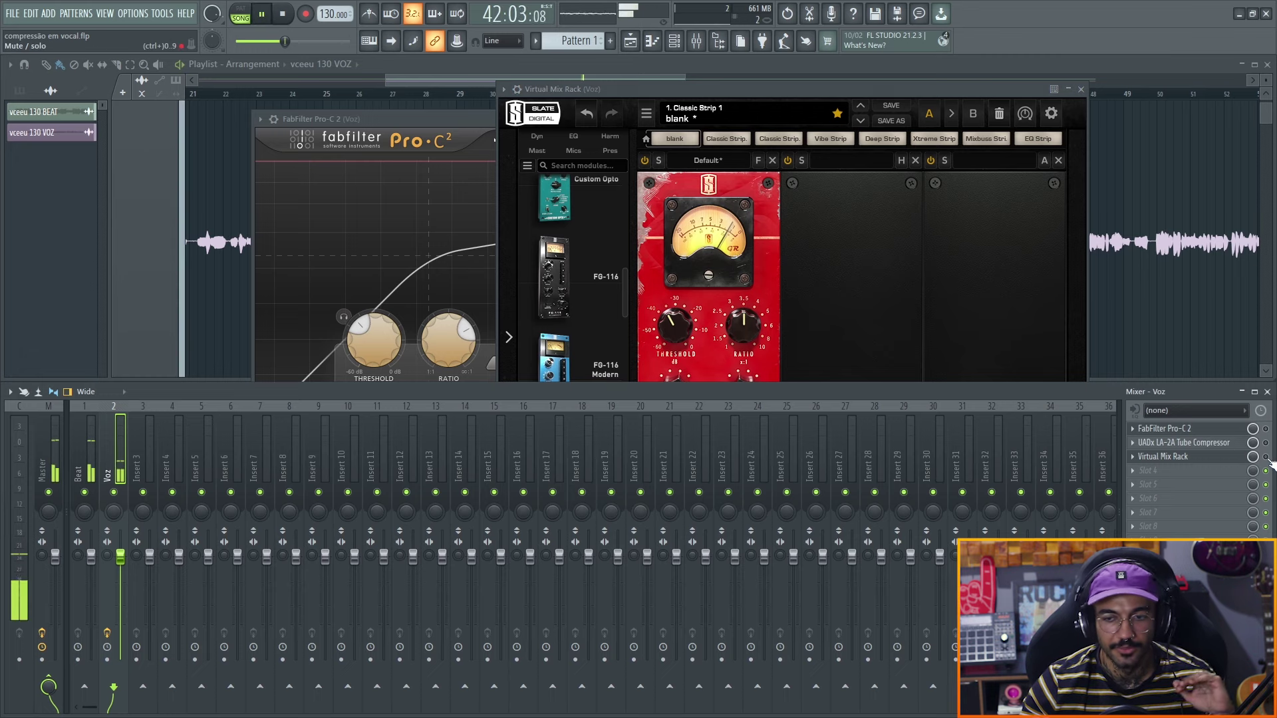
pyautogui.click(1266, 457)
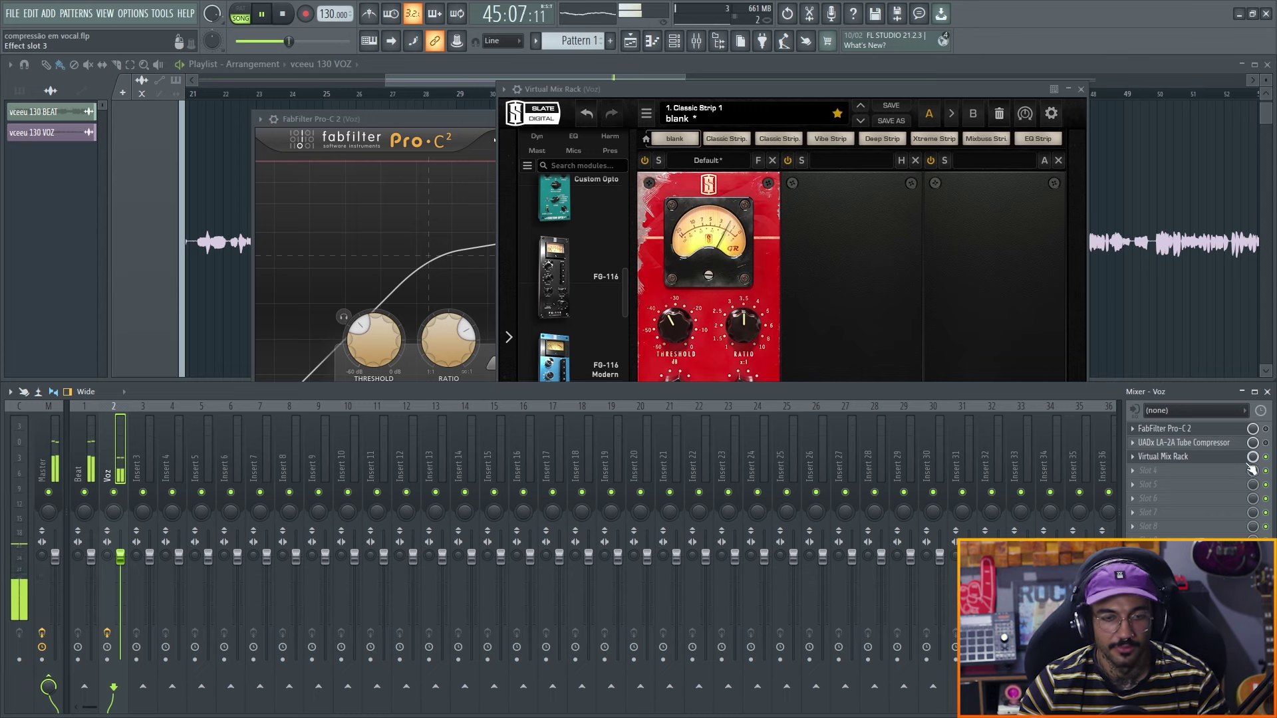
# Play the vocal from 40:13 through the FG-401, switching the LA-2A ahead of it on and off.
pyautogui.press('space')
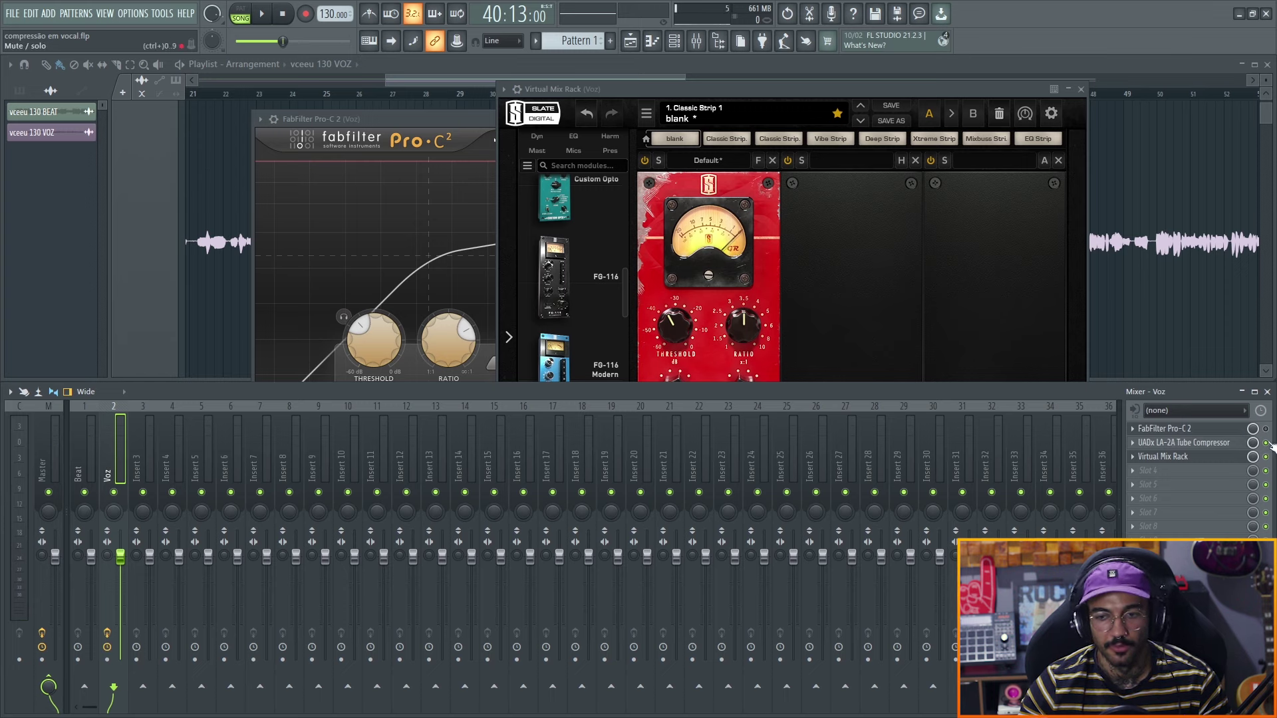
pyautogui.press('space')
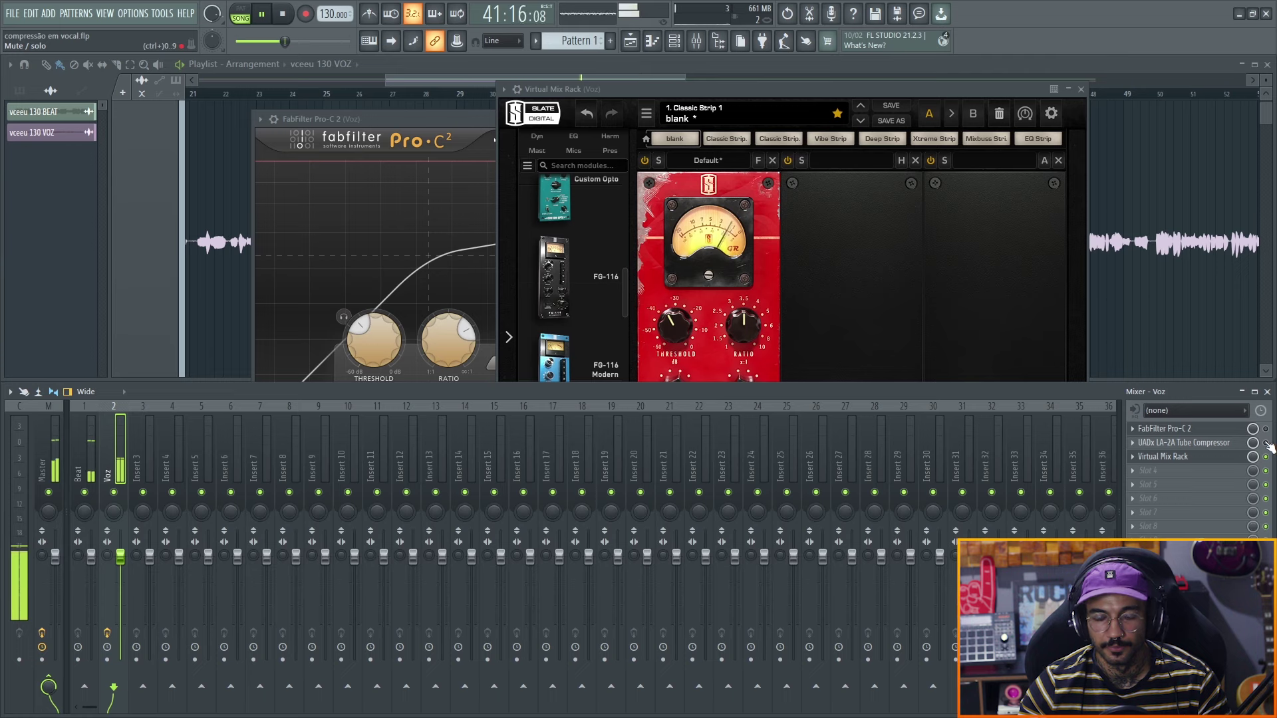
pyautogui.click(1267, 443)
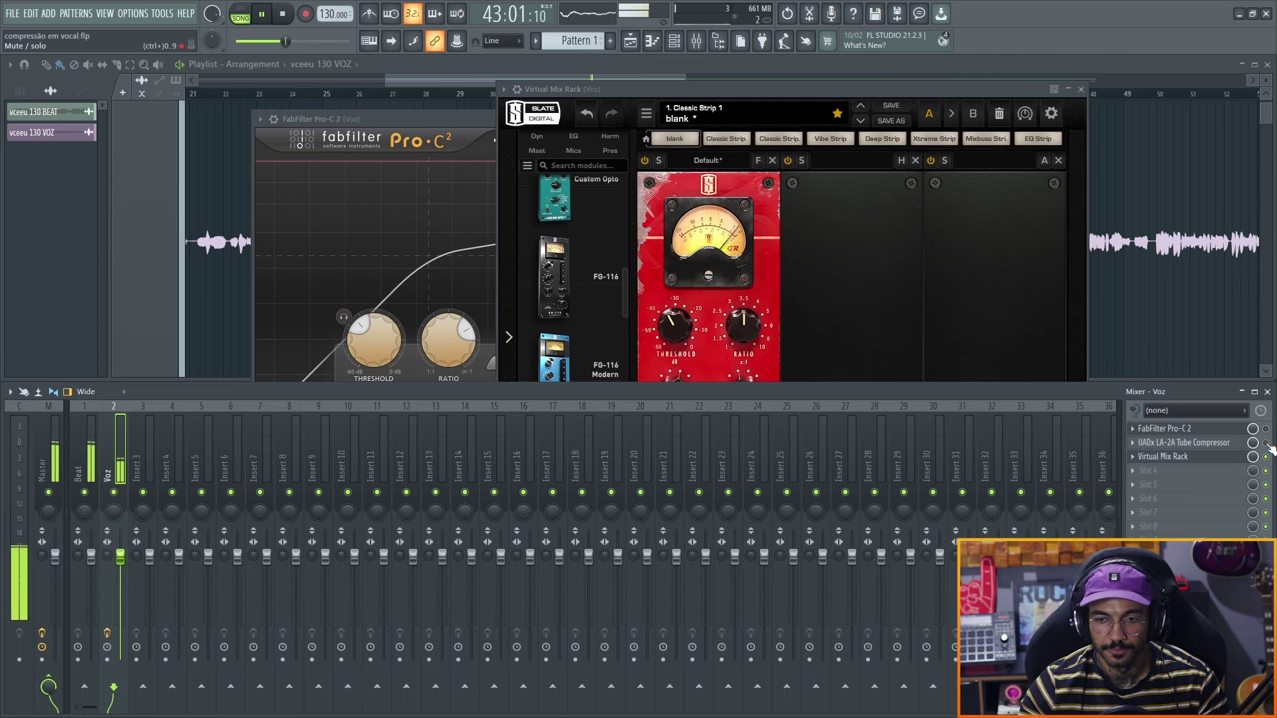
# Set the LA-2A's gain to 29 while listening to it with the FG-401, close its window and stop playback.
pyautogui.click(1209, 446)
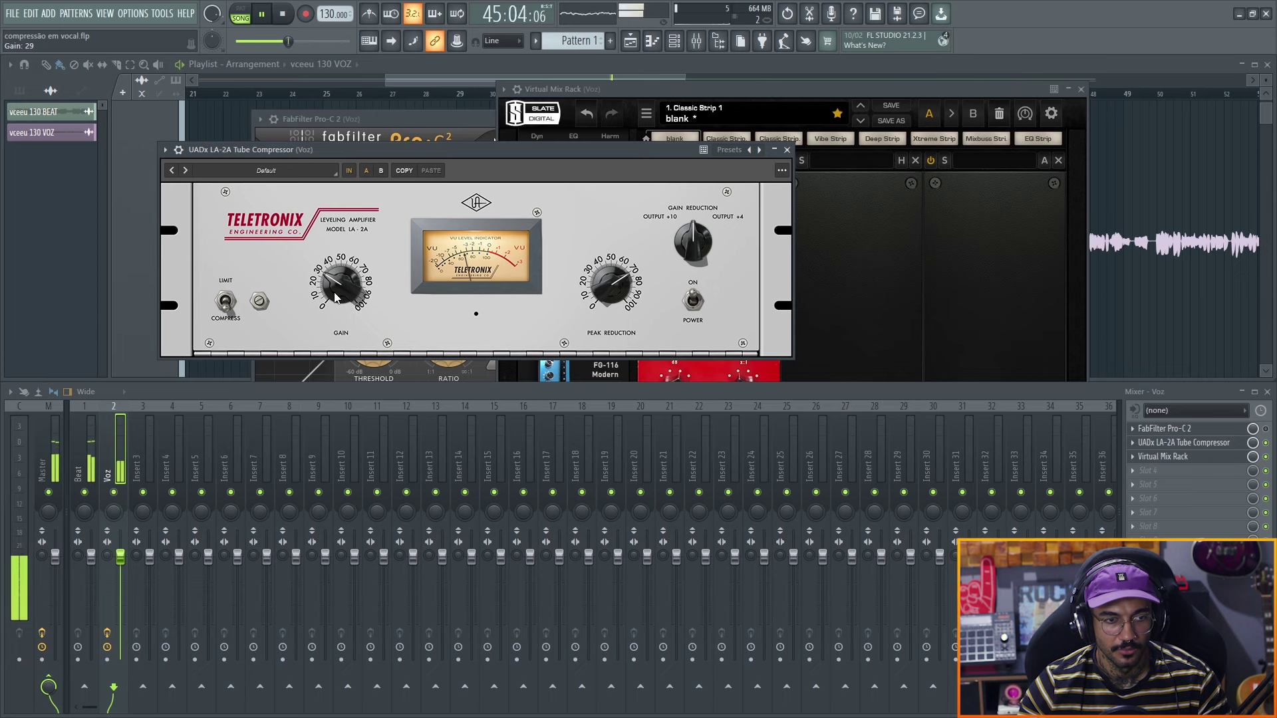
pyautogui.click(787, 149)
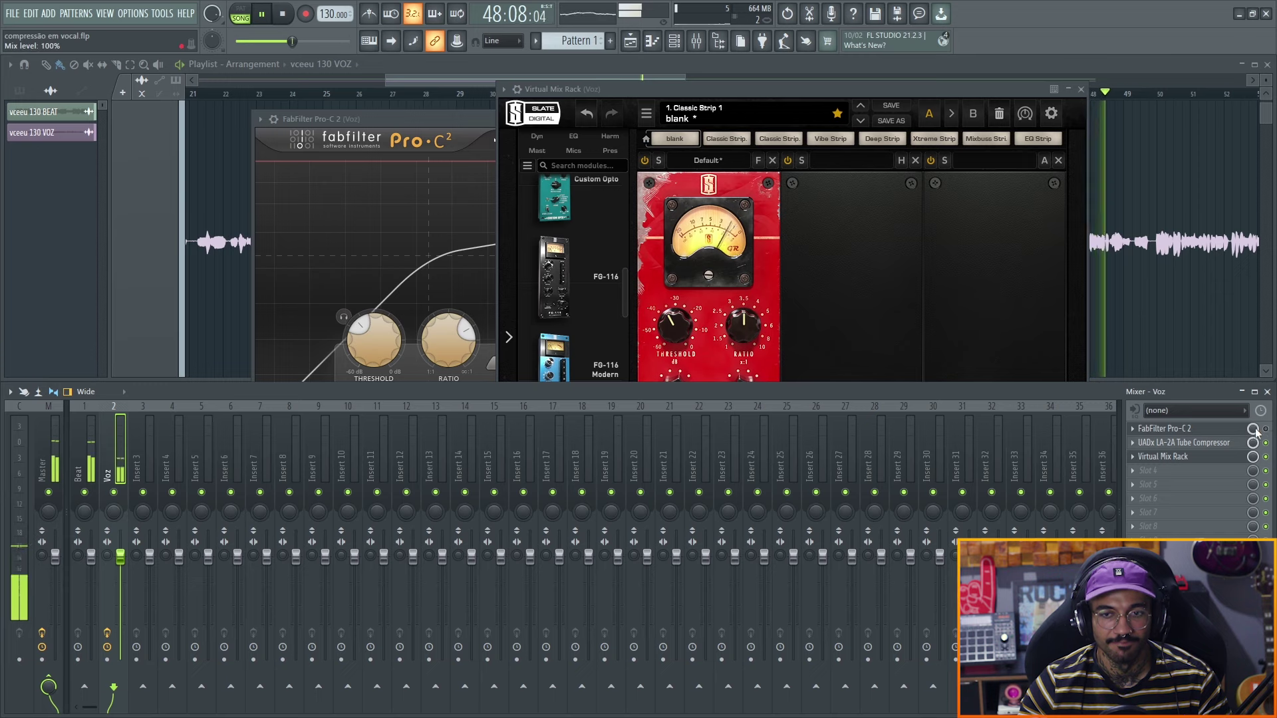
pyautogui.press('space')
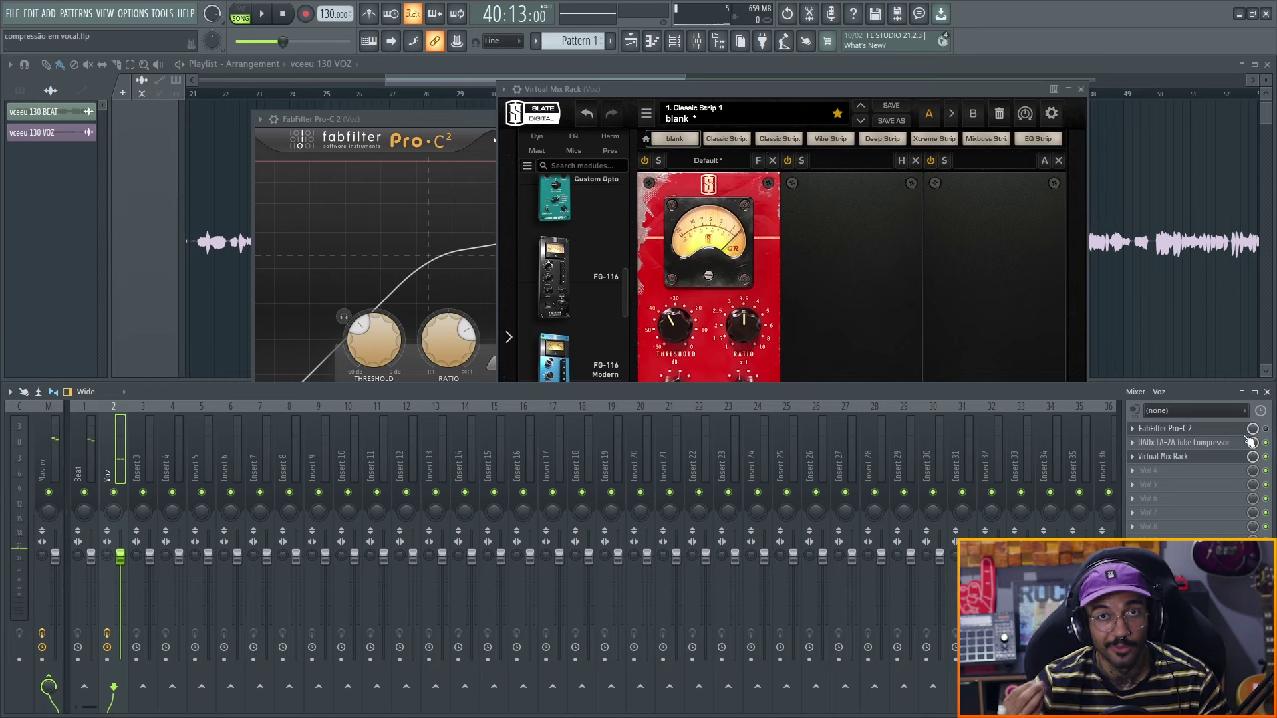
# Load the FG-116 into the Virtual Mix Rack, switch off the FG-401 and remove it from the rack.
pyautogui.click(1163, 457)
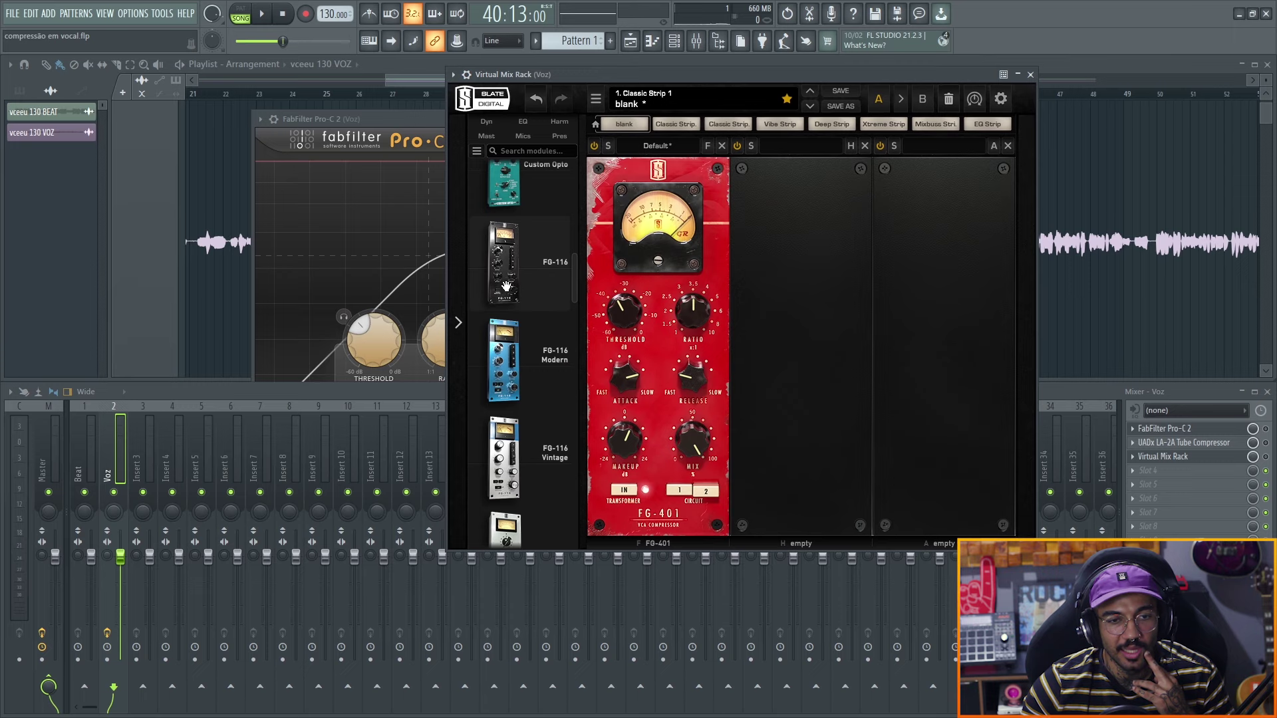
pyautogui.scroll(-1, 532, 346)
pyautogui.scroll(1, 535, 359)
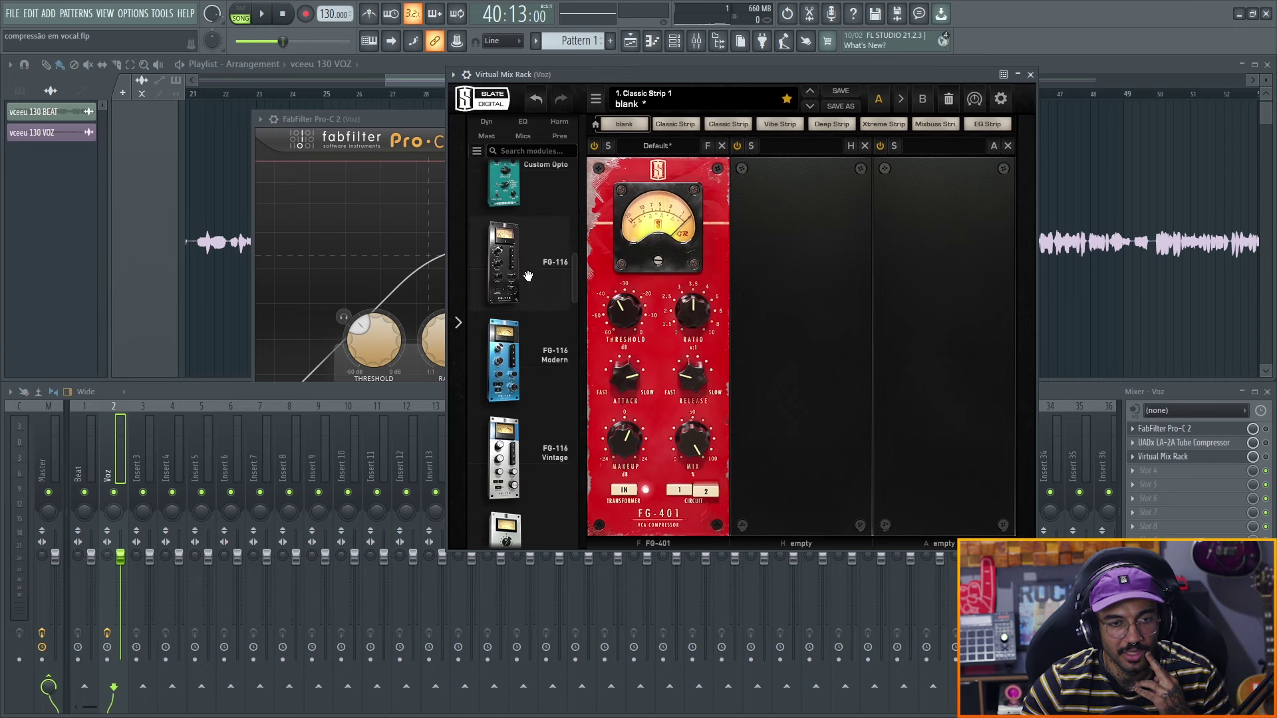
pyautogui.moveTo(531, 286); pyautogui.dragTo(799, 300)
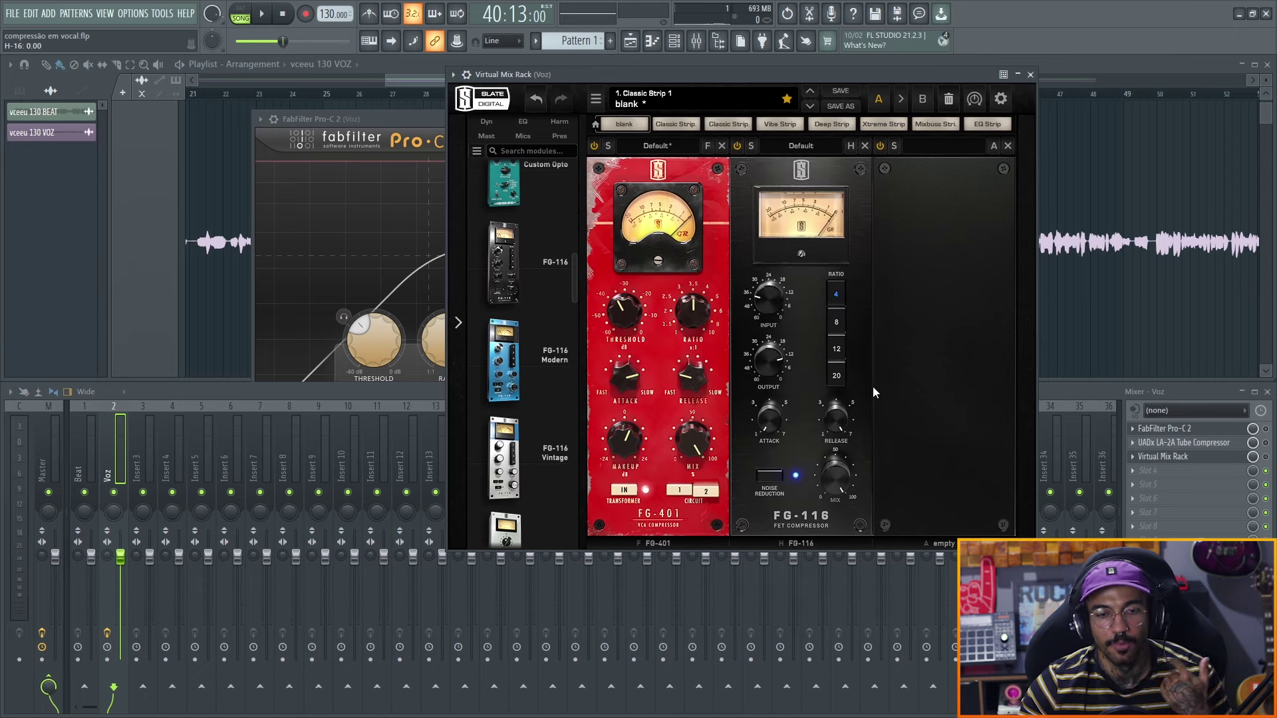
pyautogui.click(594, 147)
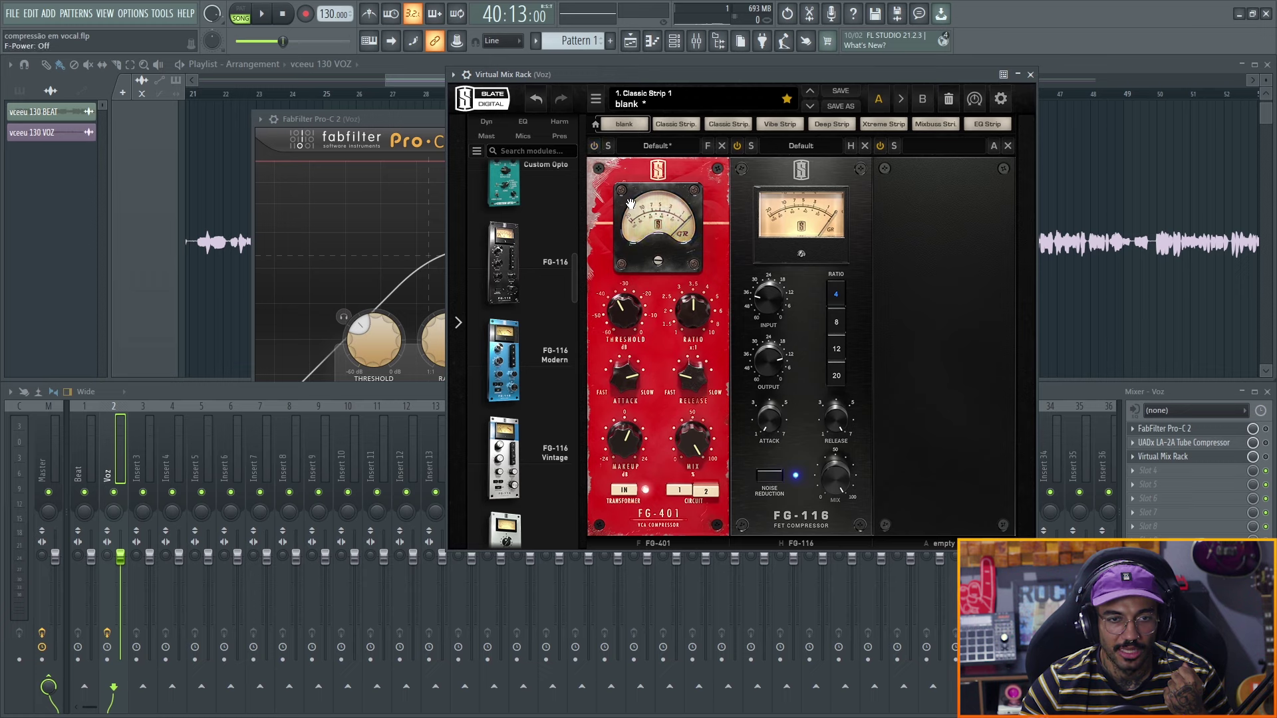
pyautogui.click(722, 146)
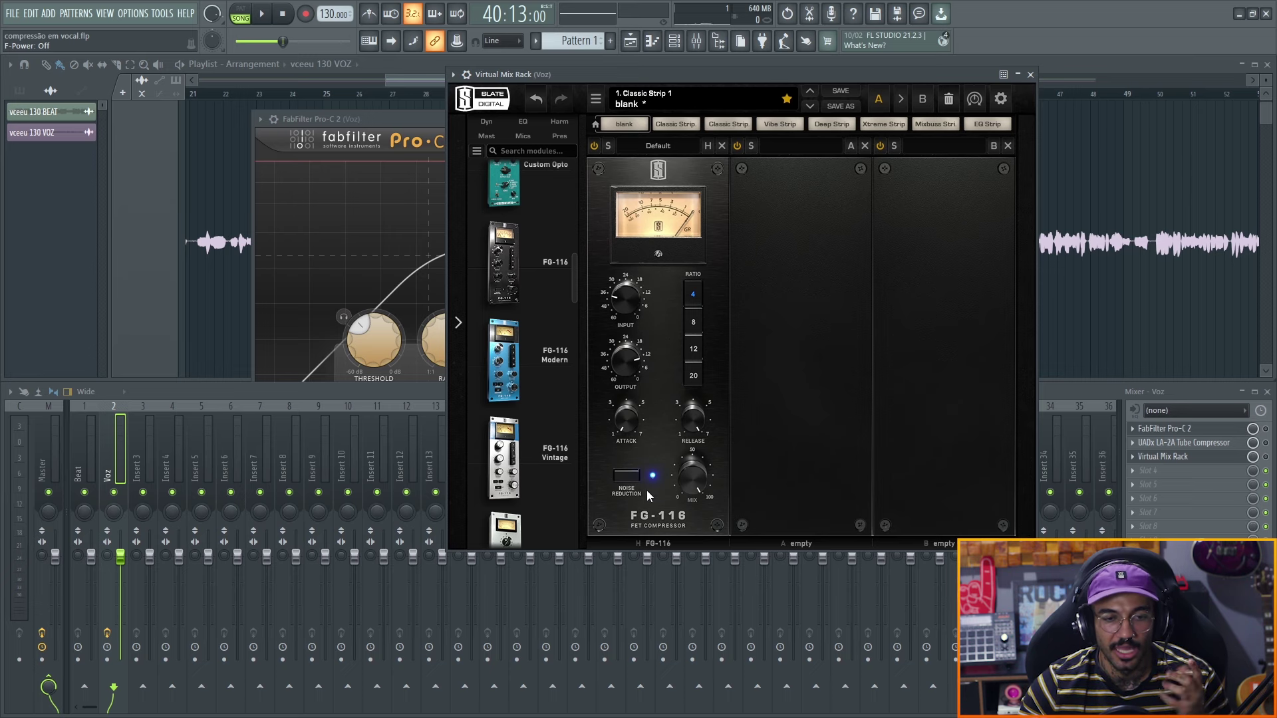
# Set the FG-116's attack to 6.32, its release to about 2.6 and its ratio to 12.
pyautogui.moveTo(697, 467)
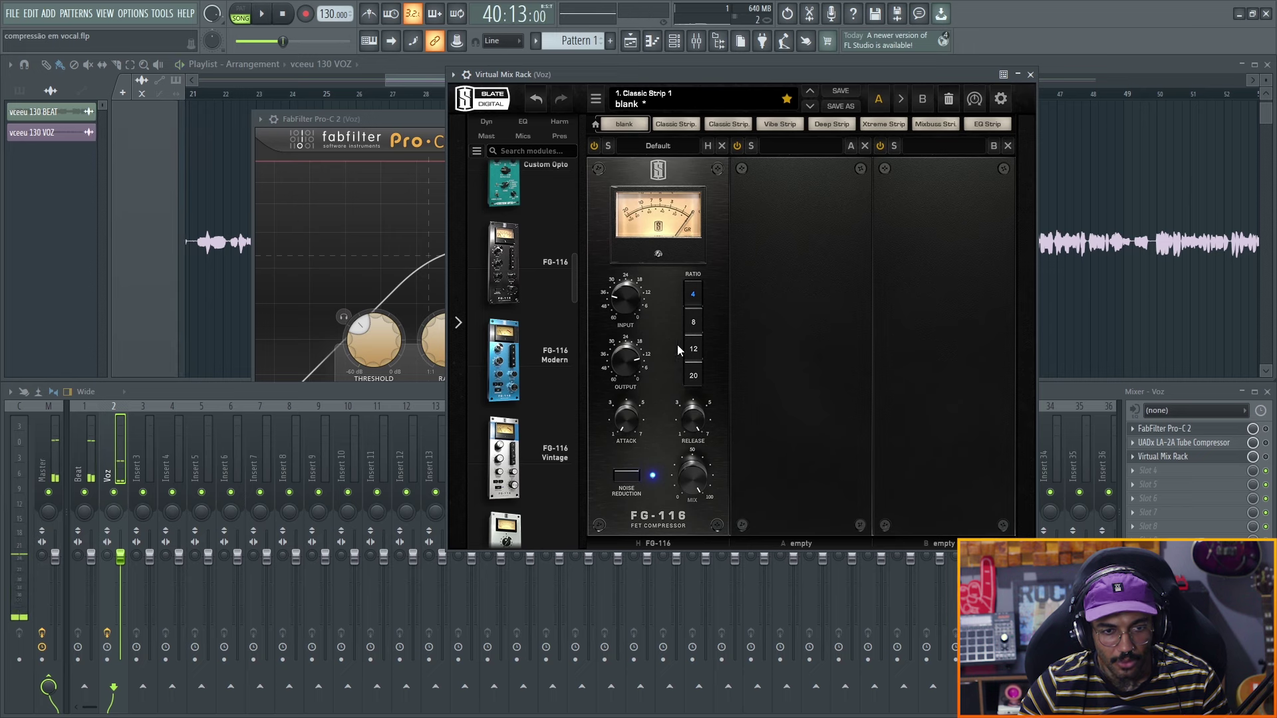
pyautogui.moveTo(694, 421)
pyautogui.mouseDown()
pyautogui.moveTo(695, 454)
pyautogui.moveTo(693, 416)
pyautogui.mouseUp()
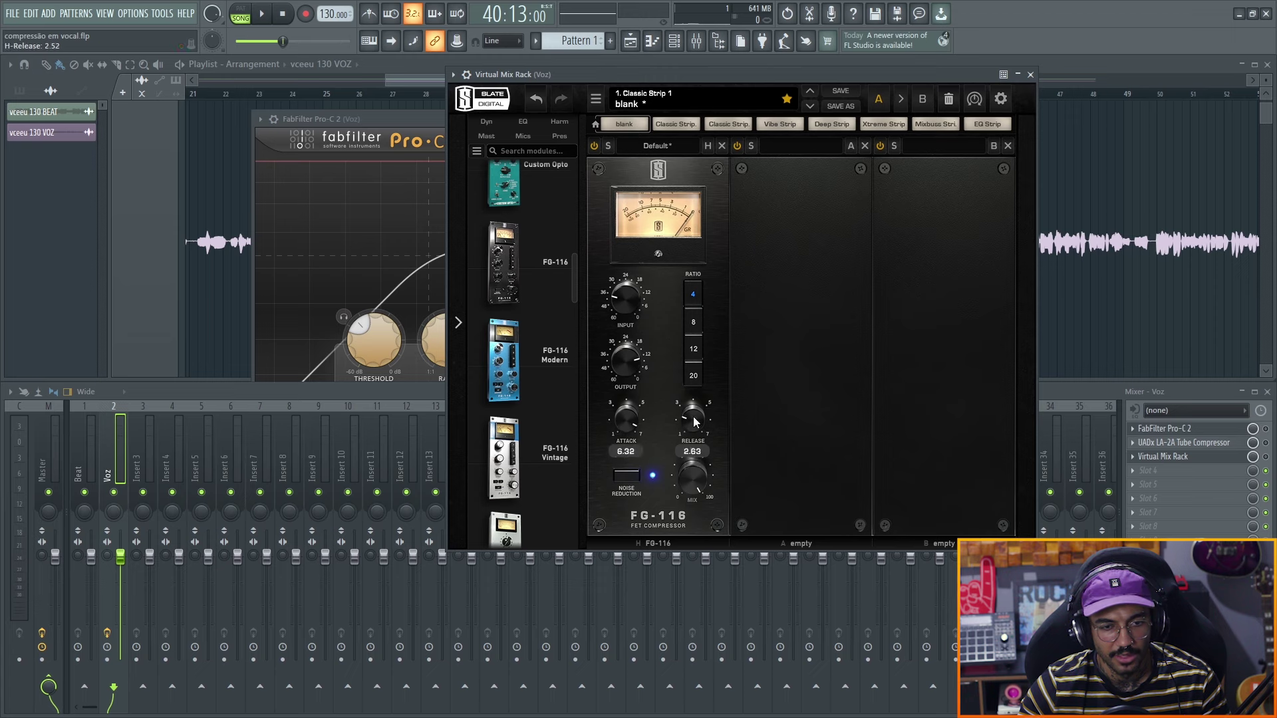
pyautogui.click(695, 350)
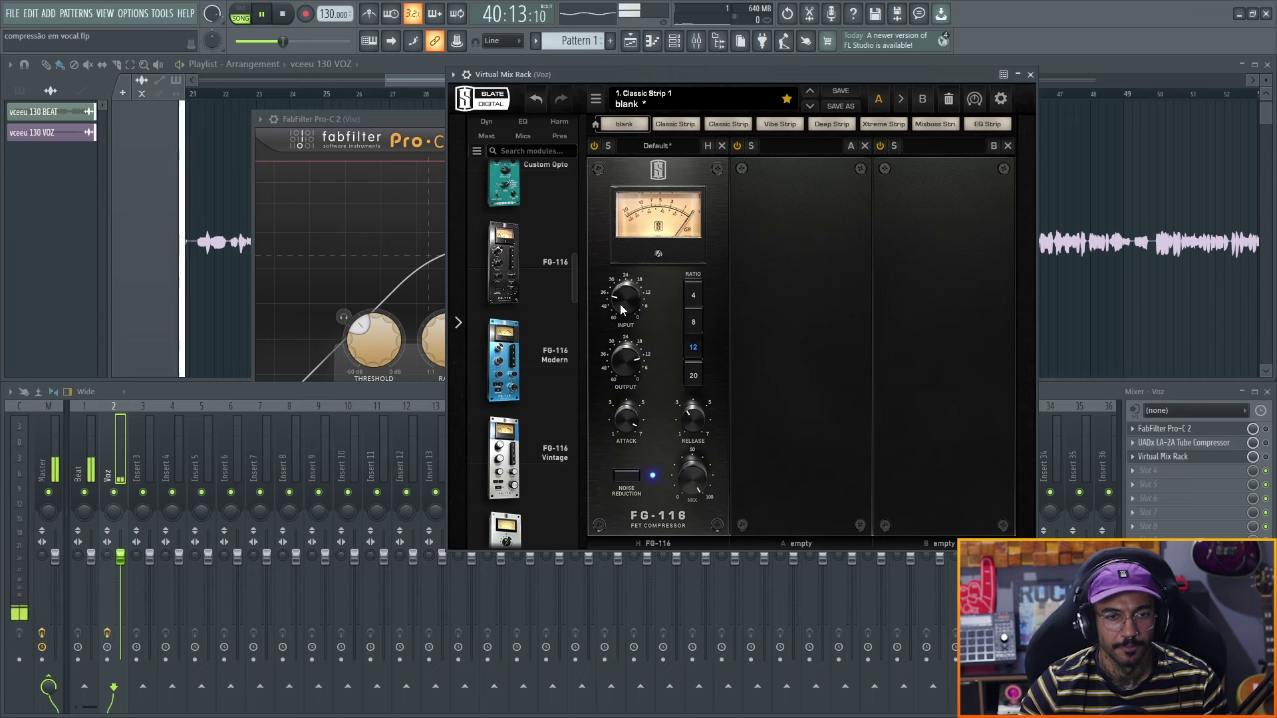
# While the vocal plays, raise the FG-116's input to about -10.8 dB, lower its output and set its release to 4.65.
pyautogui.moveTo(615, 269)
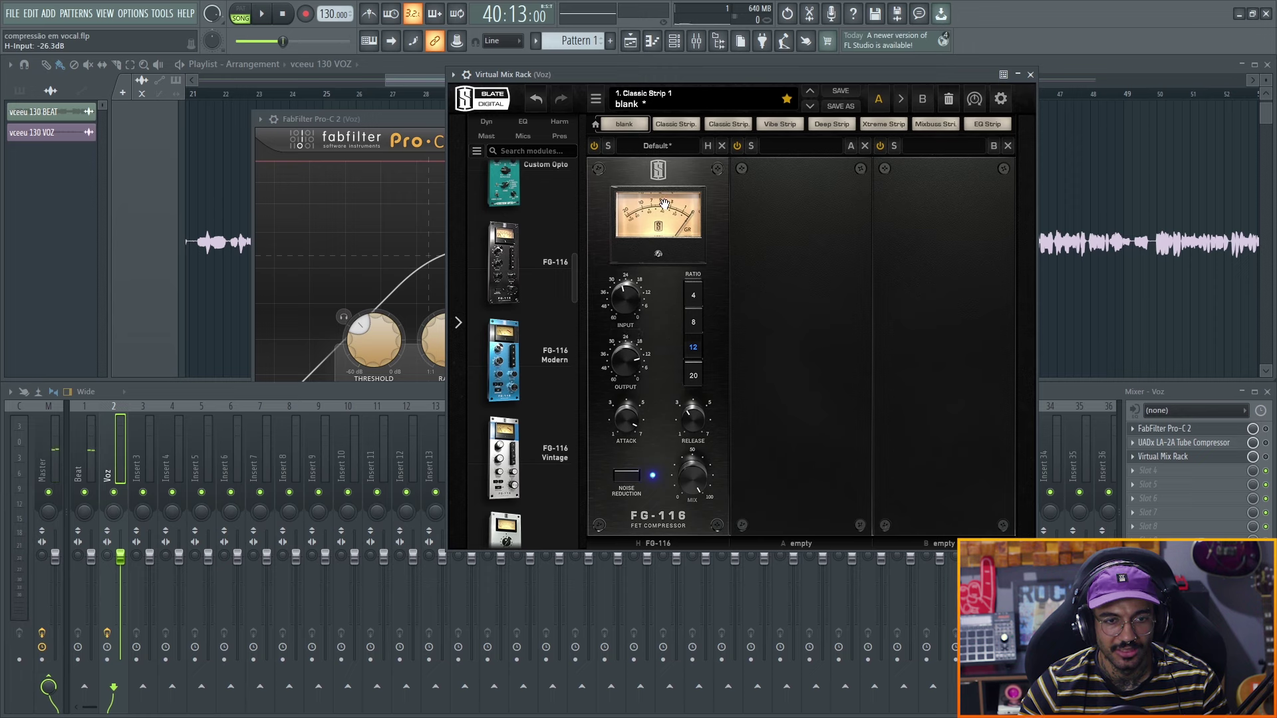
pyautogui.moveTo(626, 296); pyautogui.dragTo(624, 271)
pyautogui.press('space')
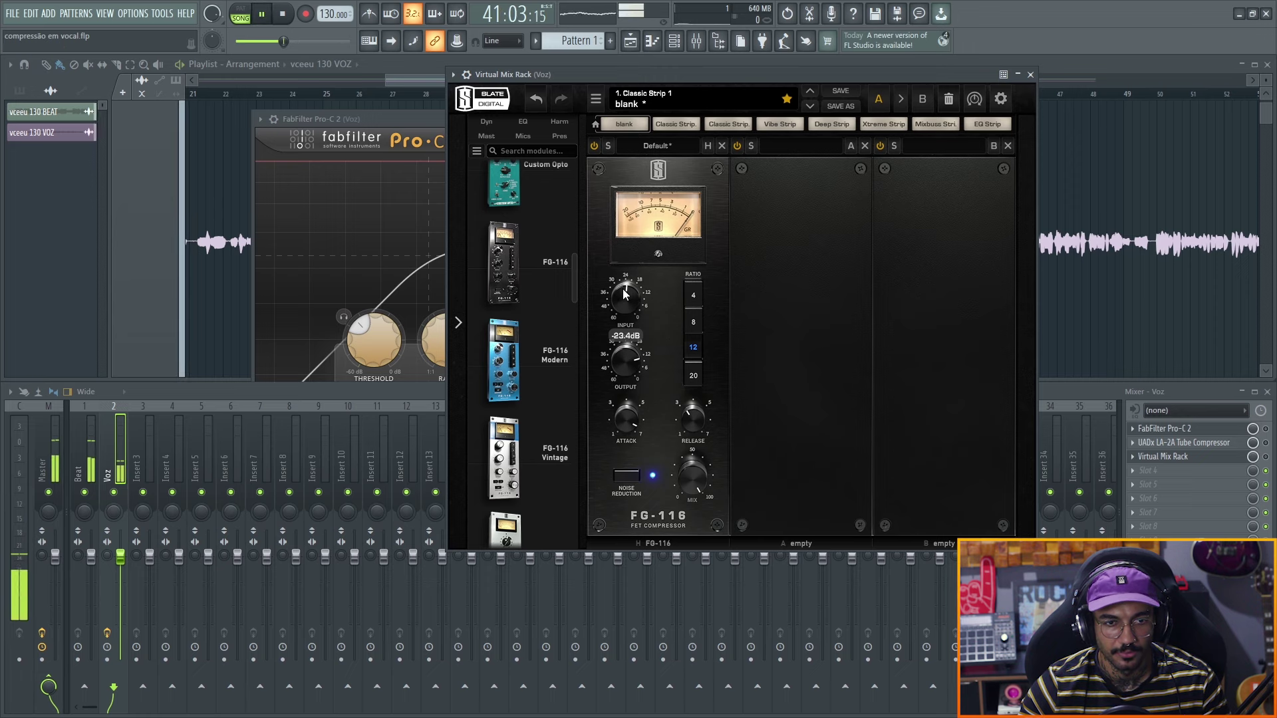
pyautogui.moveTo(628, 349); pyautogui.dragTo(625, 289)
pyautogui.moveTo(618, 300)
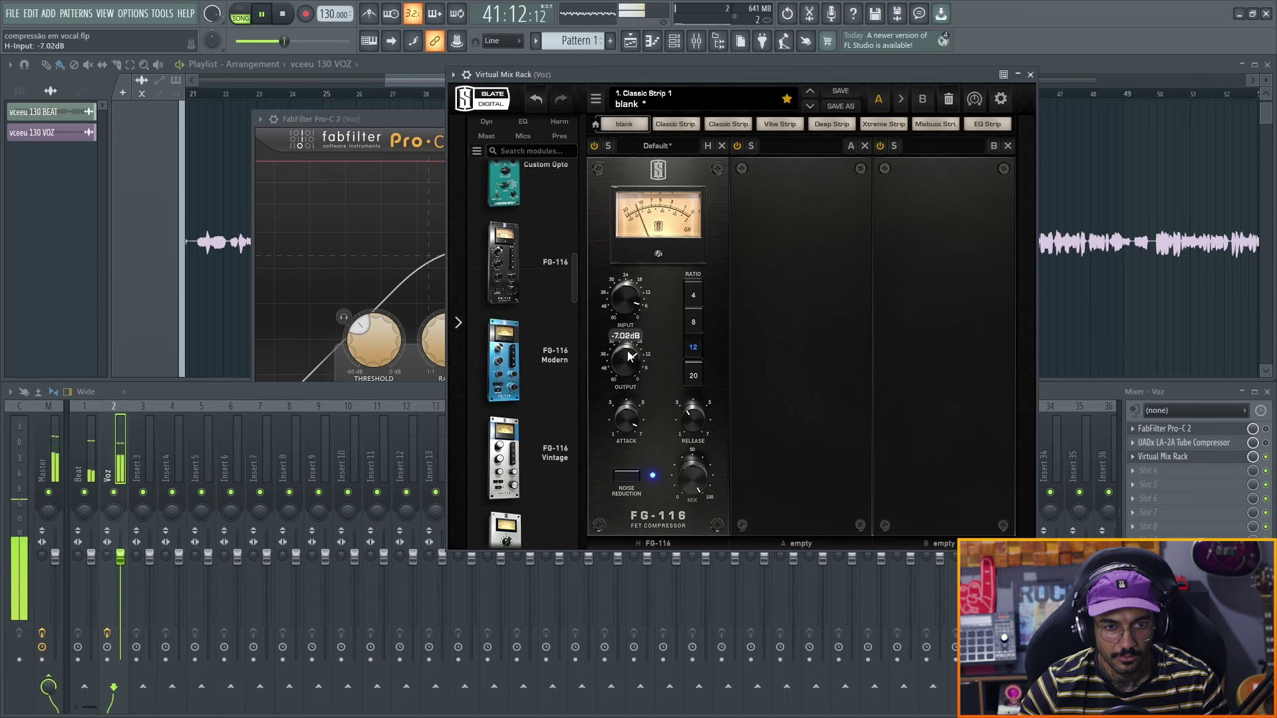
pyautogui.moveTo(626, 365); pyautogui.dragTo(630, 385)
pyautogui.moveTo(620, 302); pyautogui.dragTo(623, 314)
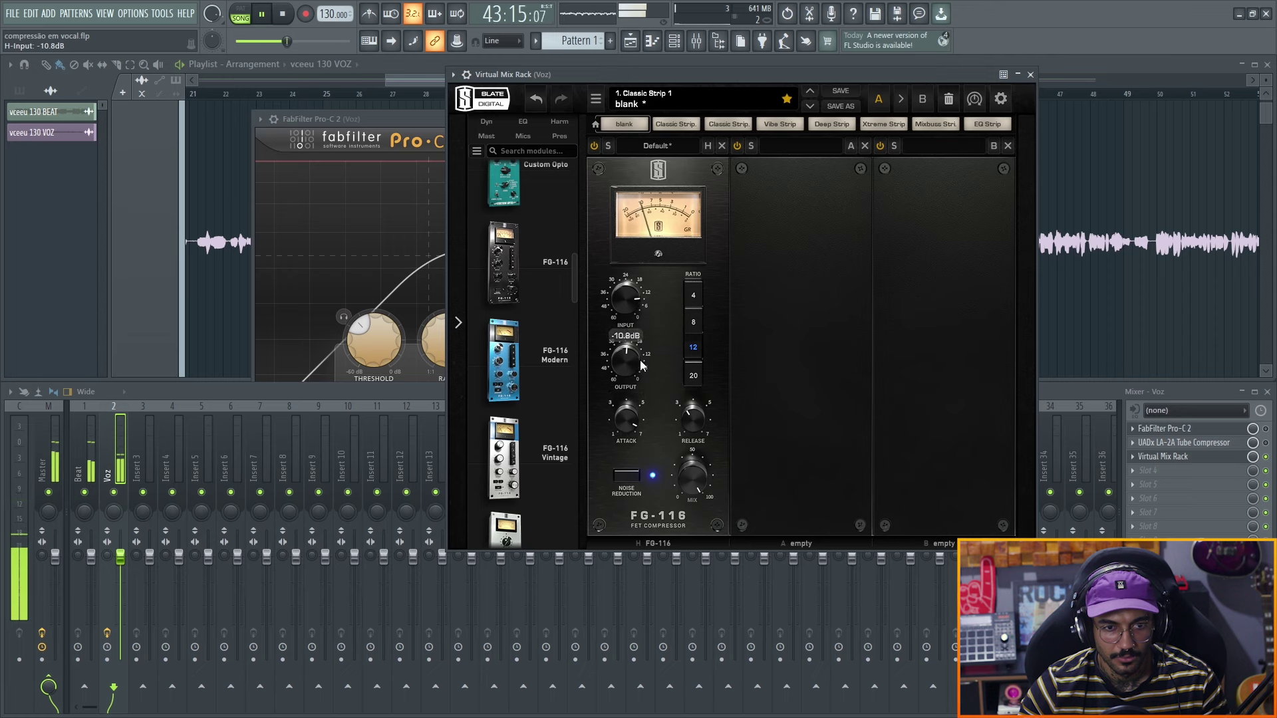
pyautogui.moveTo(692, 424); pyautogui.dragTo(688, 418)
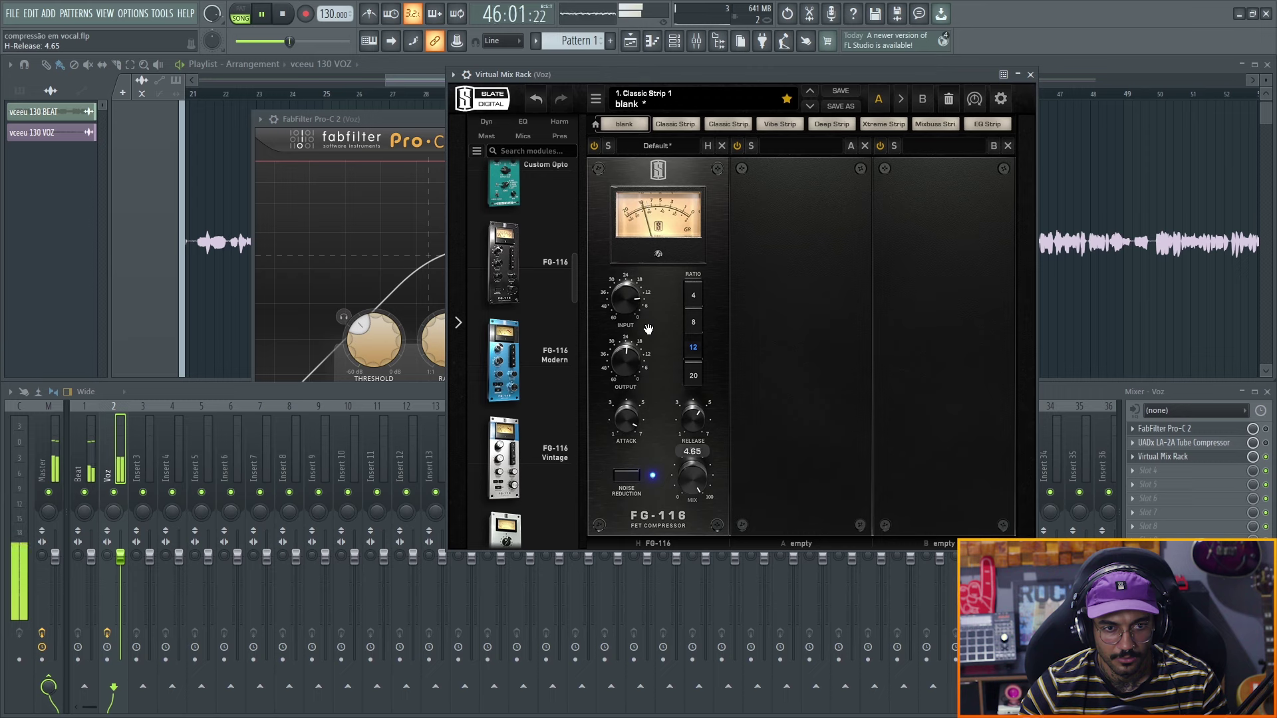
pyautogui.moveTo(628, 309); pyautogui.dragTo(625, 320)
pyautogui.press('space')
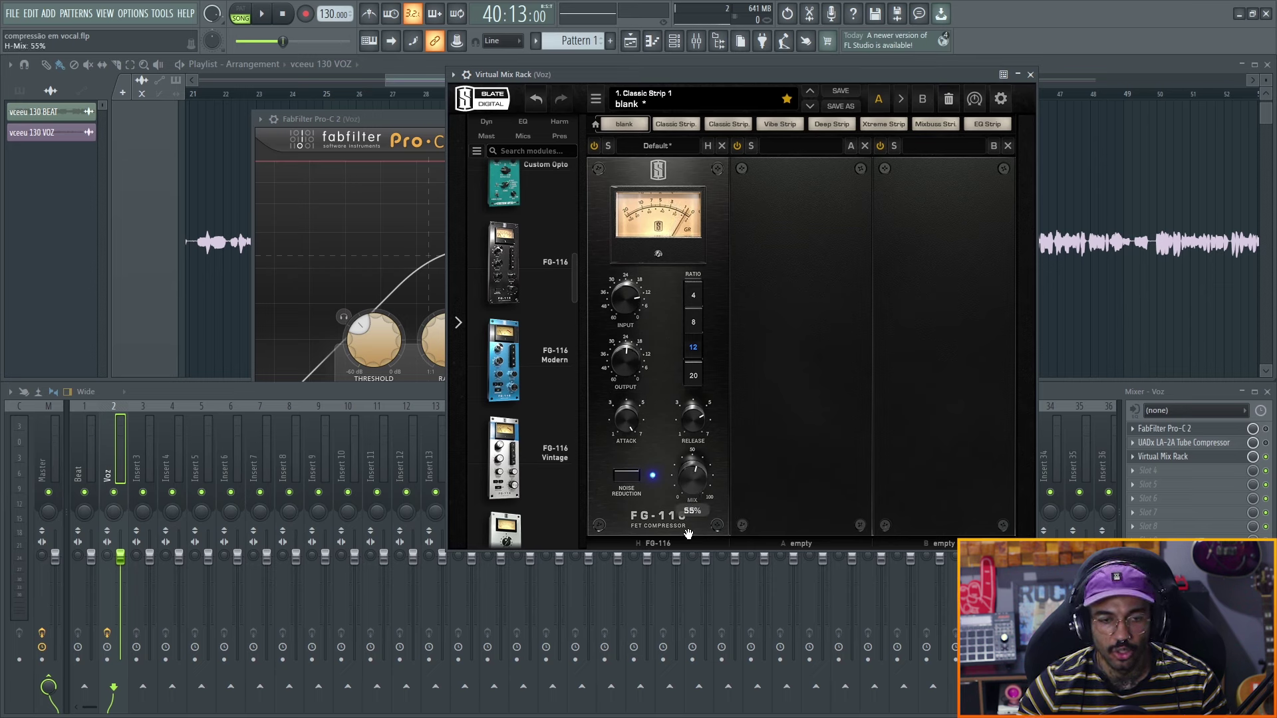
# Try the FG-116's own mix at about 51%, reset it to full and bring the rack's window back into view.
pyautogui.moveTo(697, 489); pyautogui.dragTo(703, 480)
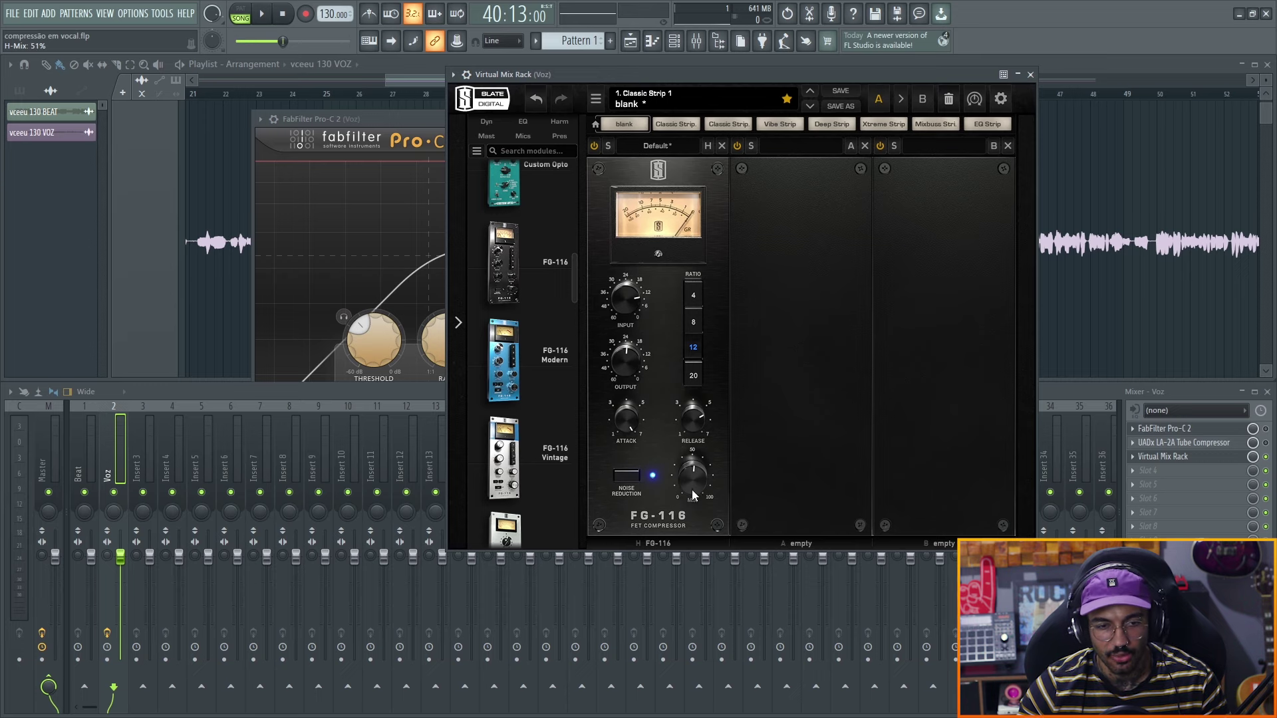
pyautogui.doubleClick(691, 489)
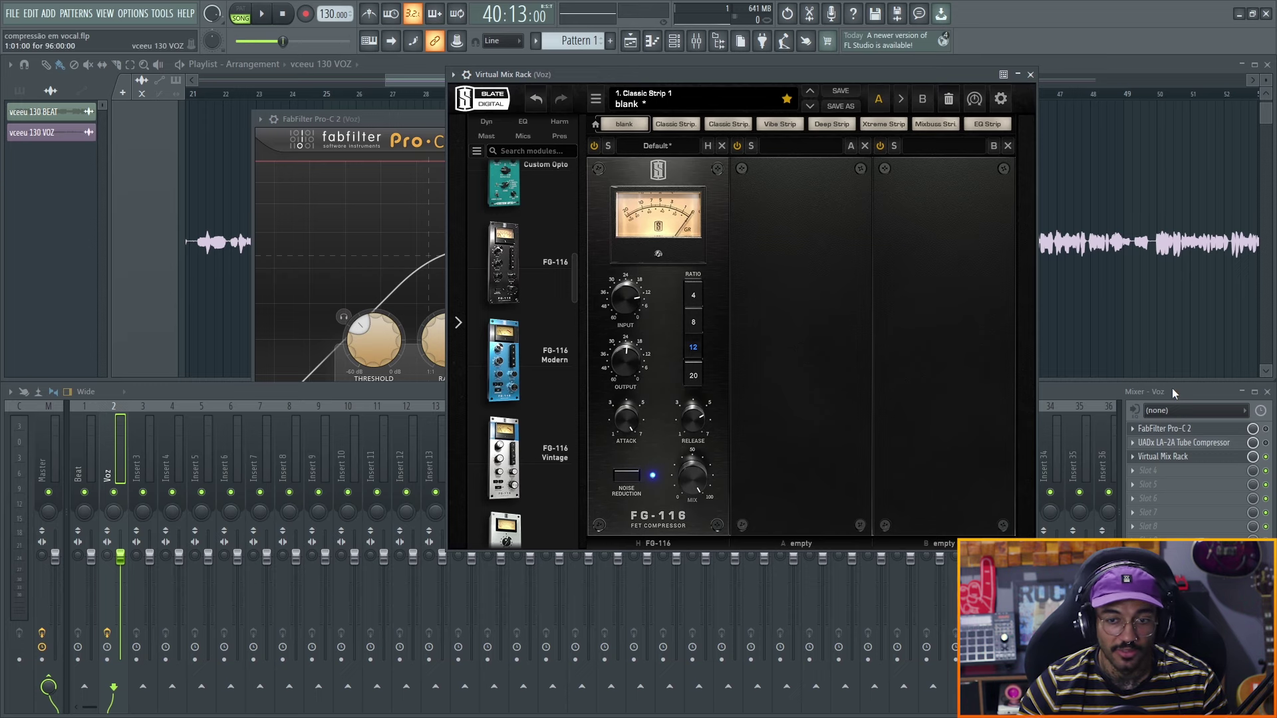
pyautogui.moveTo(1172, 390); pyautogui.dragTo(823, 154)
pyautogui.moveTo(765, 262); pyautogui.dragTo(764, 272)
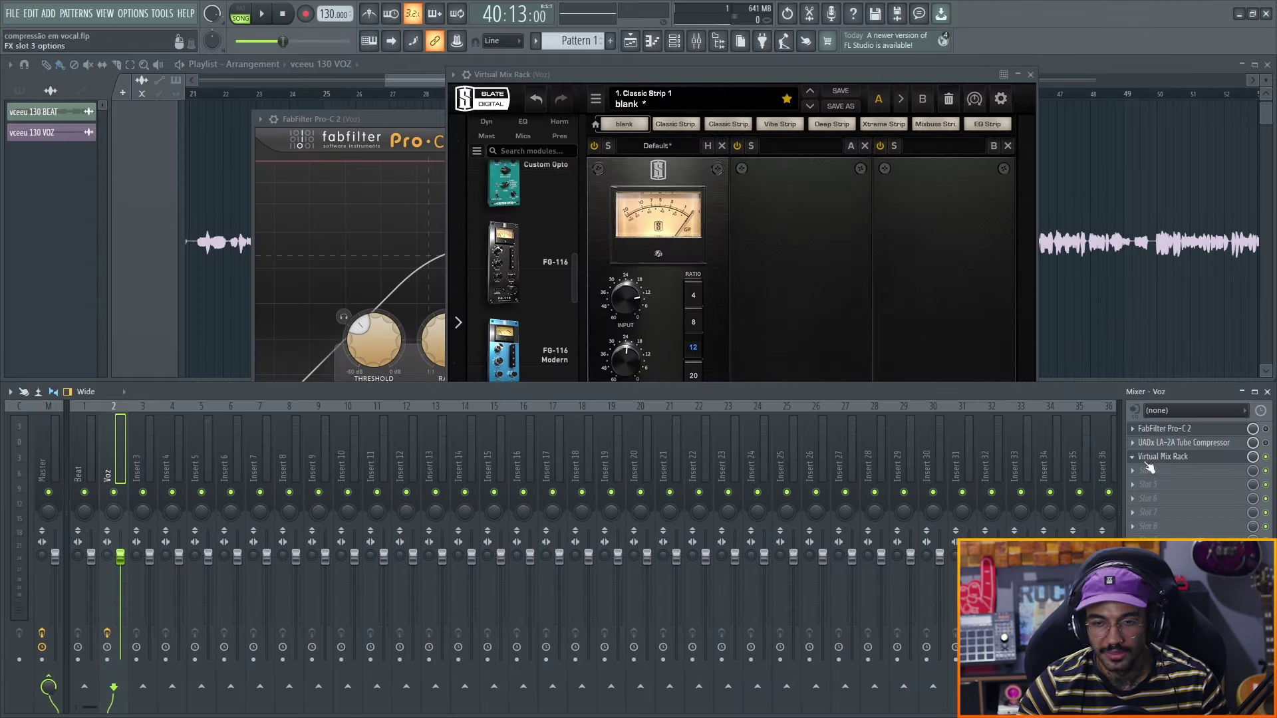
pyautogui.click(705, 78)
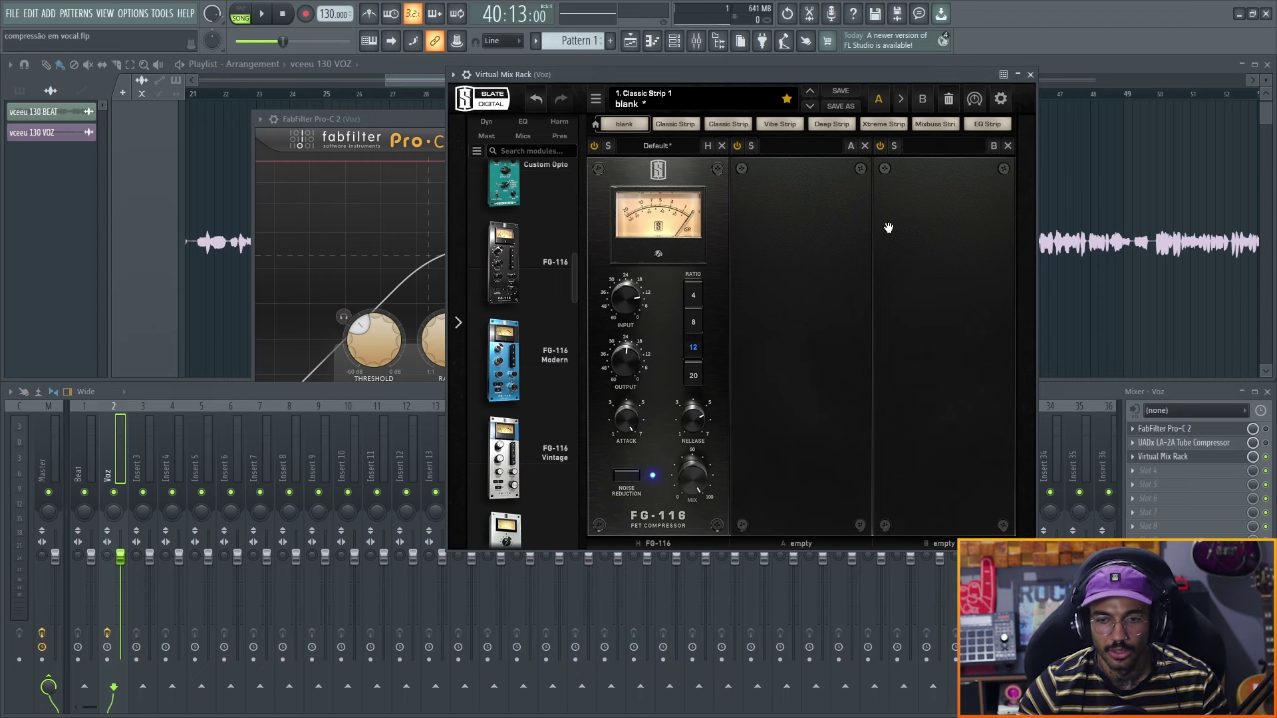
# Play the vocal from 40:13, lower the Virtual Mix Rack's mixer slot mix, and set the FG-116's output to -21.2 dB and attack to 5.87.
pyautogui.press('space')
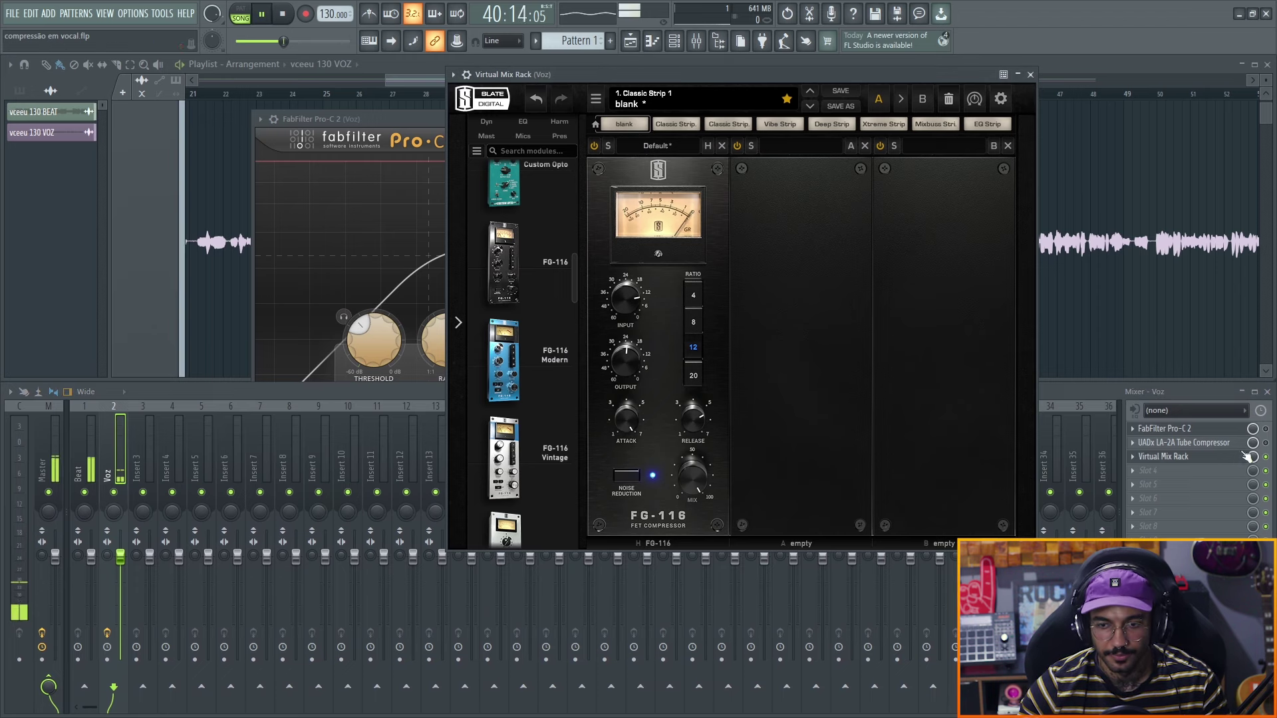
pyautogui.moveTo(625, 363)
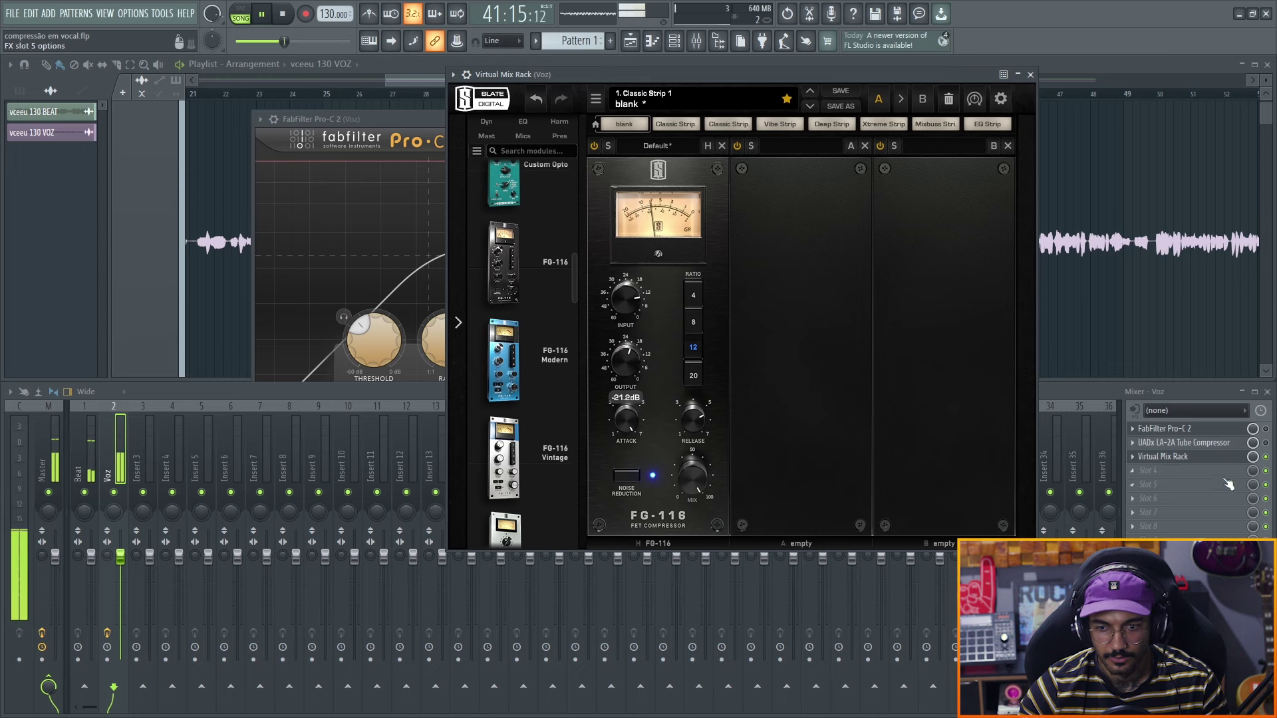
pyautogui.press('F9')
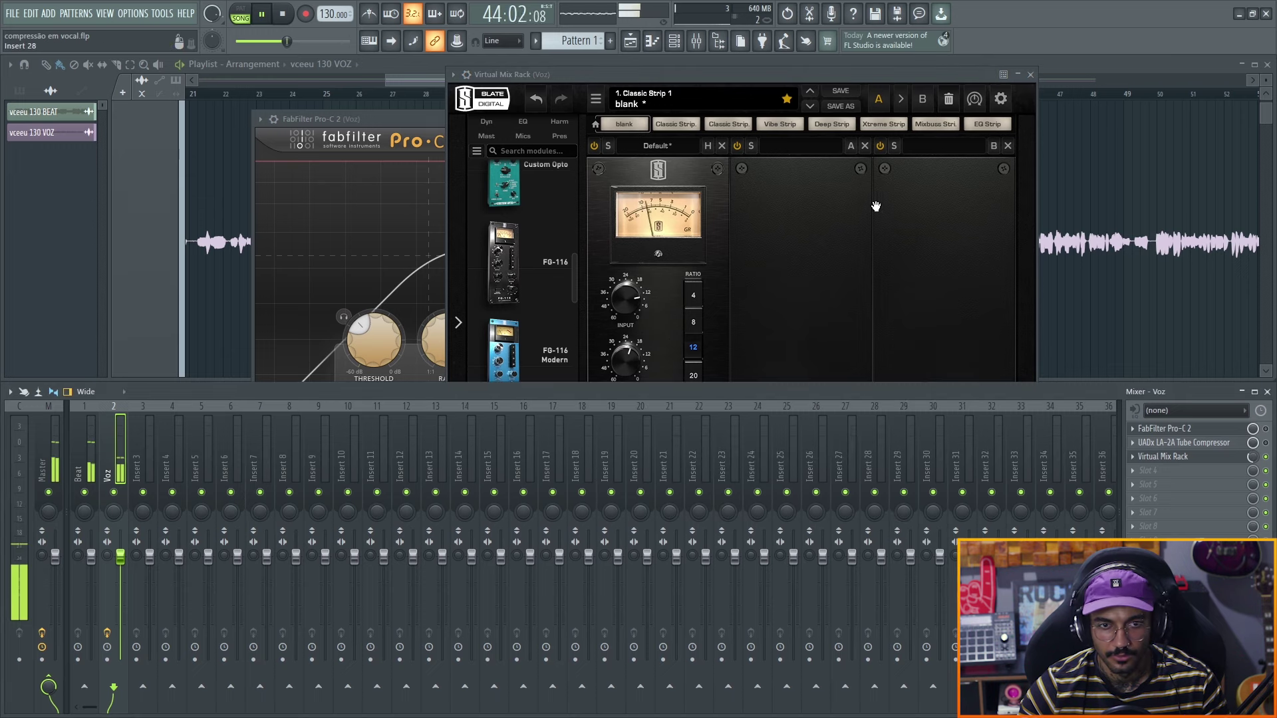
pyautogui.click(750, 129)
pyautogui.moveTo(694, 423); pyautogui.dragTo(642, 459)
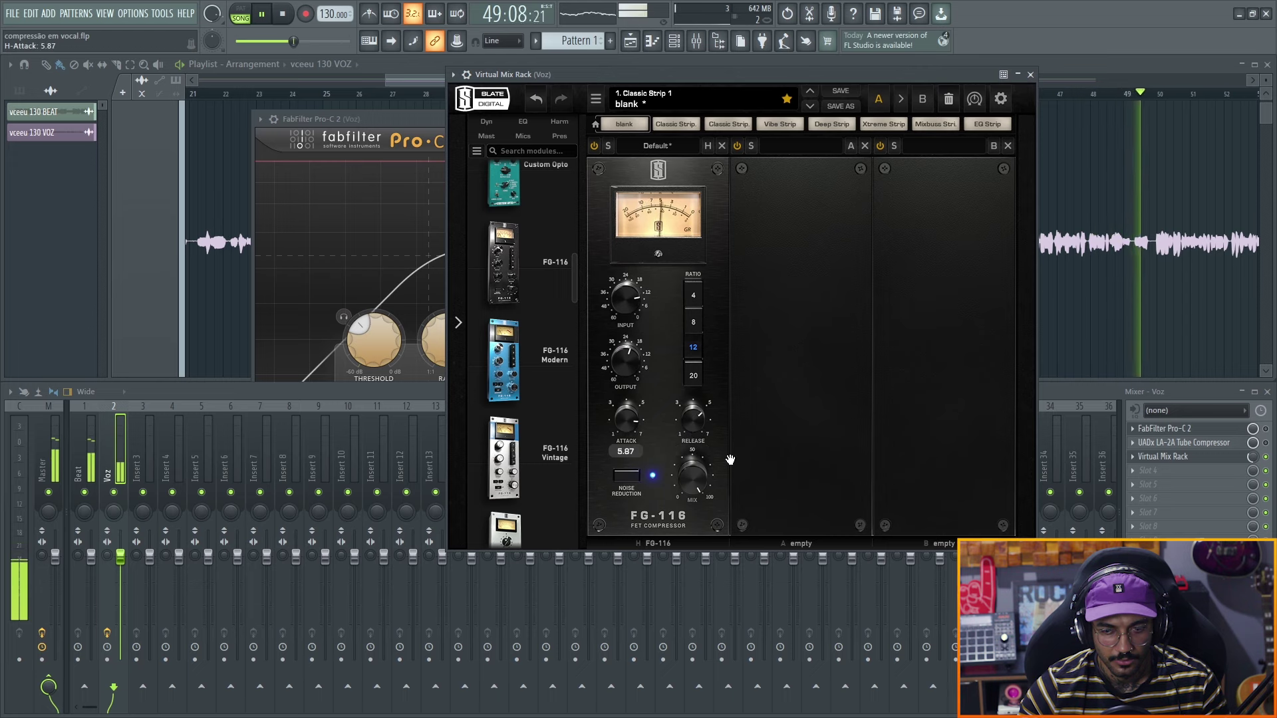
# Compare the vocal with the Virtual Mix Rack bypassed and enabled, and set the FG-116's output to about -22.9 dB.
pyautogui.click(1268, 463)
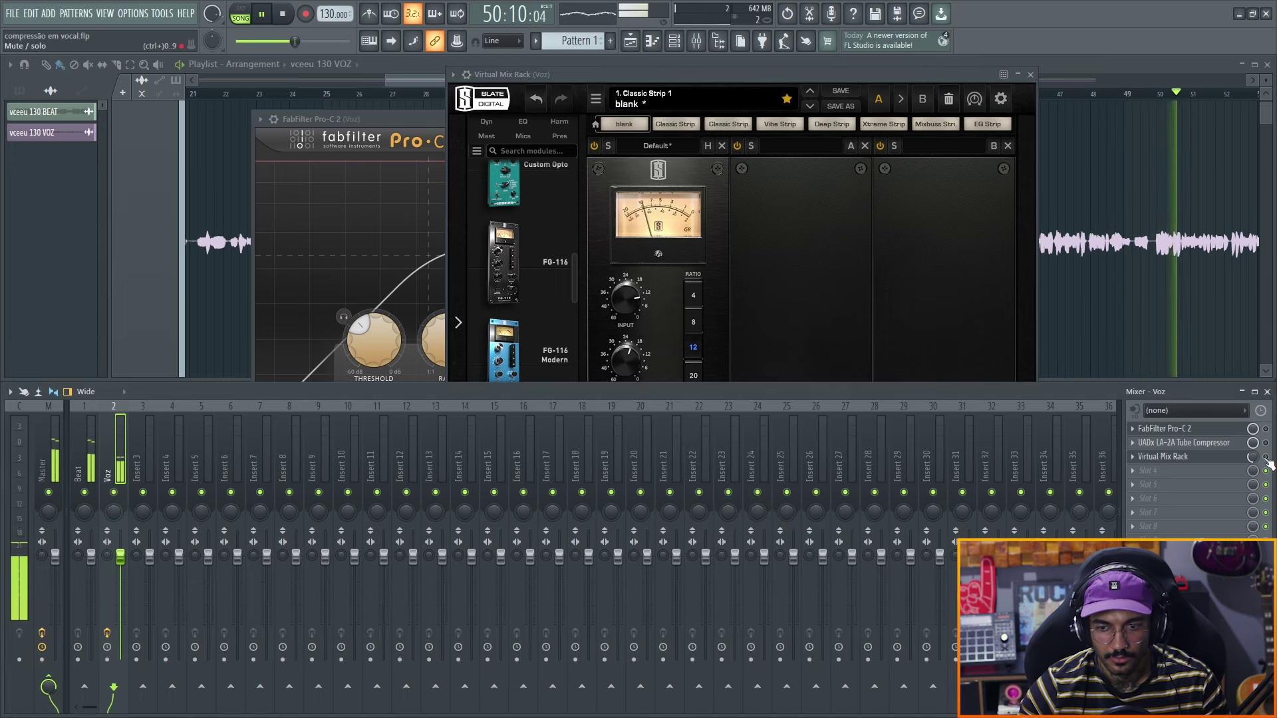
pyautogui.click(1266, 458)
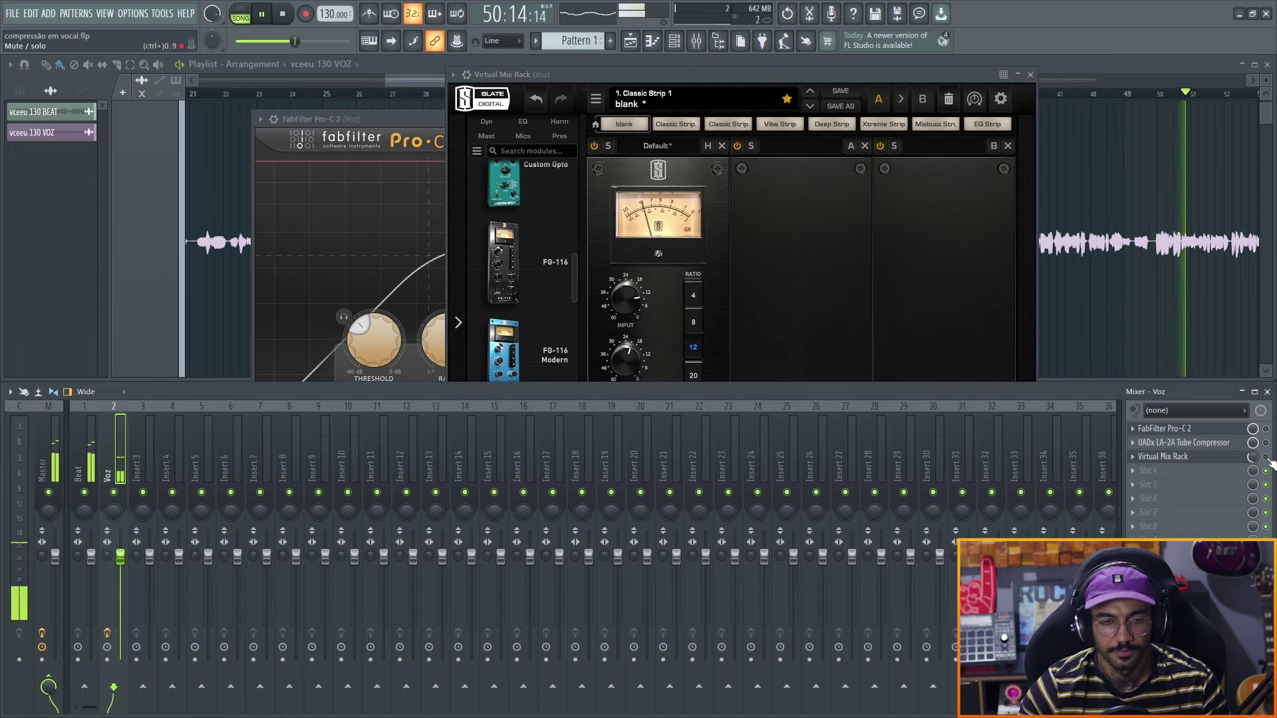
pyautogui.click(625, 367)
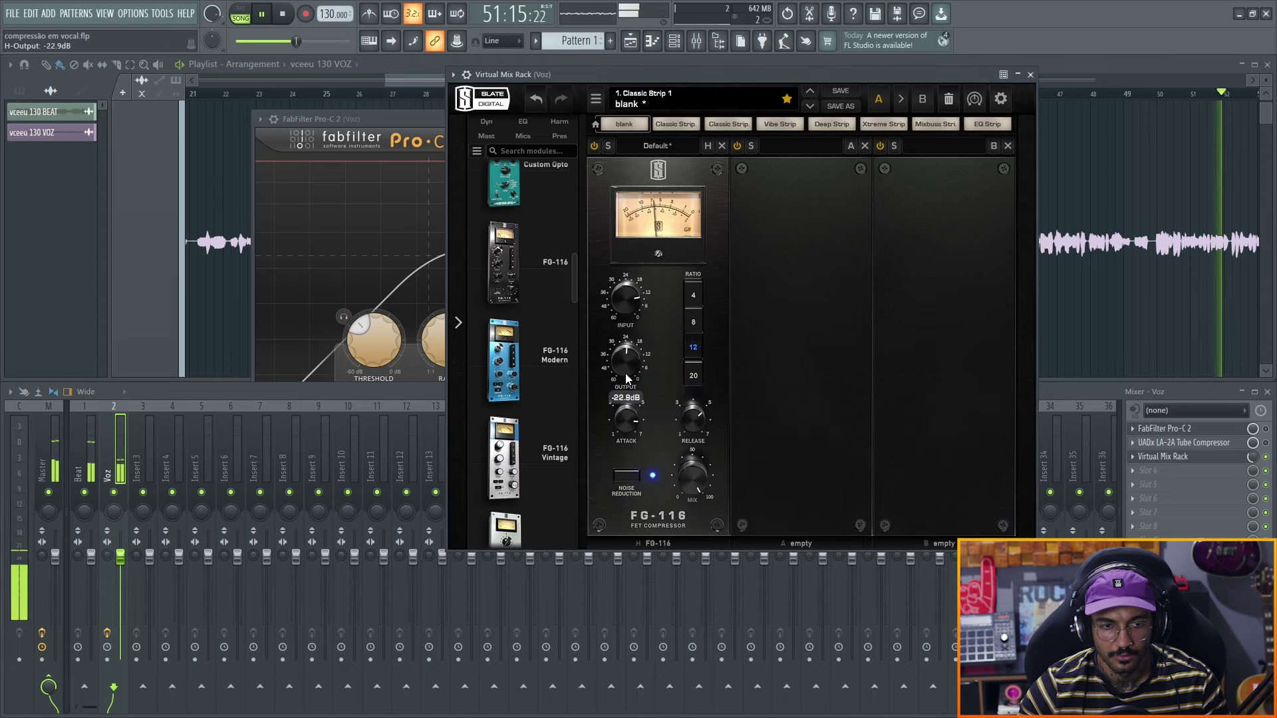
# Play the vocal again from 40:13 with the Virtual Mix Rack bypassed for comparison, and stop playback.
pyautogui.click(1266, 462)
pyautogui.press('space')
pyautogui.press('space')
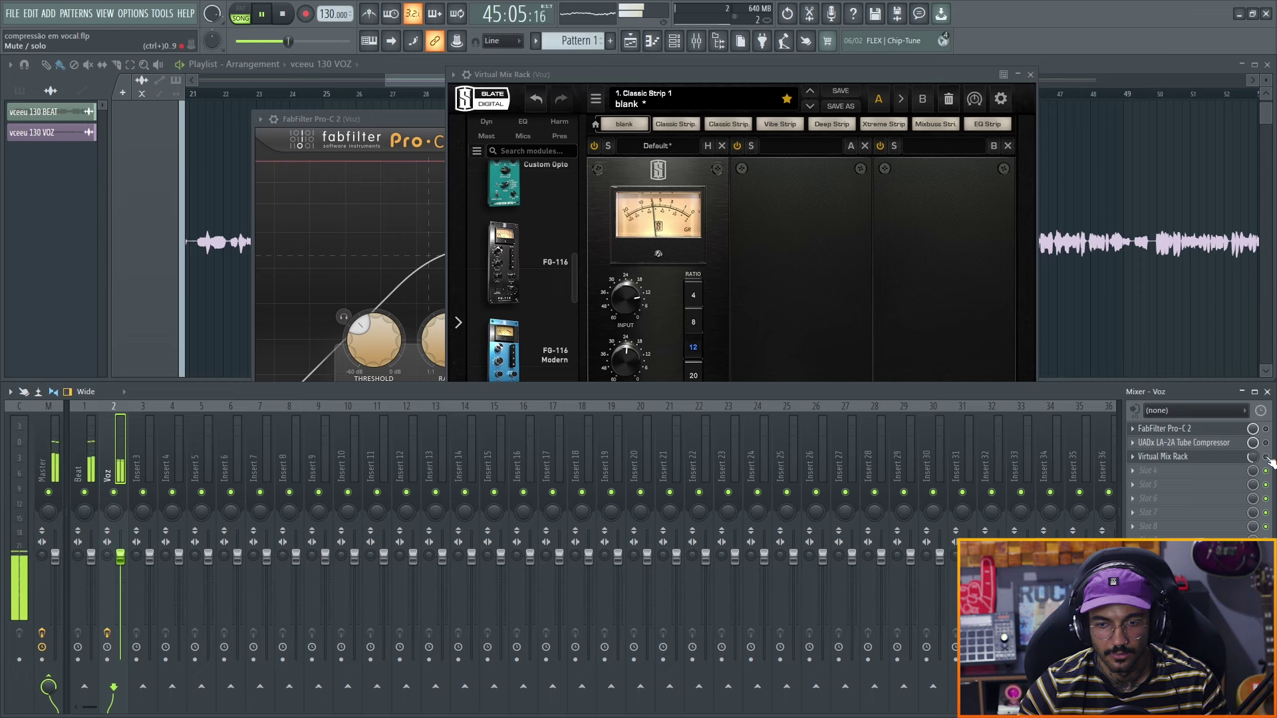
pyautogui.press('space')
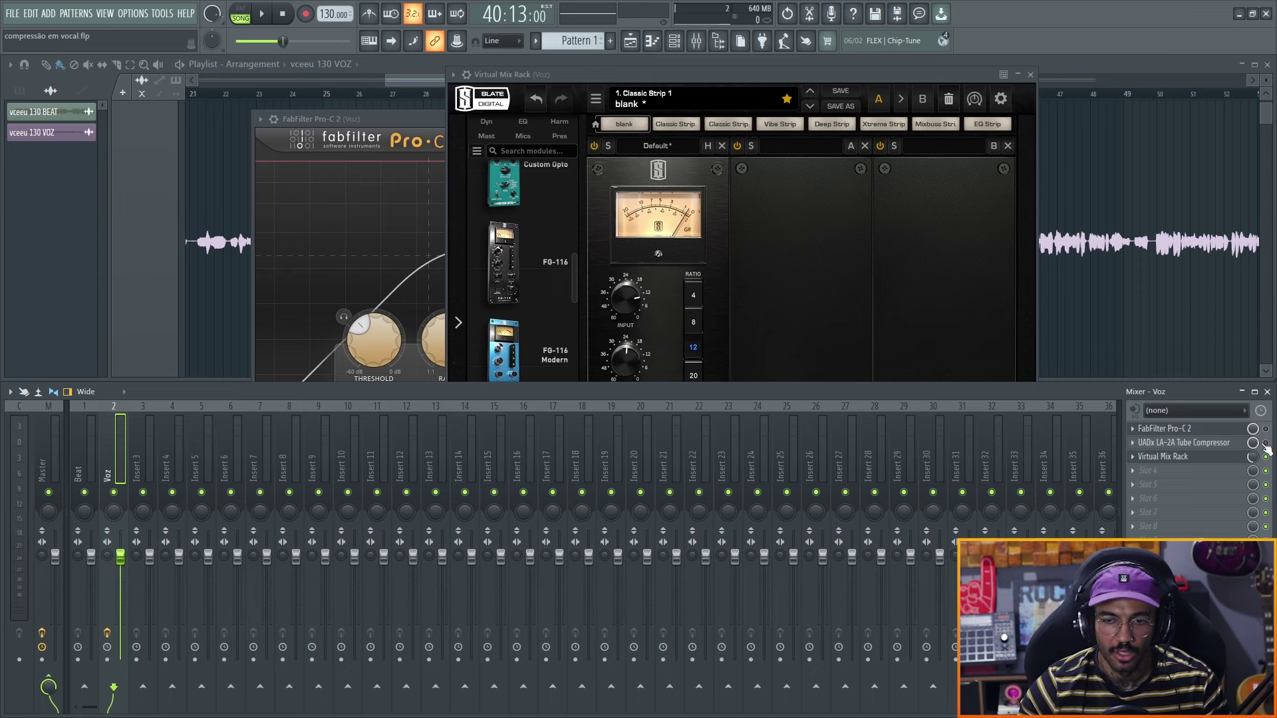
# Play the vocal from 40:13 with the LA-2A and Virtual Mix Rack bypassed, and enable the rack while listening.
pyautogui.click(1266, 443)
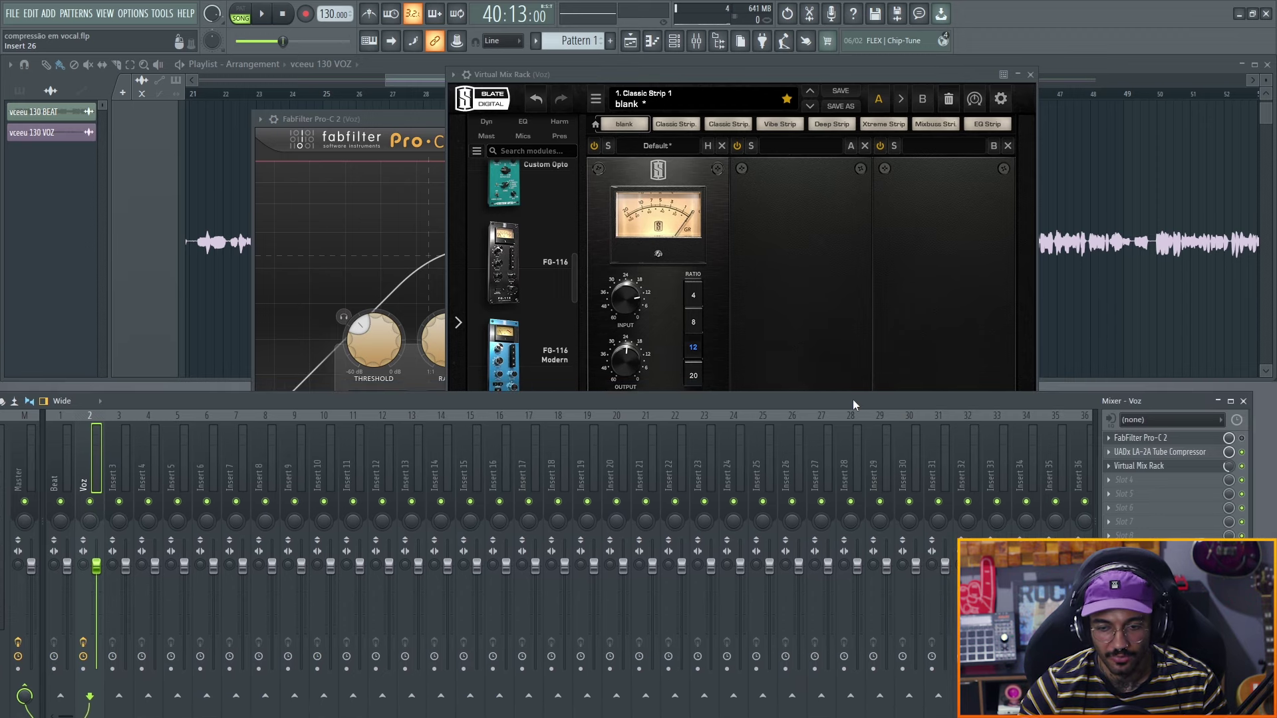
pyautogui.moveTo(743, 73); pyautogui.dragTo(739, 72)
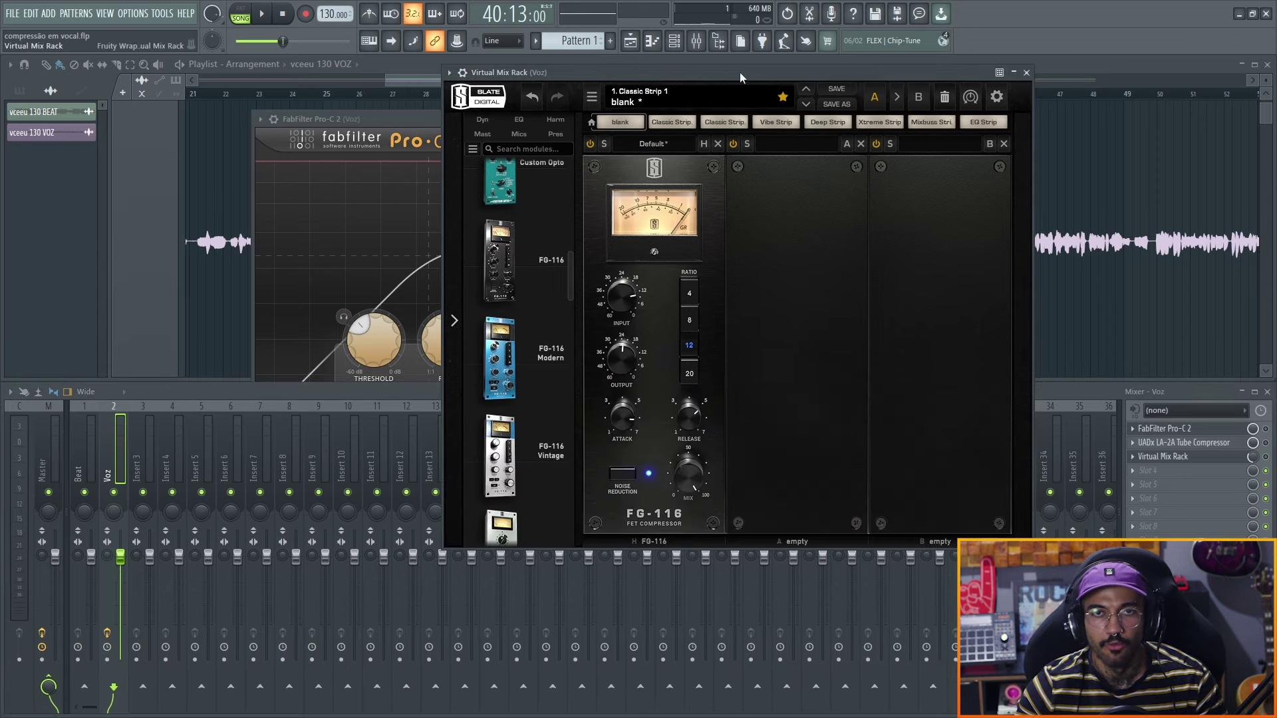
pyautogui.click(1081, 385)
pyautogui.press('space')
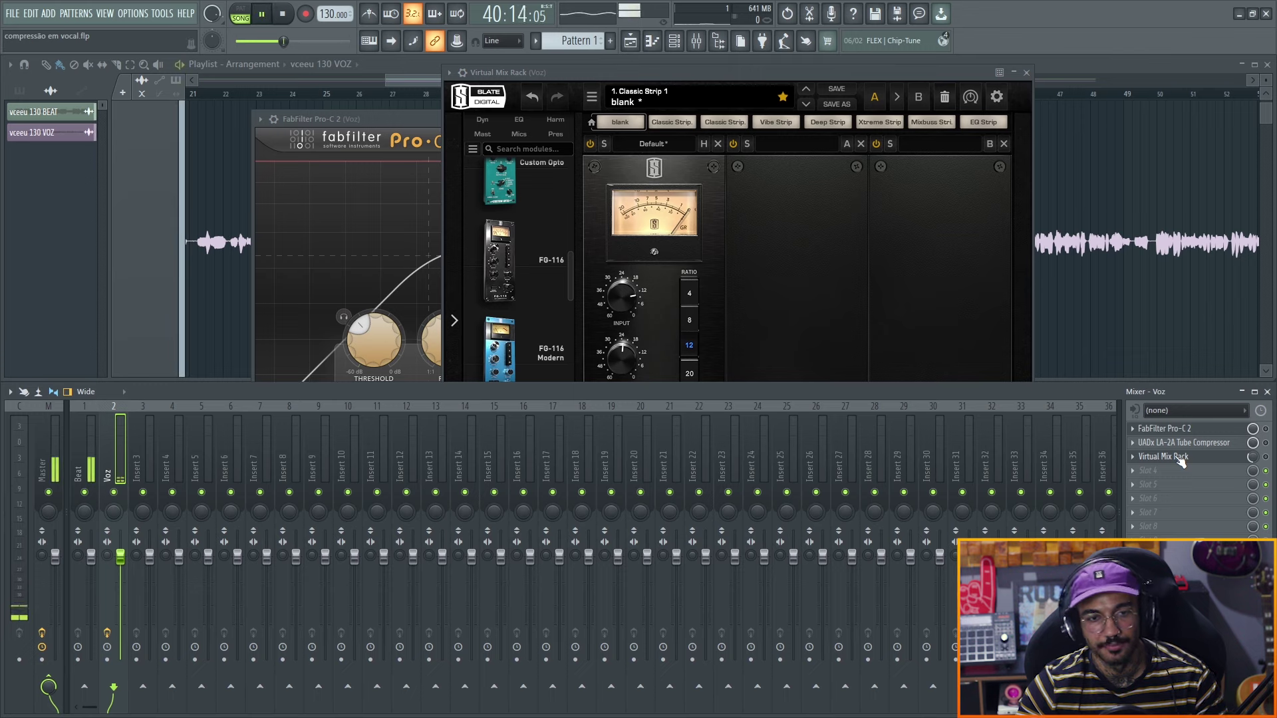
pyautogui.click(1266, 457)
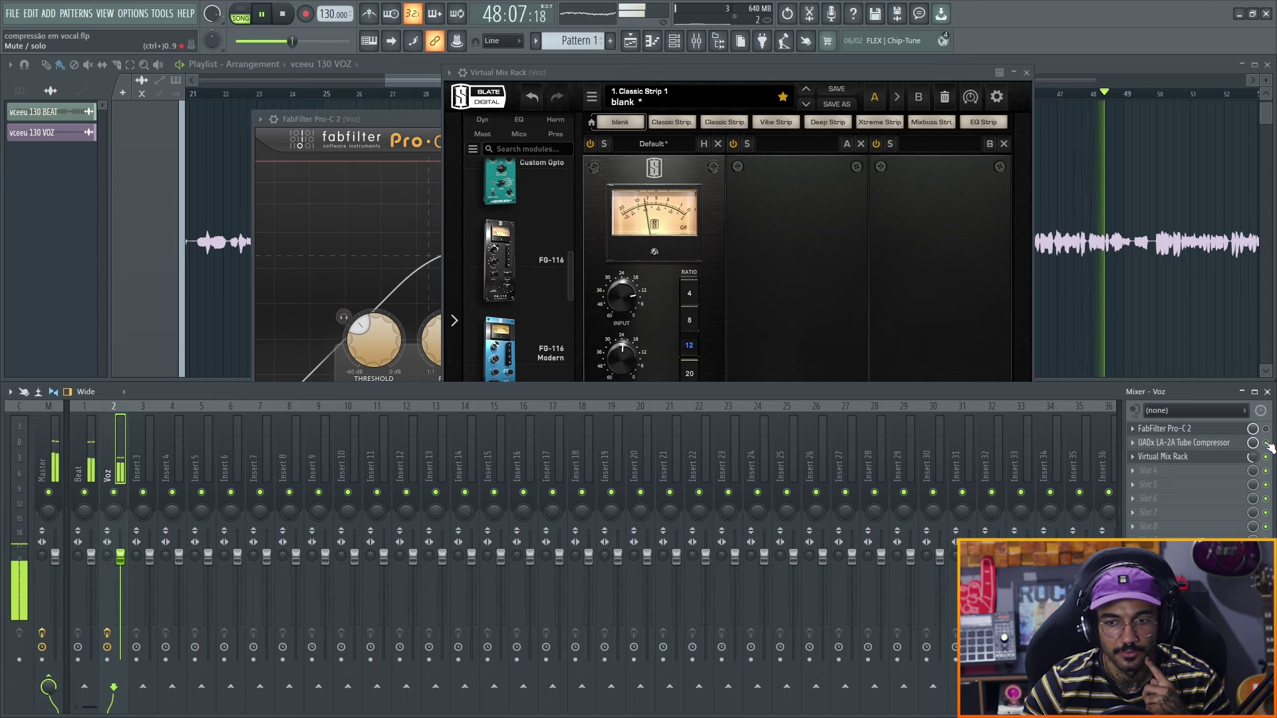
# Set the LA-2A's gain to 36 ahead of the FG-116, close its window, stop playback and return to the Virtual Mix Rack.
pyautogui.click(1194, 443)
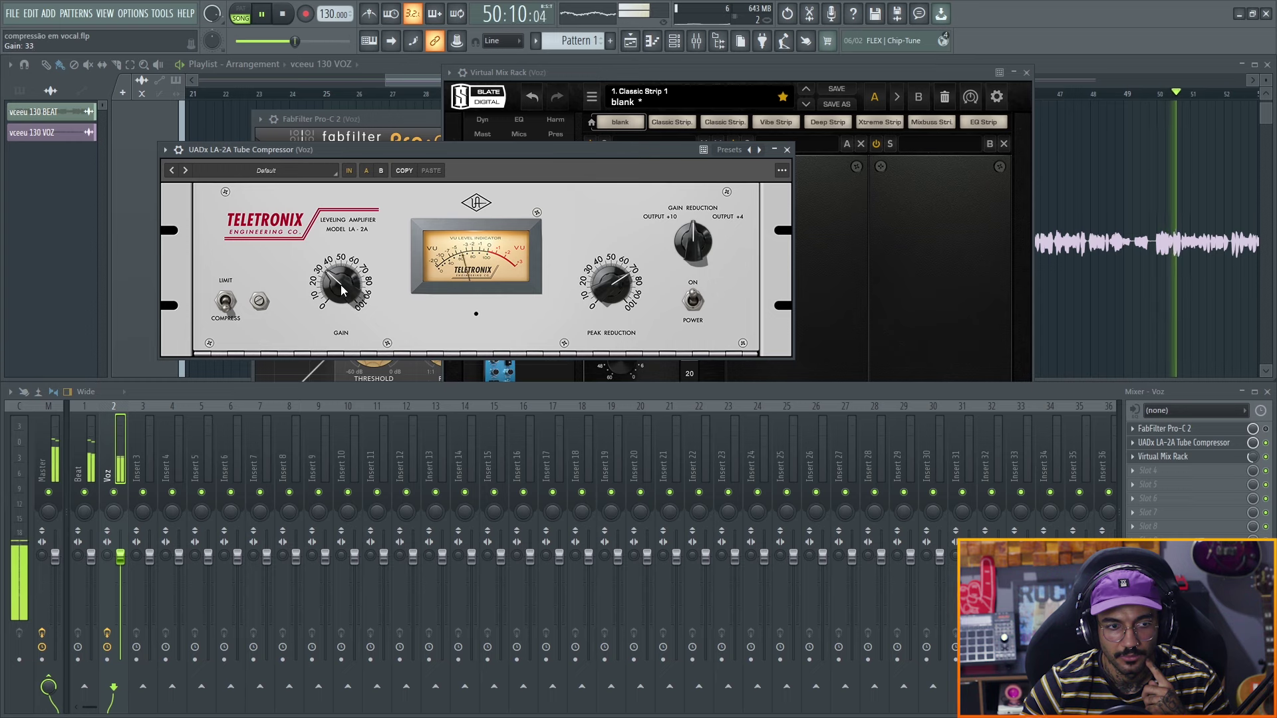
pyautogui.scroll(3, 342, 289)
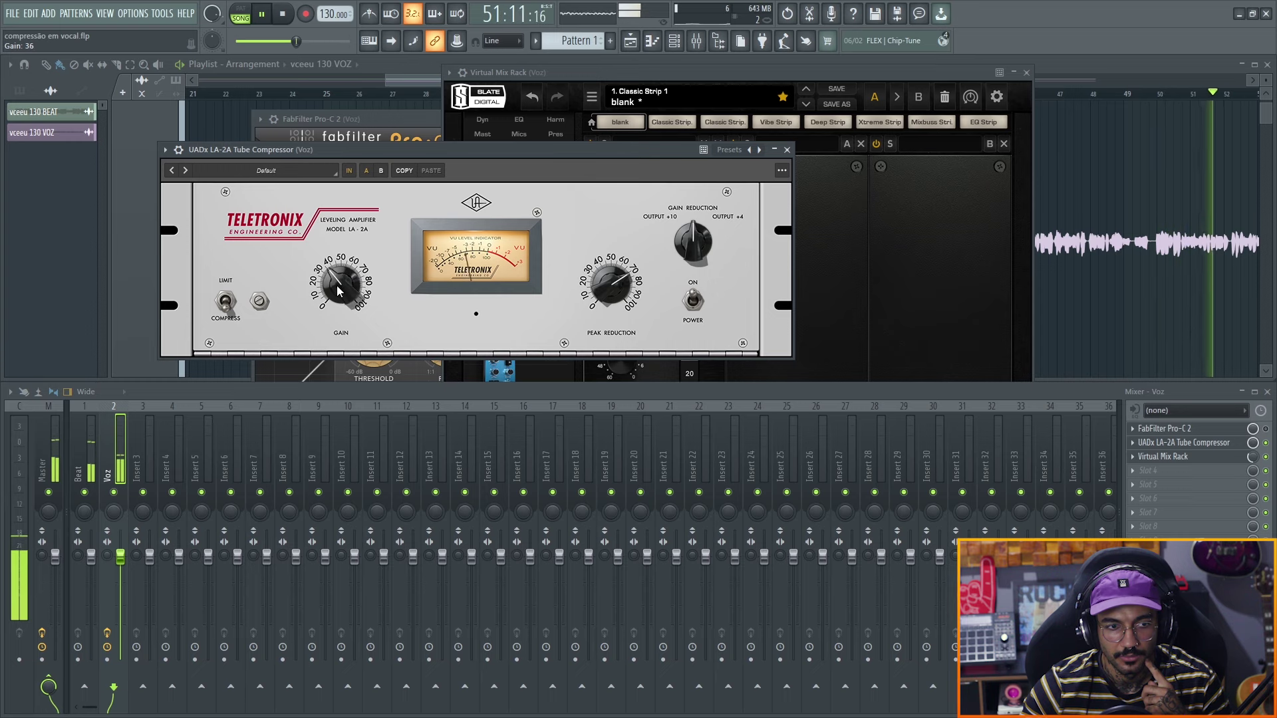
pyautogui.click(786, 151)
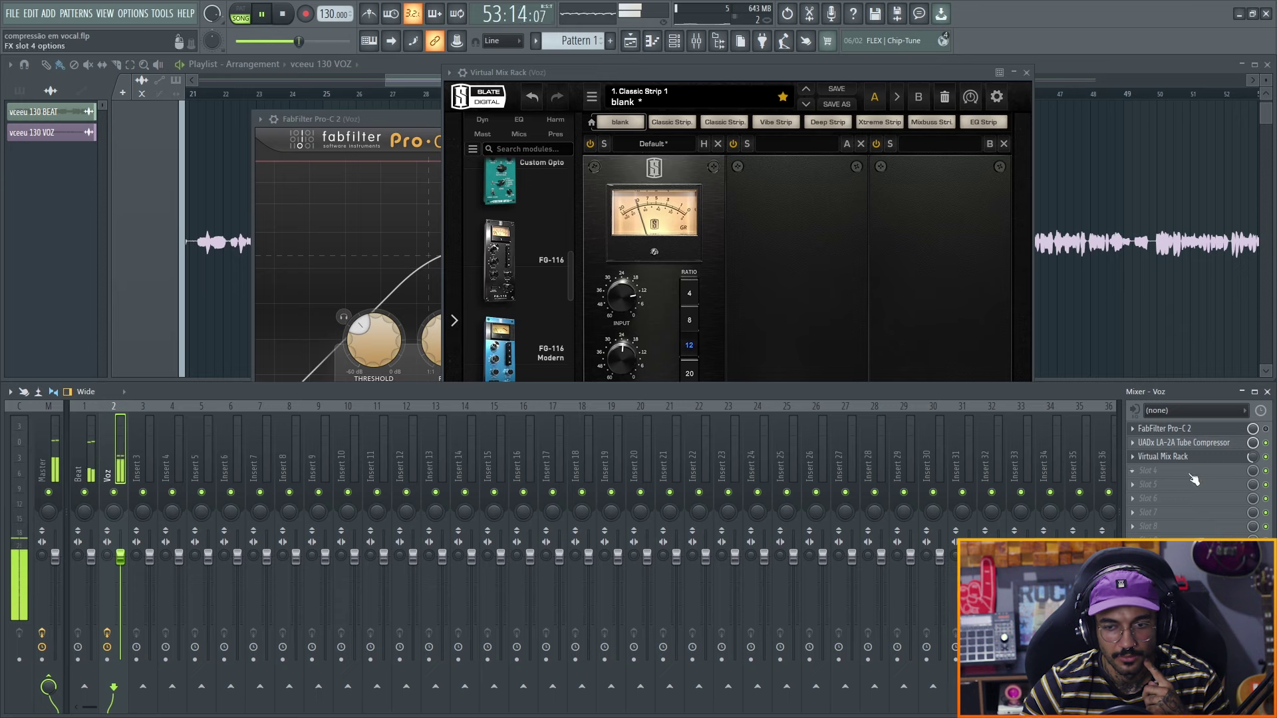
pyautogui.press('space')
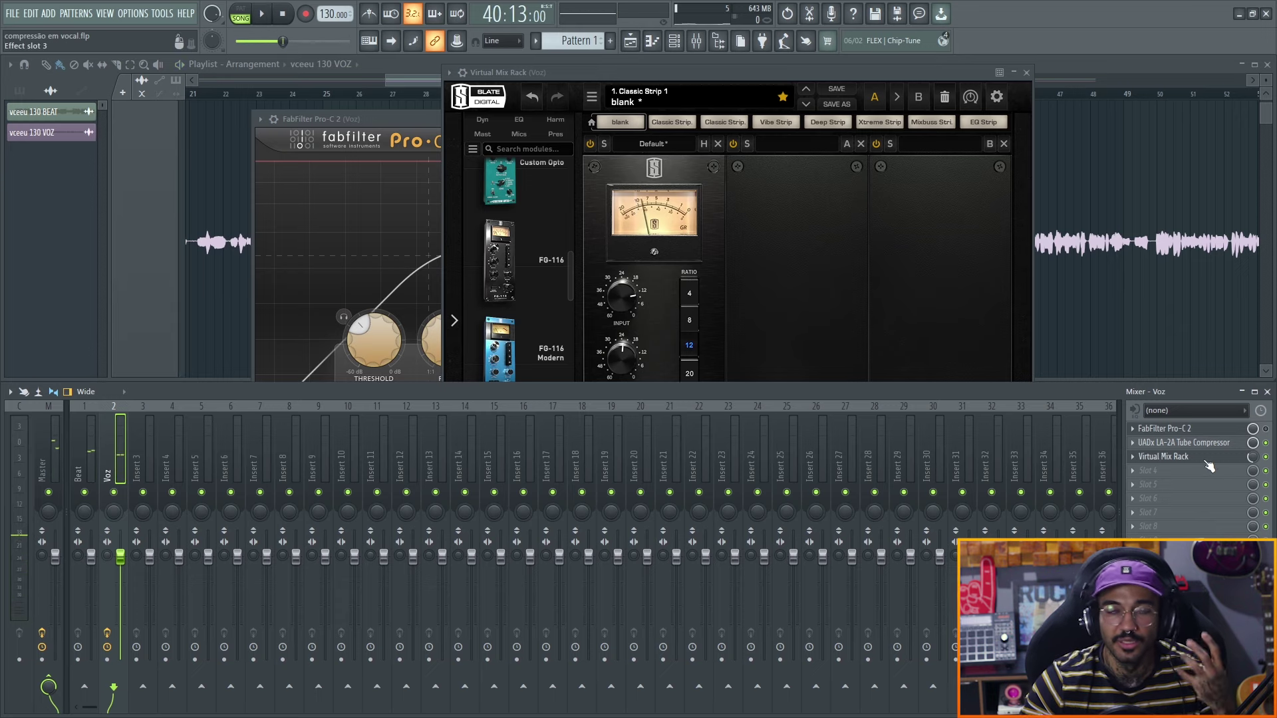
pyautogui.moveTo(732, 75); pyautogui.dragTo(691, 66)
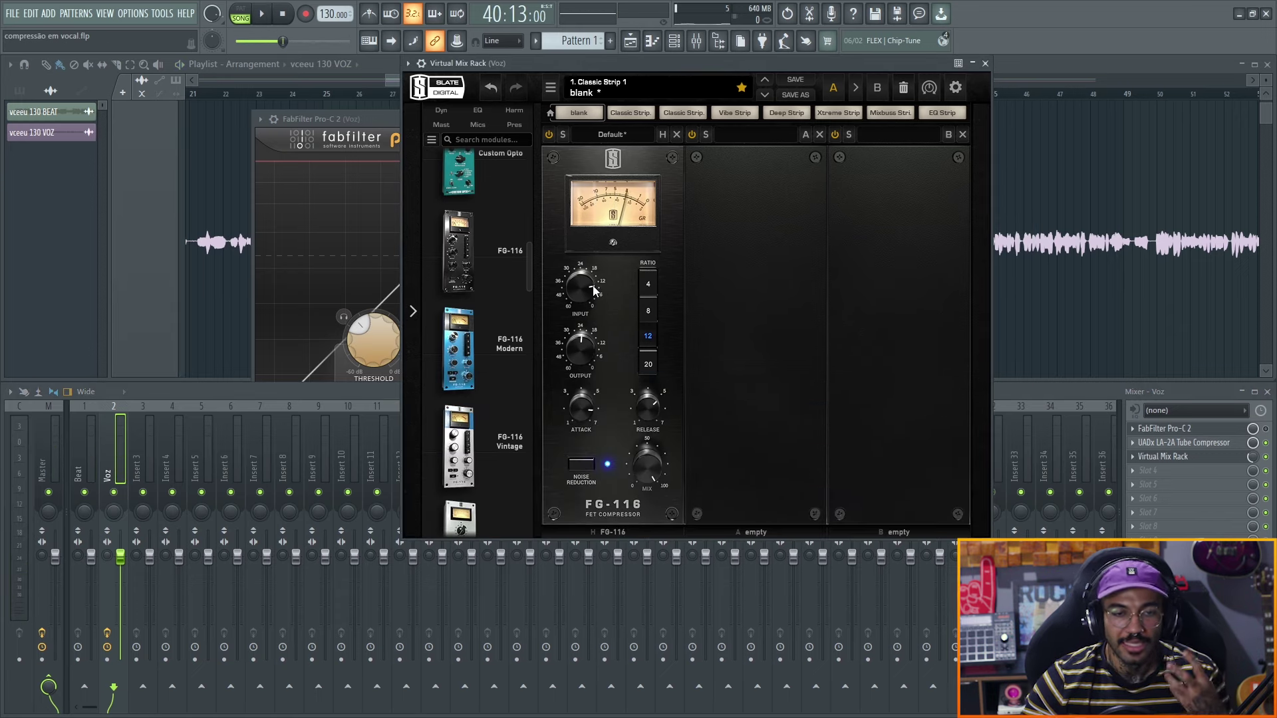